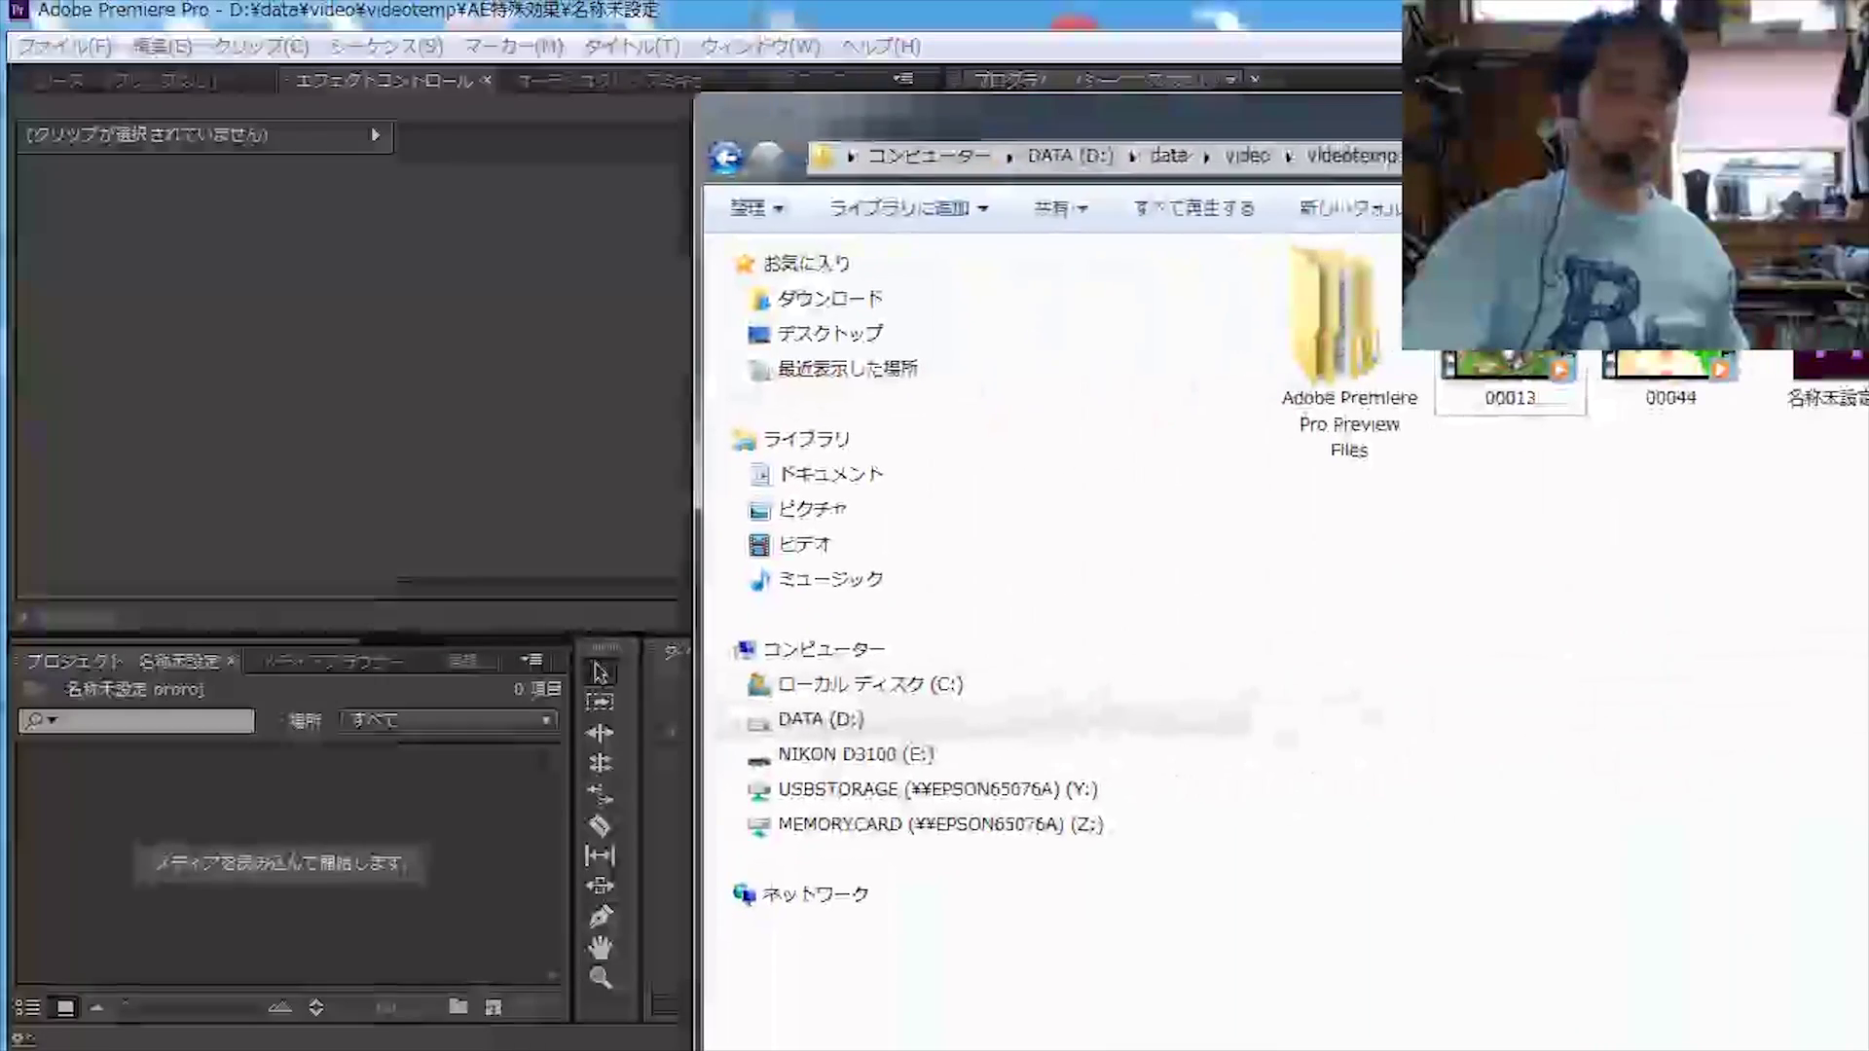
Import clip 00013.MTS into the project and create a 00013.MTS sequence from it.
drag(1542, 384, 424, 891)
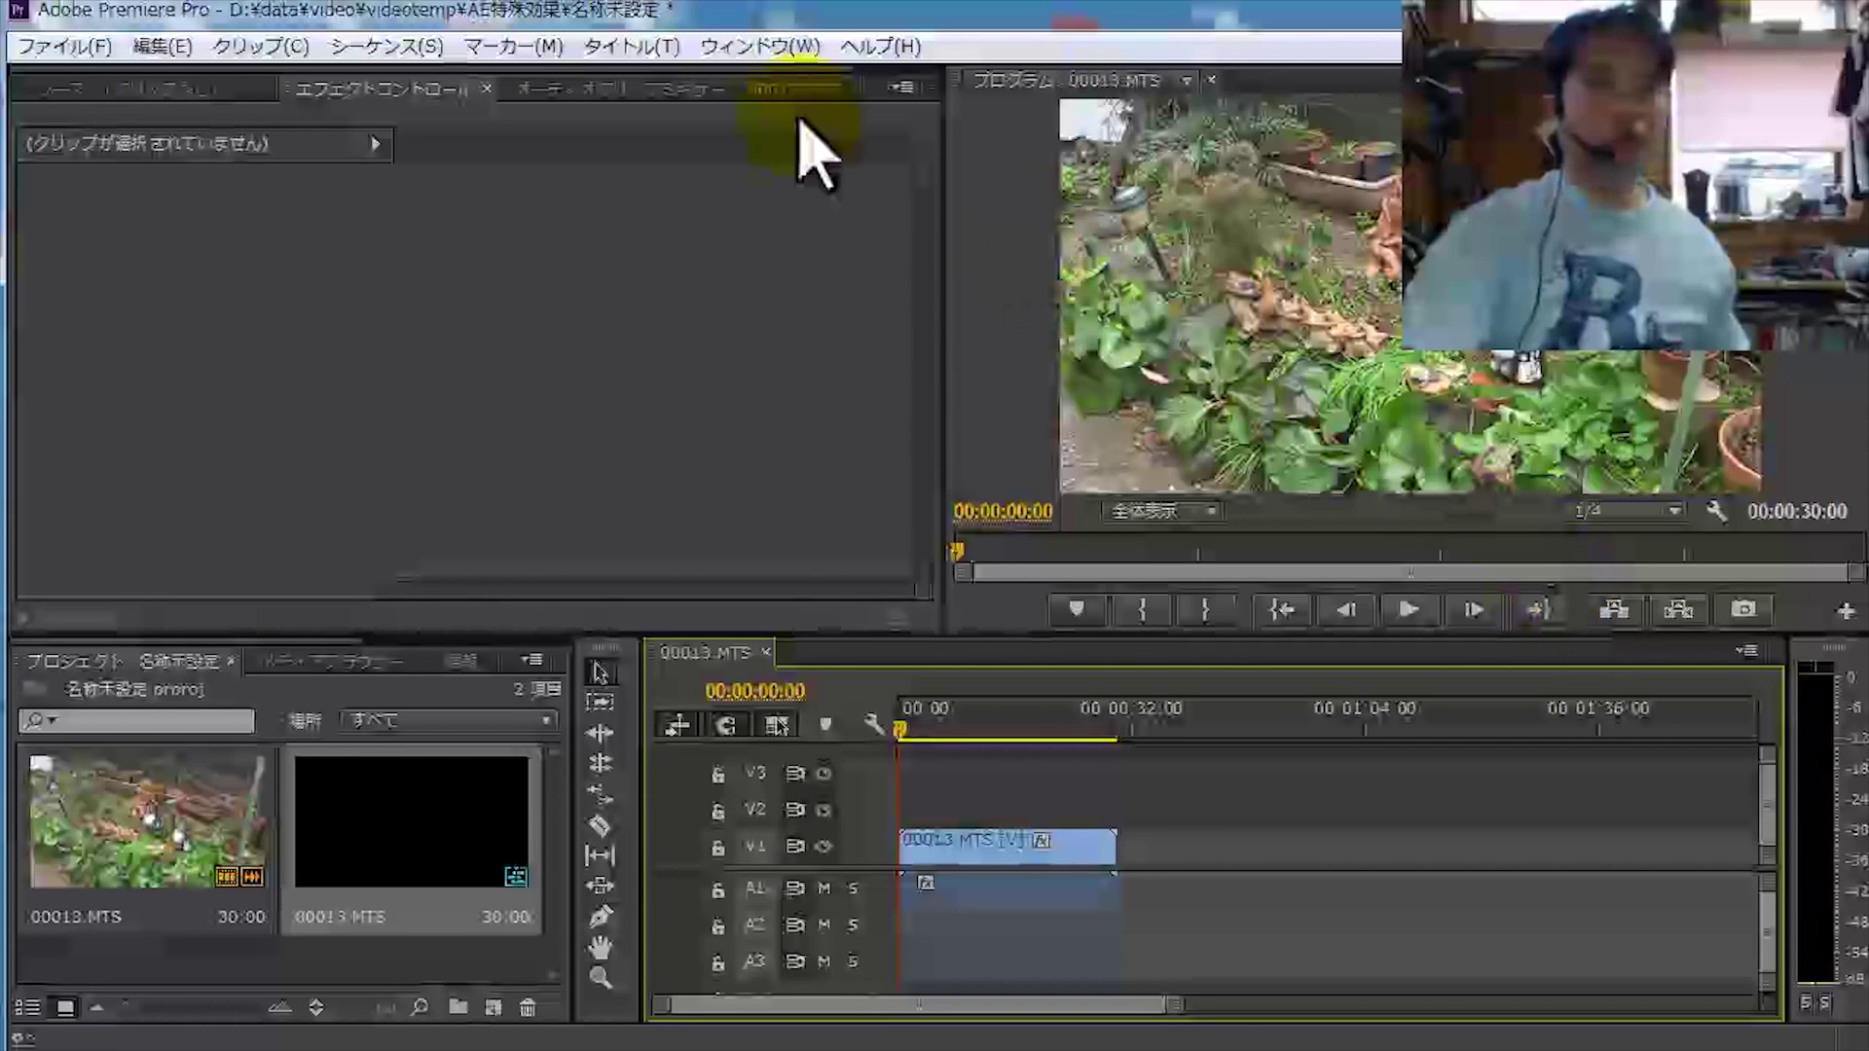
Export the 00013.MTS sequence as a PNG image sequence named 背景.
click(87, 52)
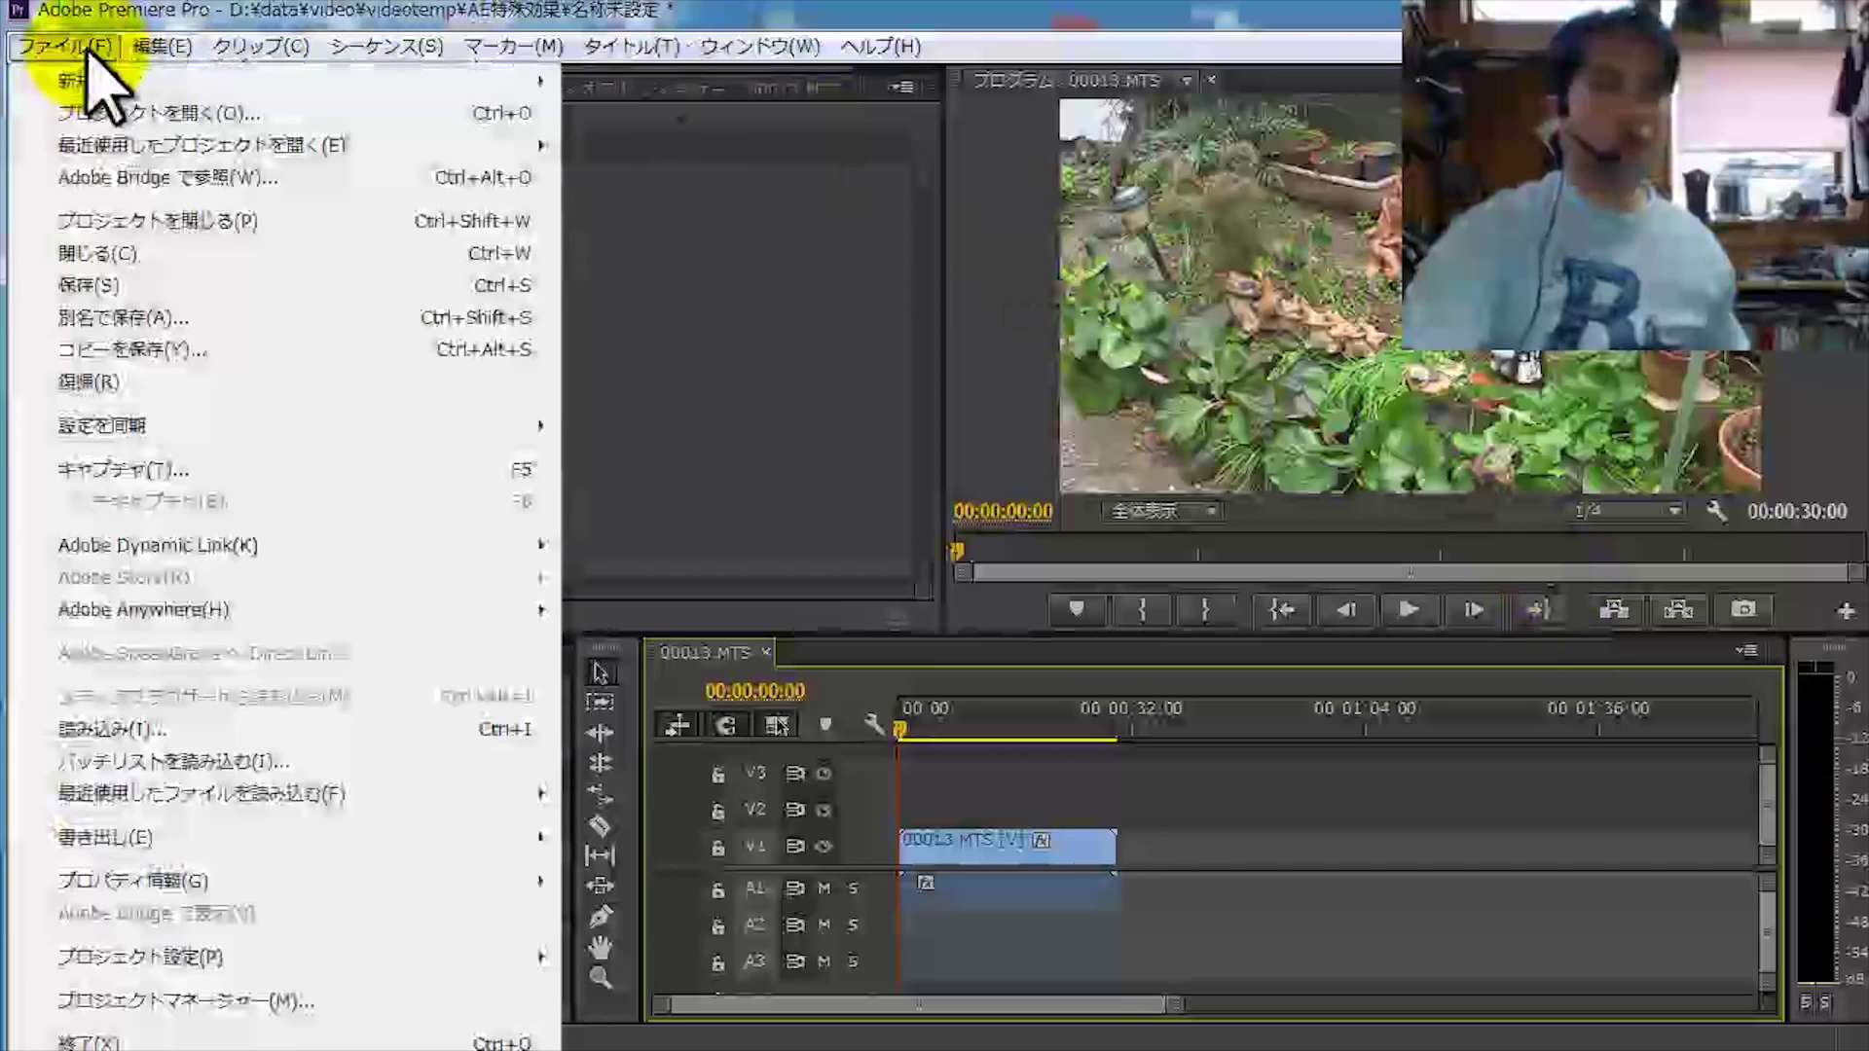
mouse_move(146, 837)
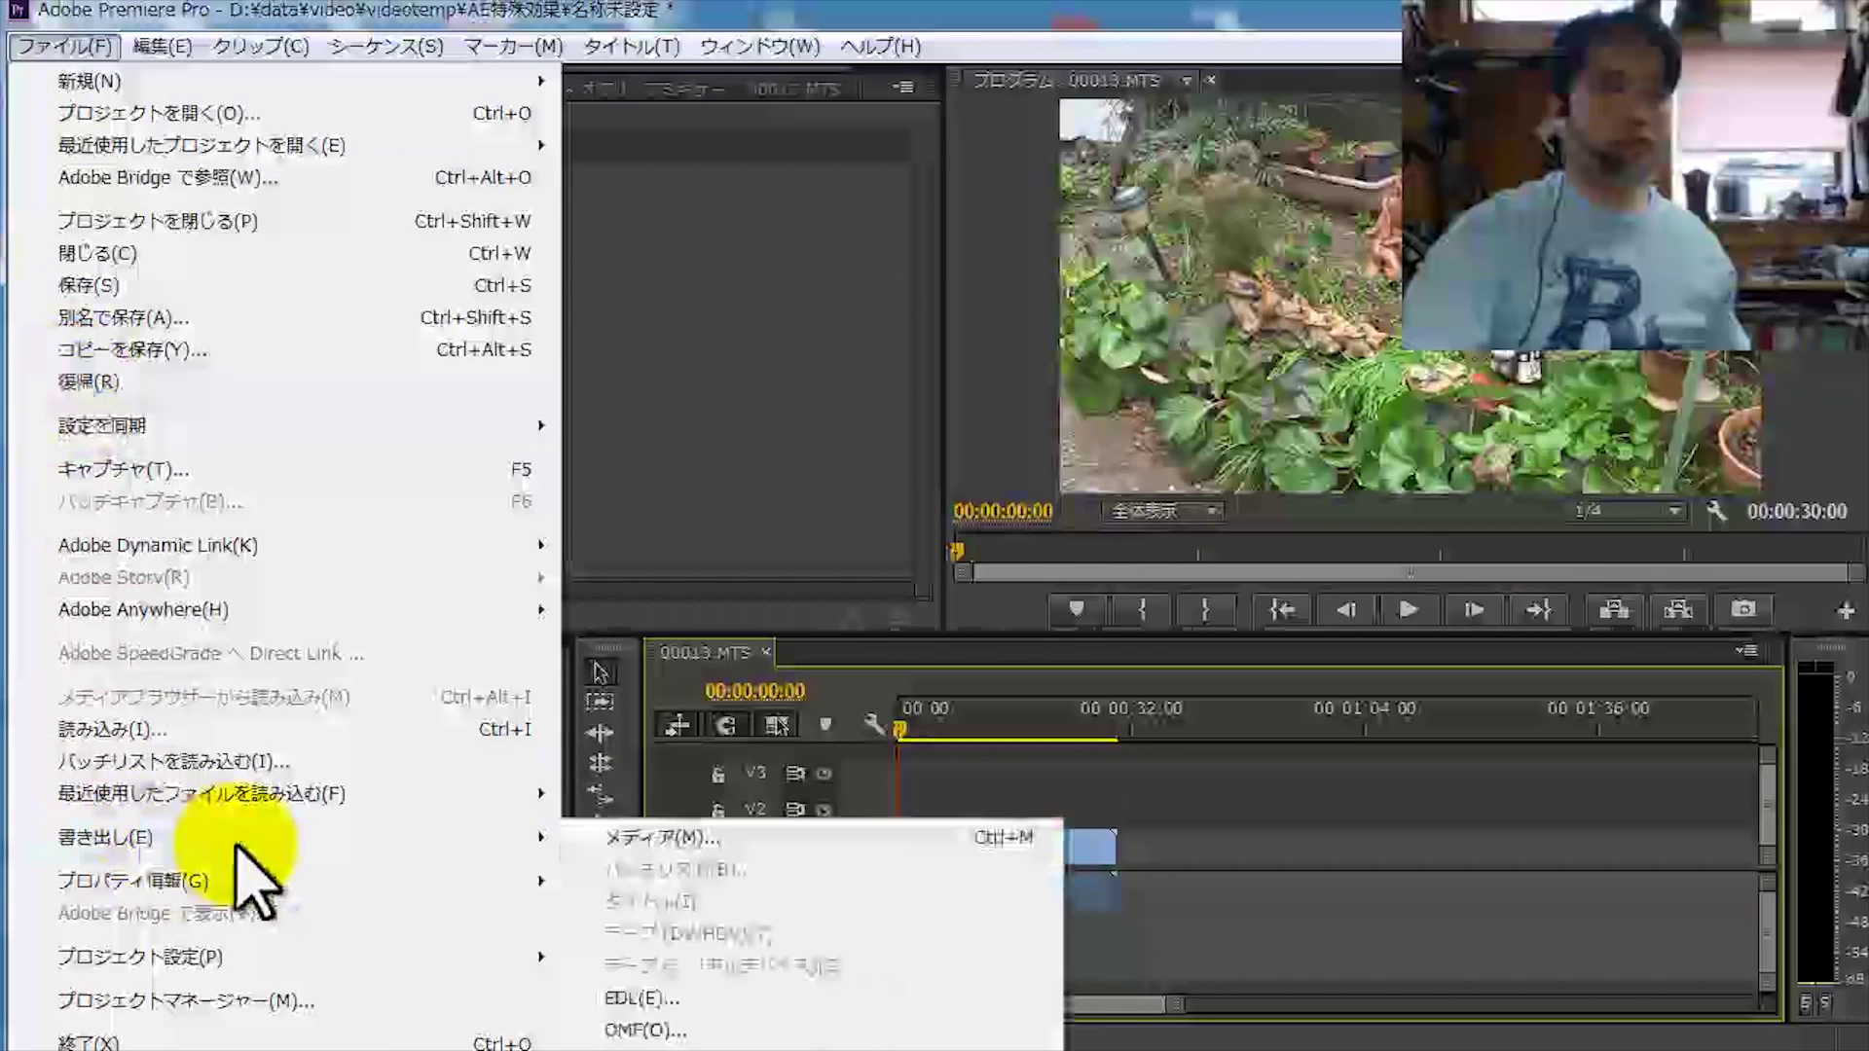
click(662, 837)
click(1222, 228)
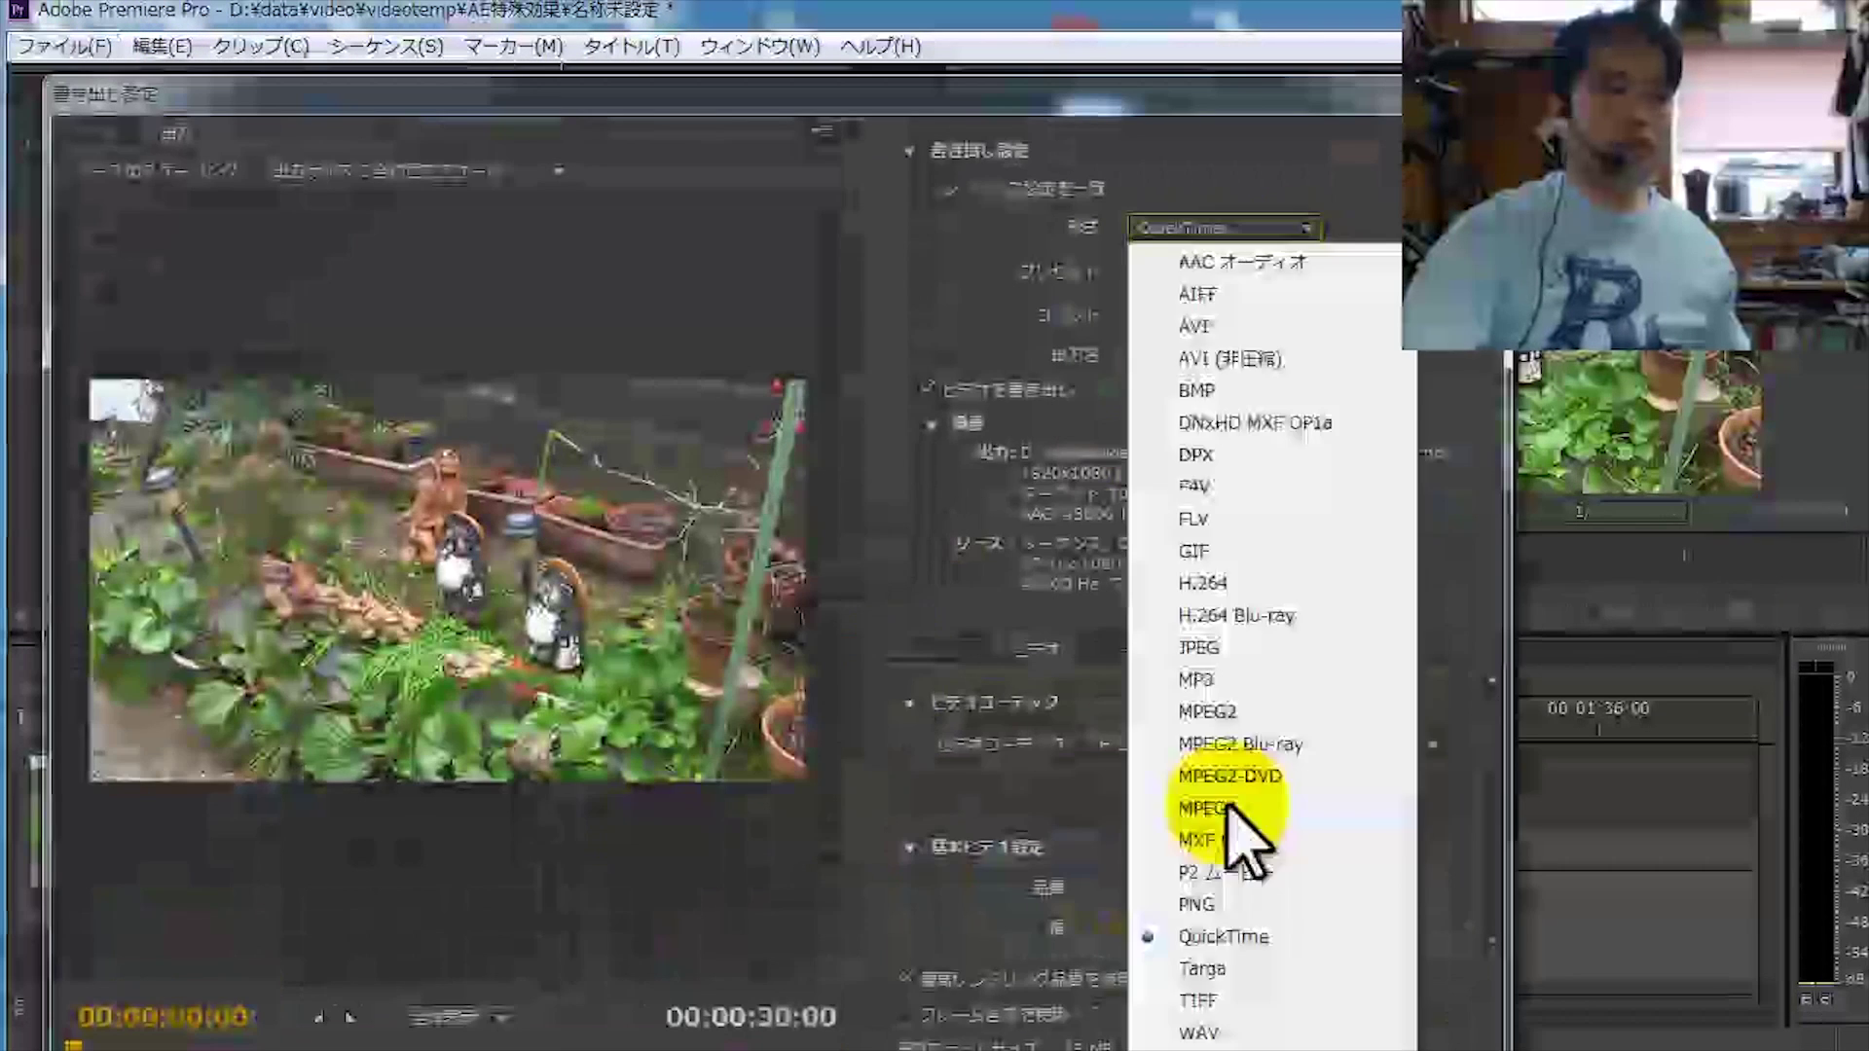
click(1226, 904)
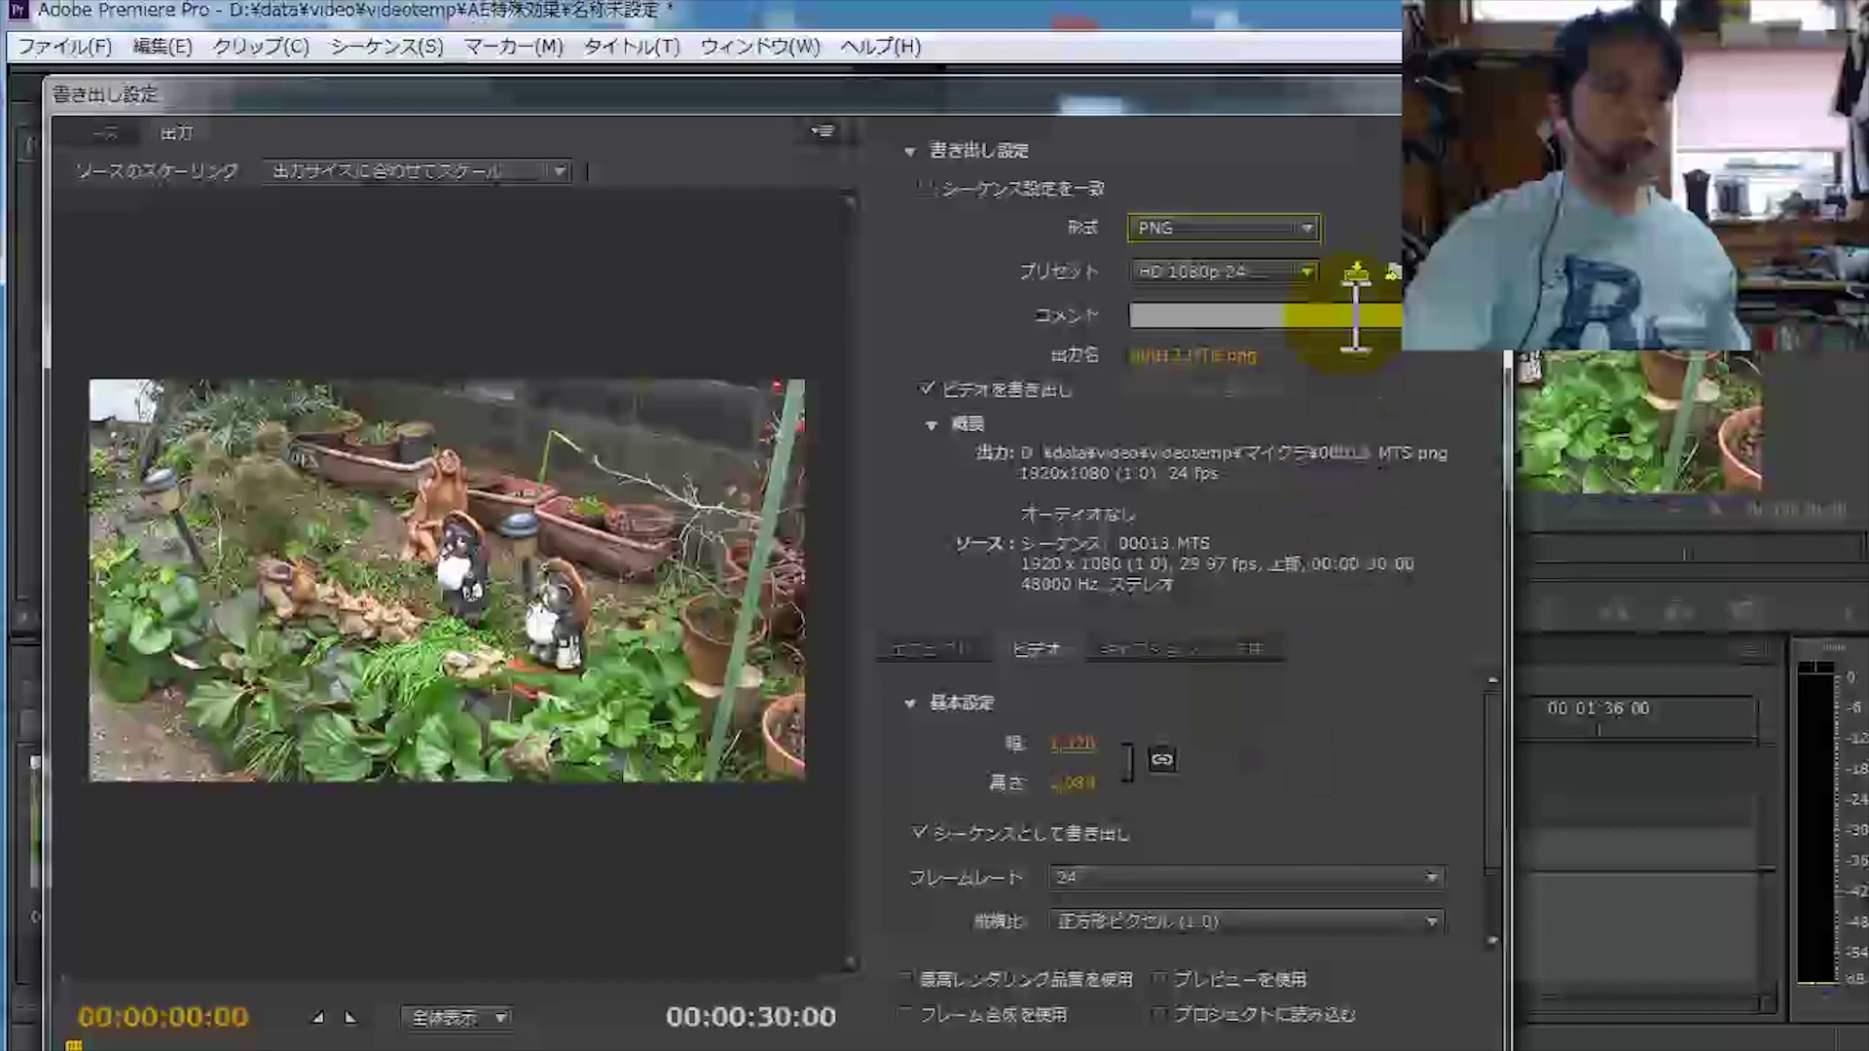
click(1193, 356)
click(1201, 871)
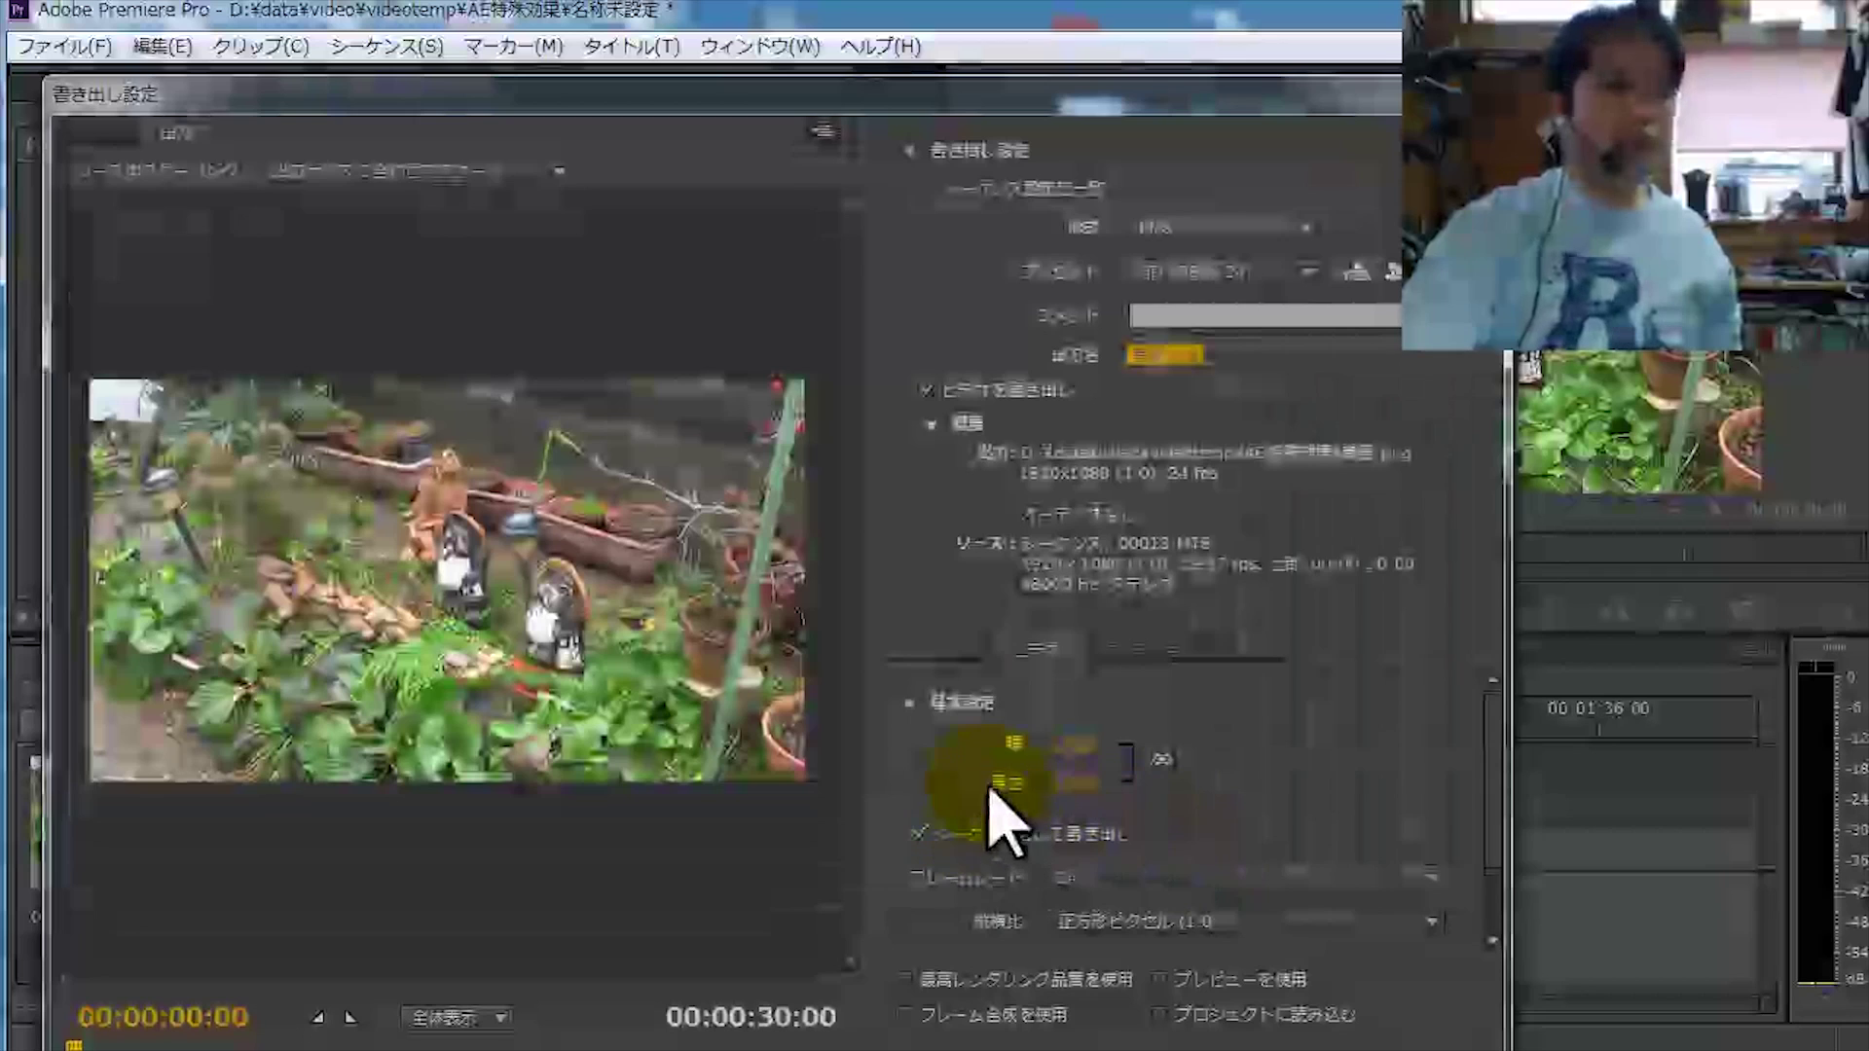
click(919, 836)
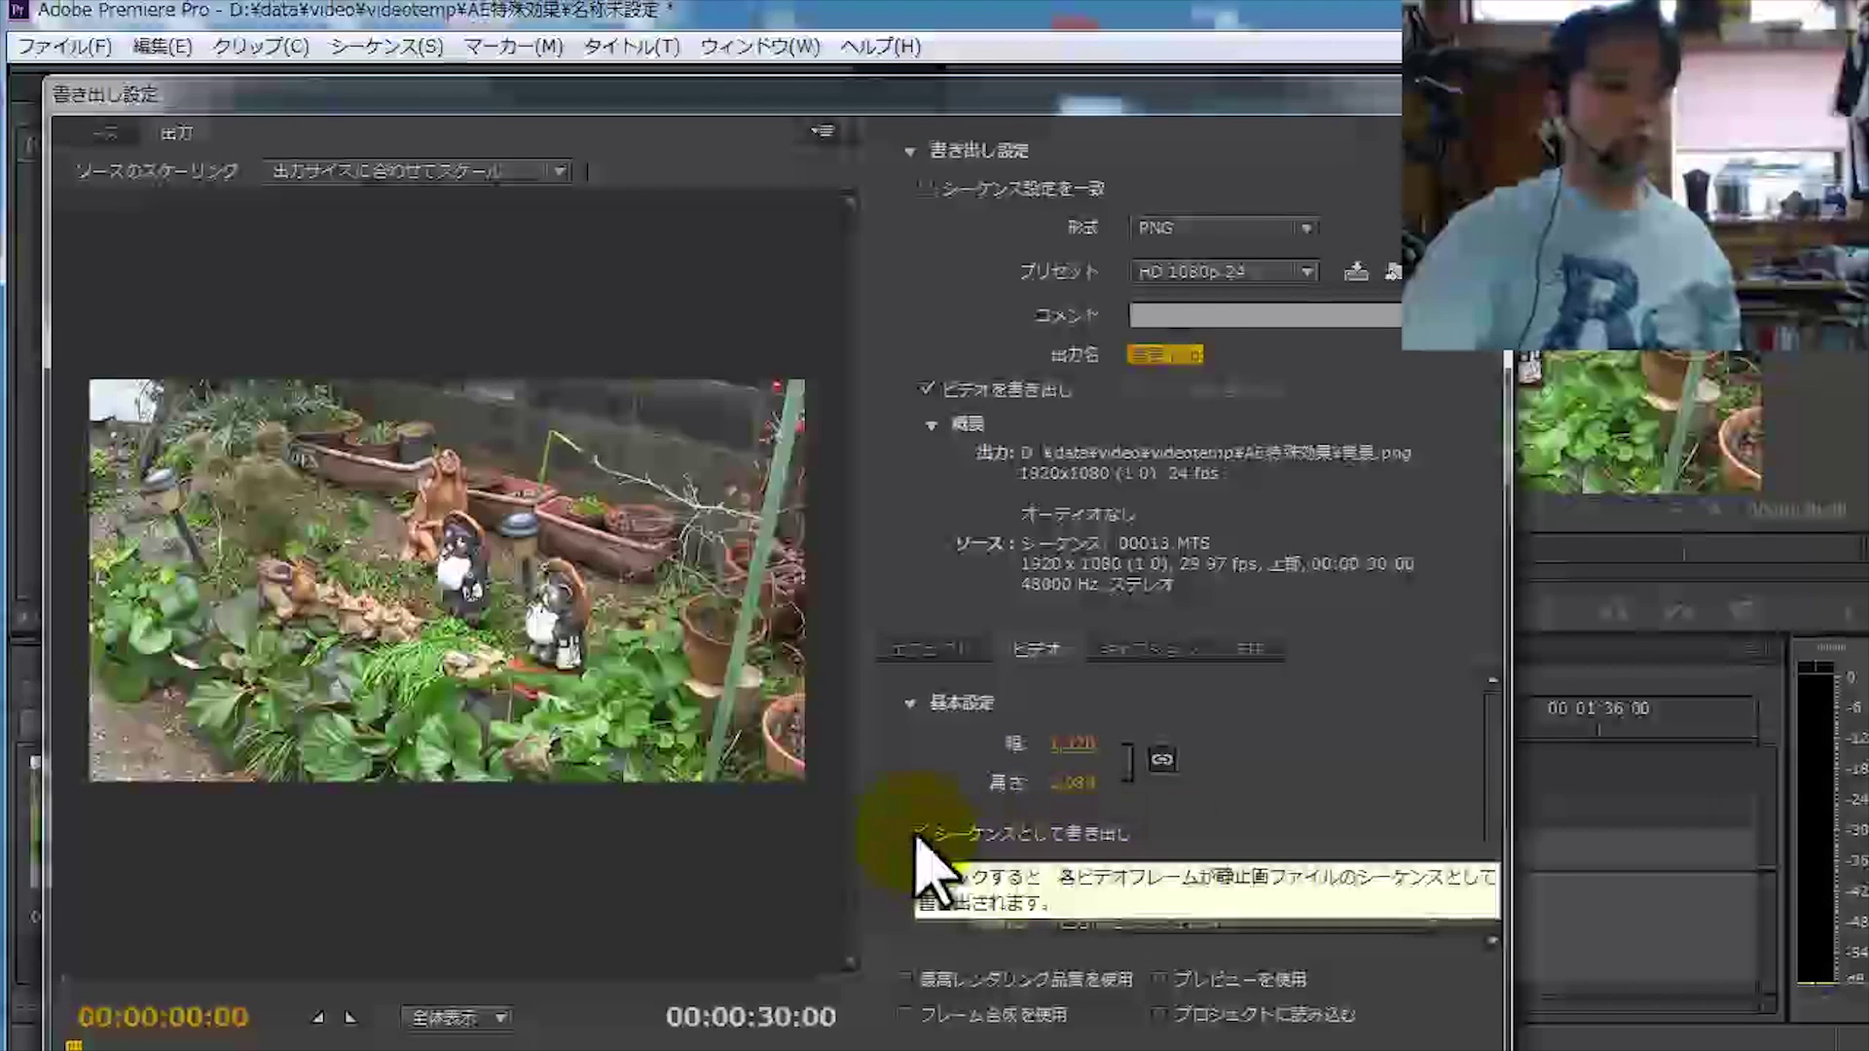
click(919, 835)
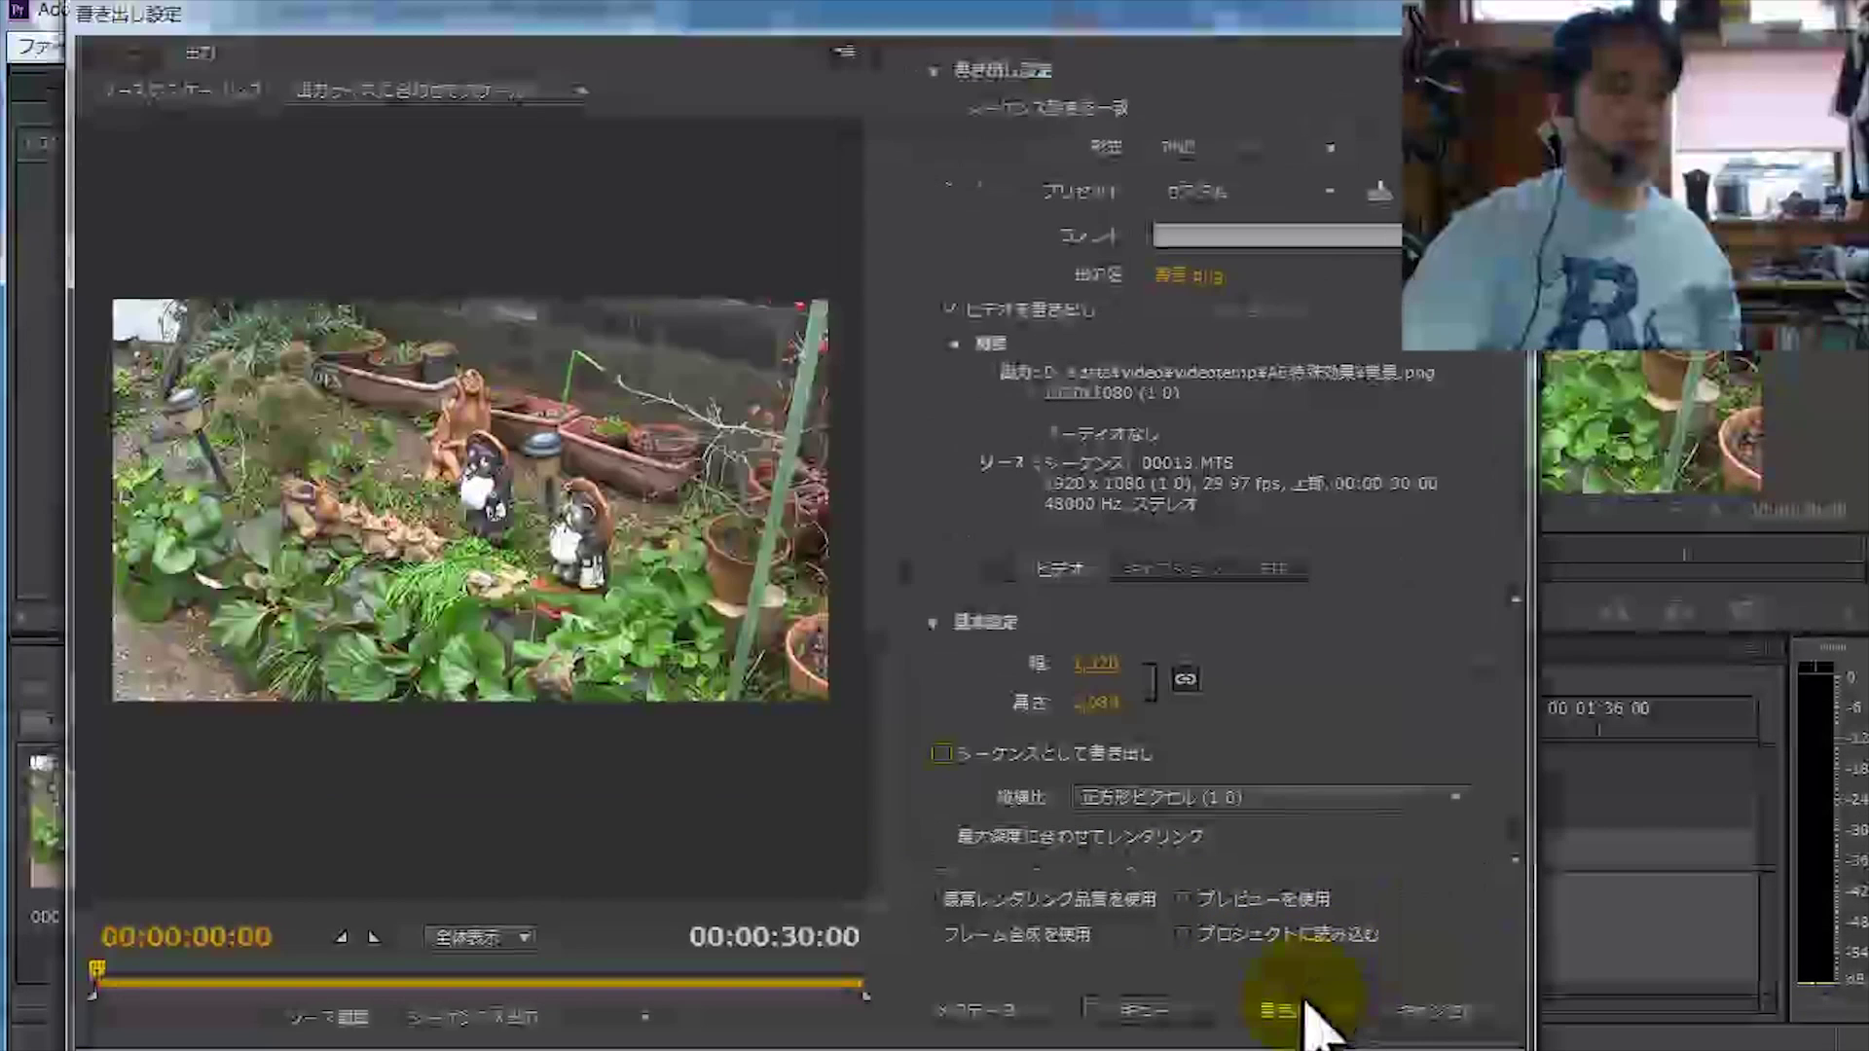
click(1299, 1013)
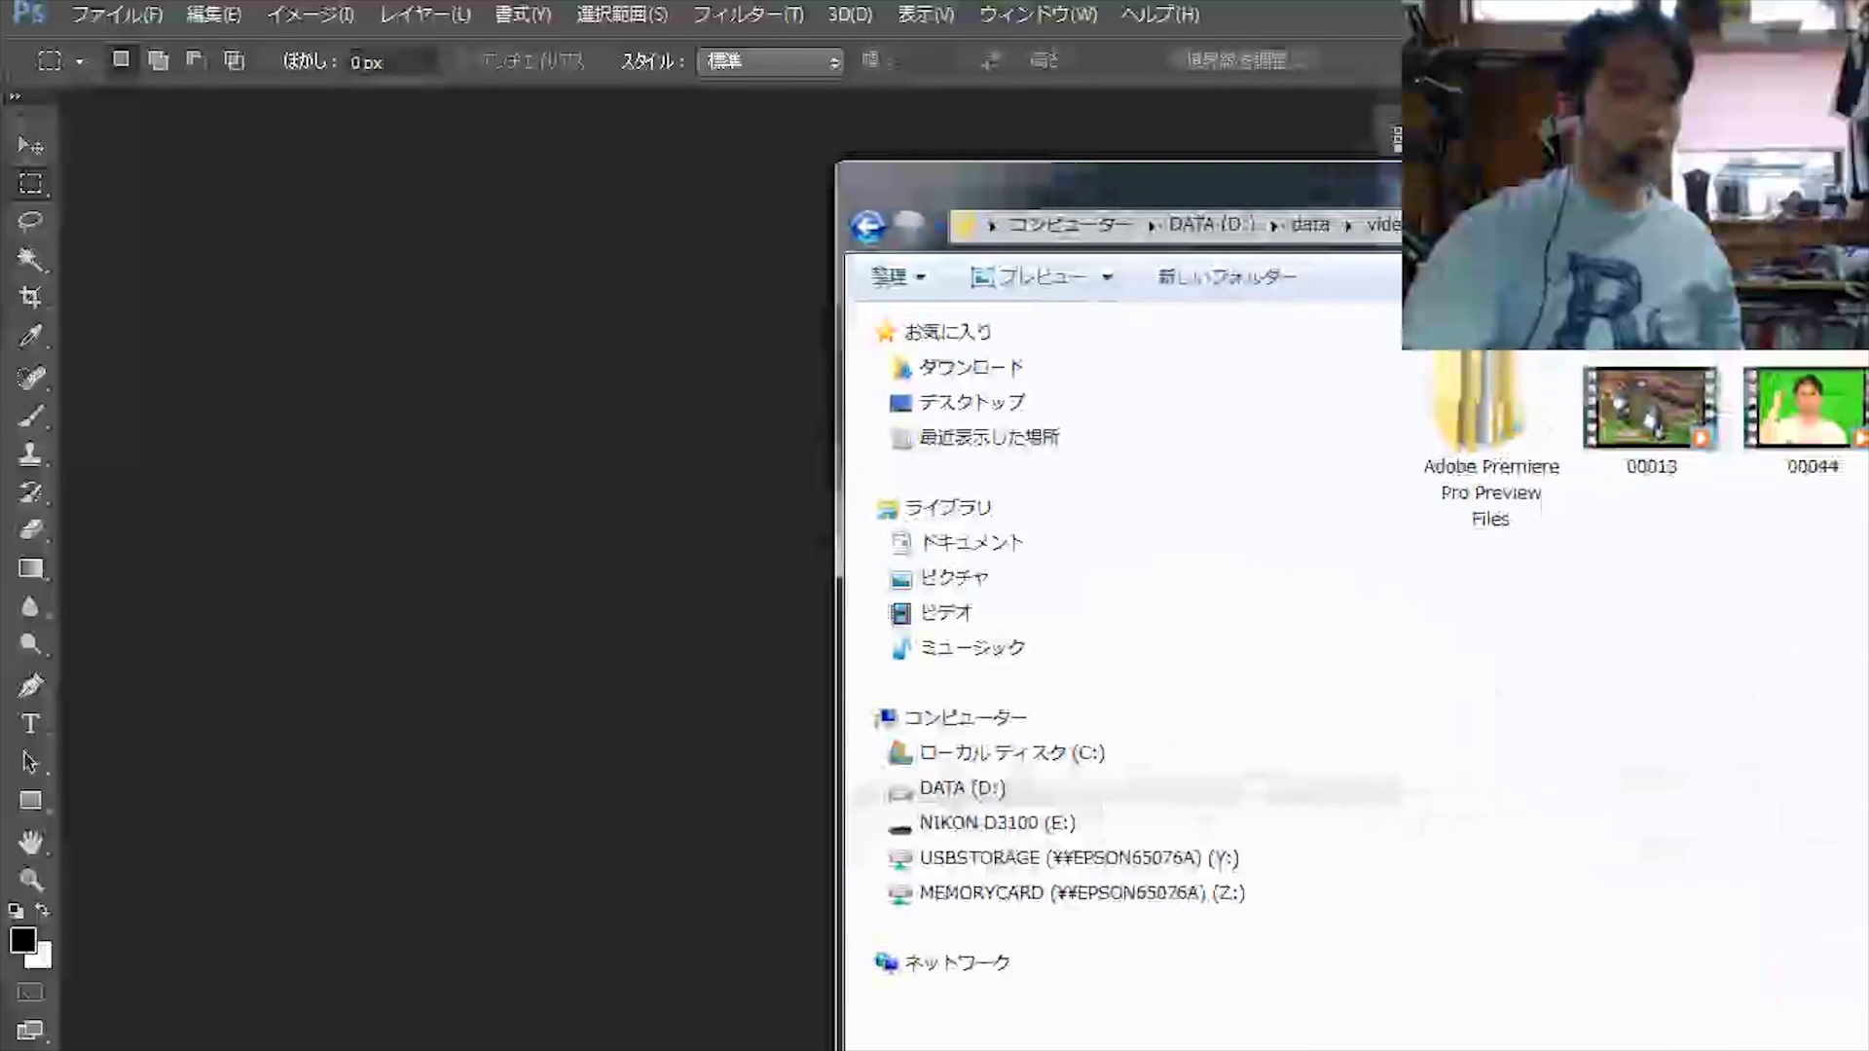
Open 背景.png, add a blank layer, and brush red loops around both tanuki figures.
drag(959, 458, 584, 584)
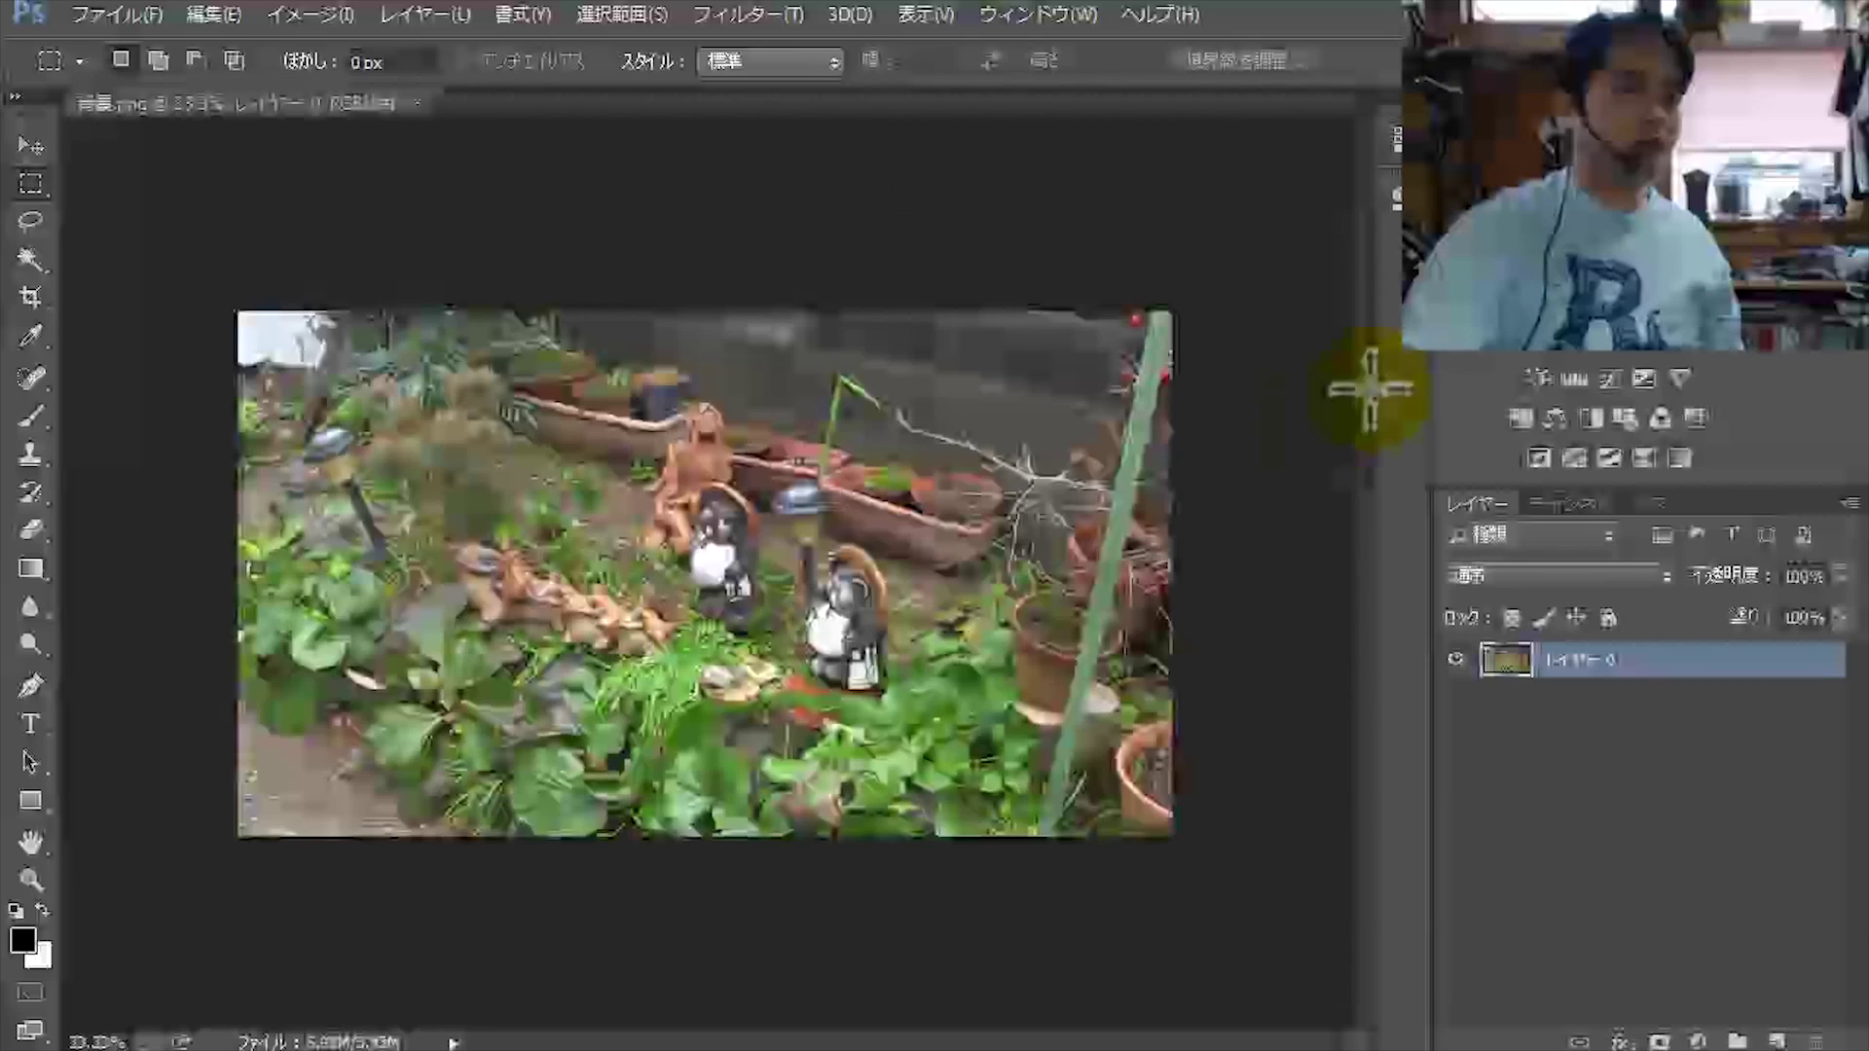
click(1777, 1039)
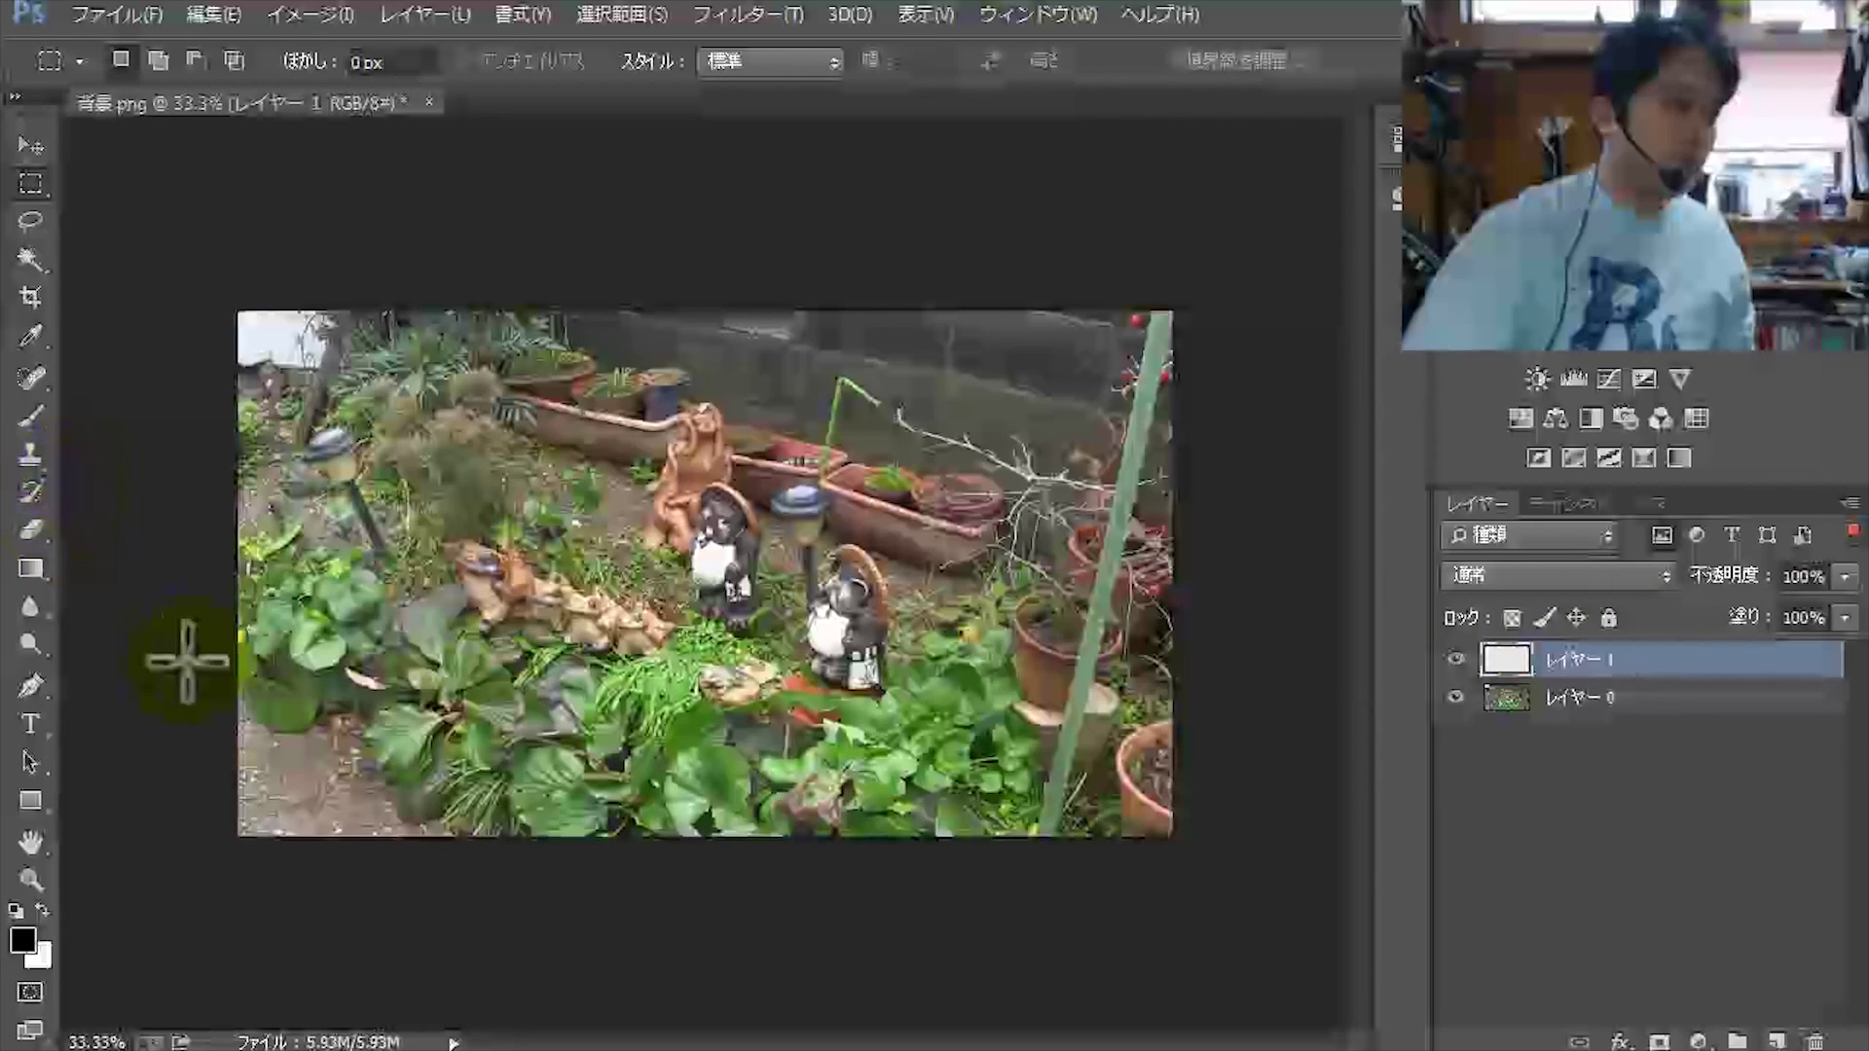
click(25, 944)
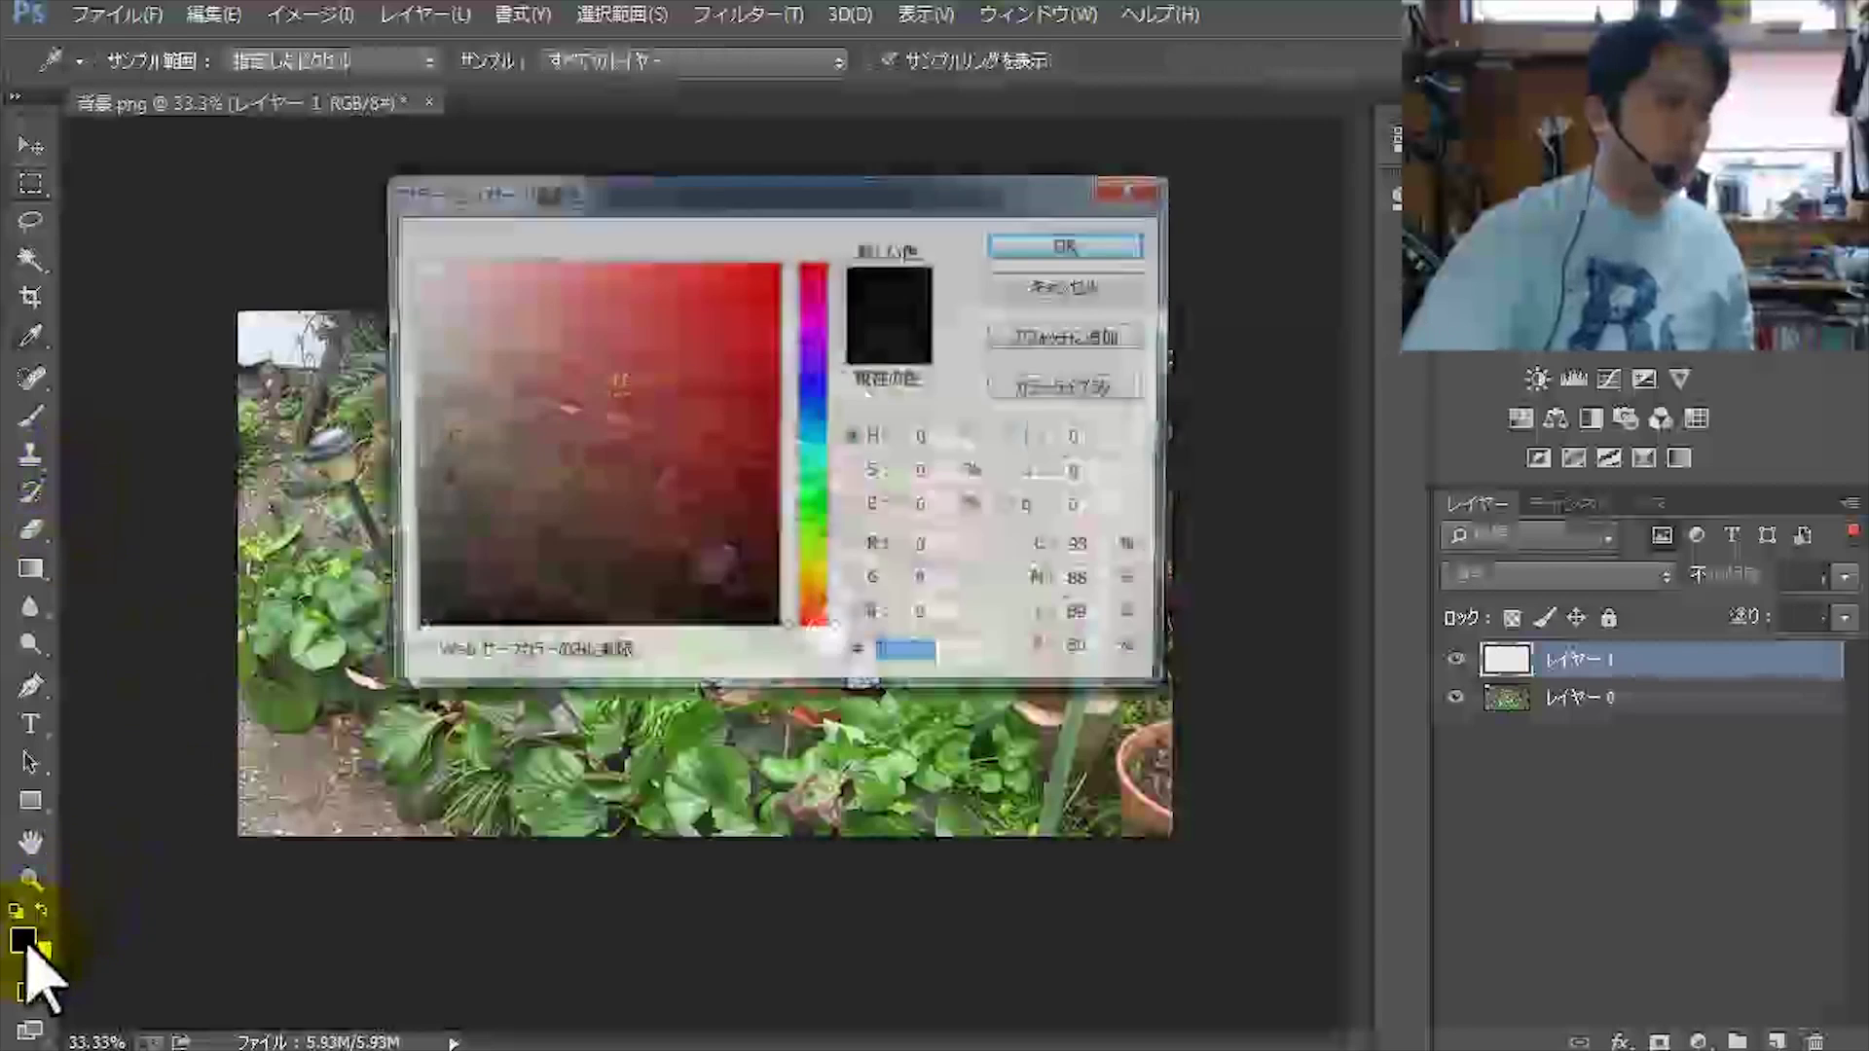
drag(463, 610, 800, 246)
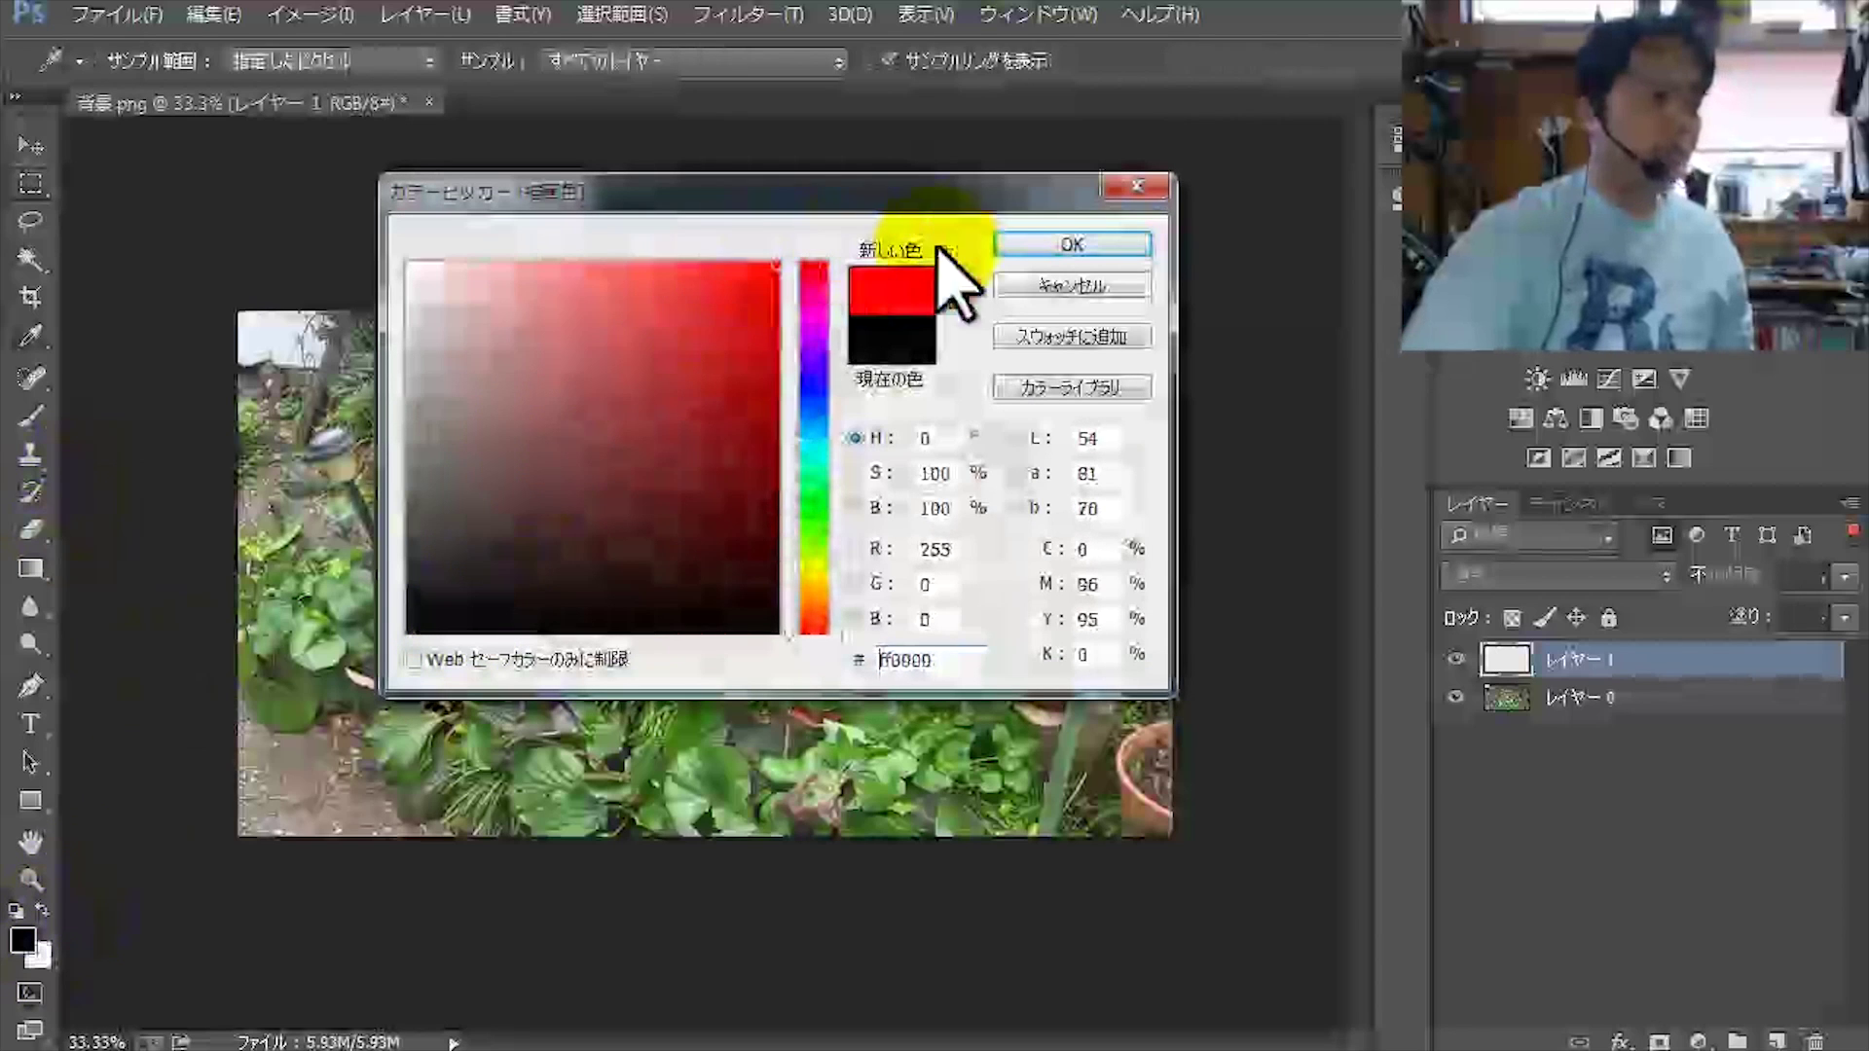
click(1040, 246)
click(30, 415)
click(832, 545)
mouse_move(829, 548)
mouse_down()
mouse_move(923, 627)
mouse_move(857, 545)
mouse_up()
mouse_move(677, 531)
mouse_down()
mouse_move(725, 545)
mouse_move(681, 526)
mouse_up()
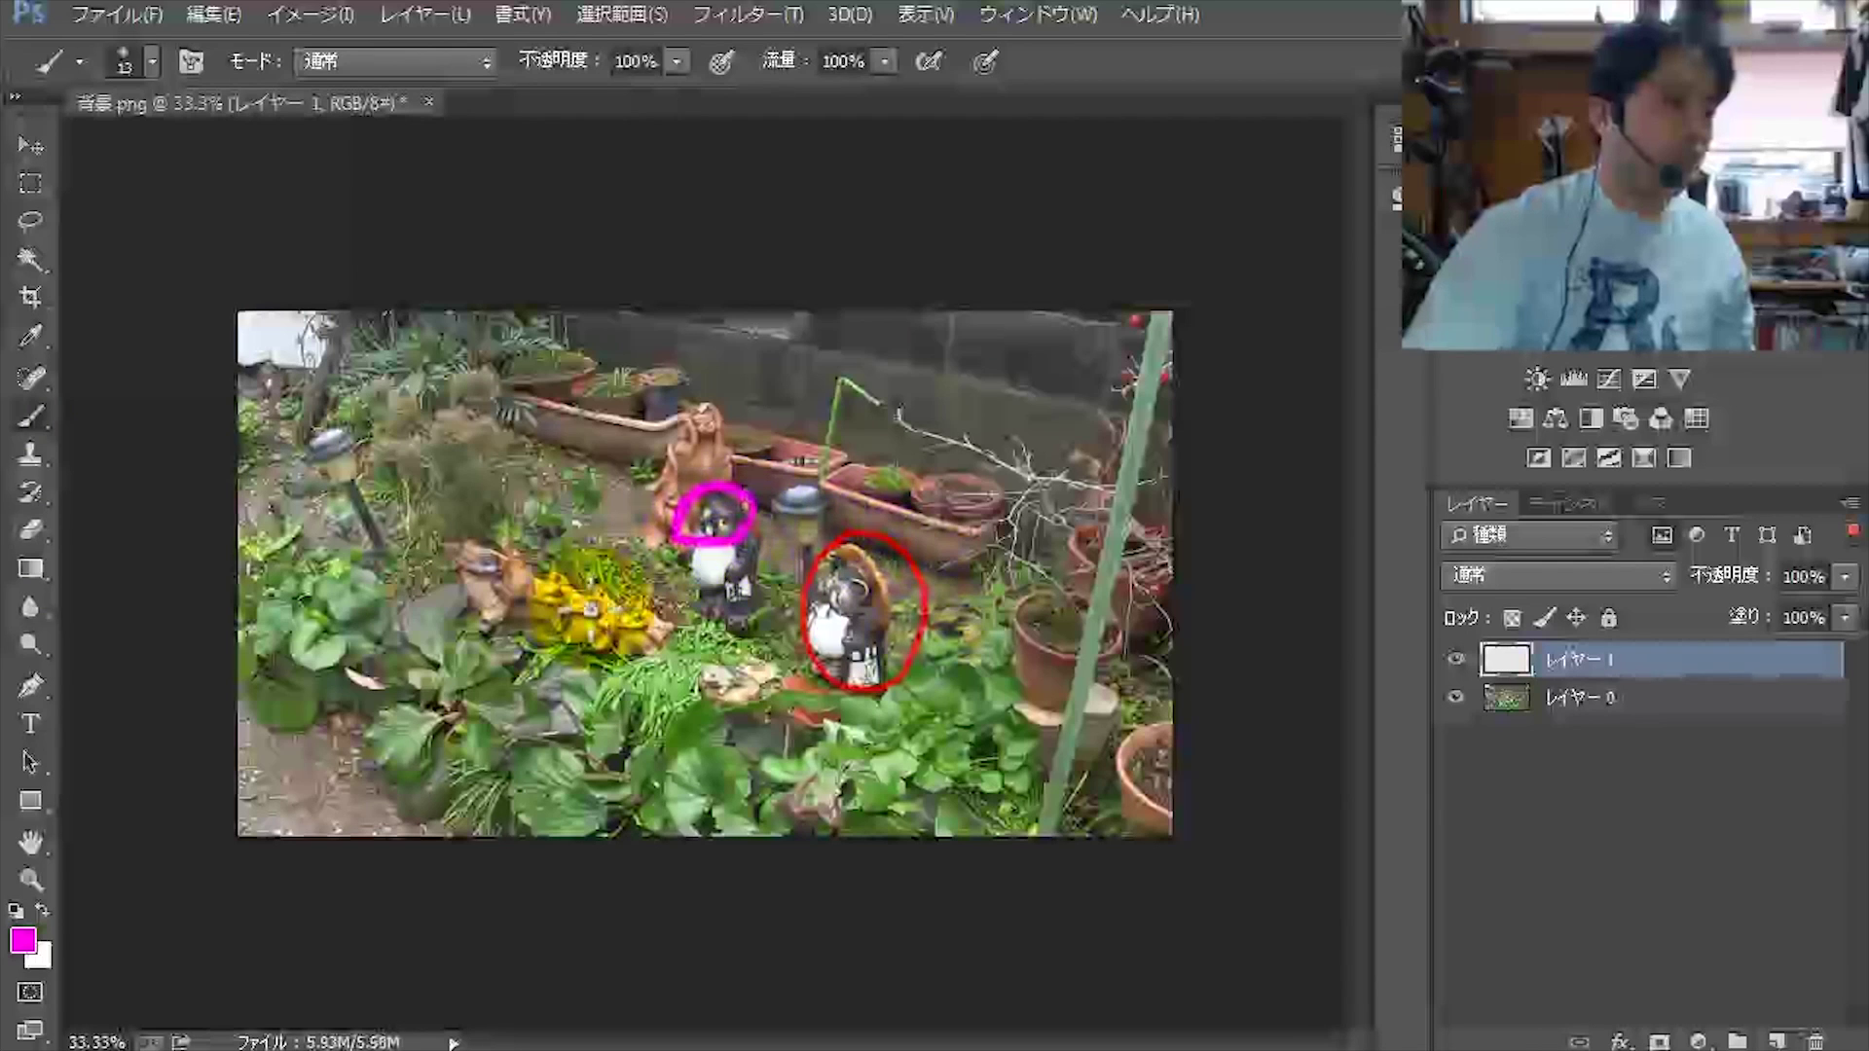
Draw green loops around the upper figure, frogs and pots, then hide the photo layer.
click(24, 940)
drag(820, 390, 820, 511)
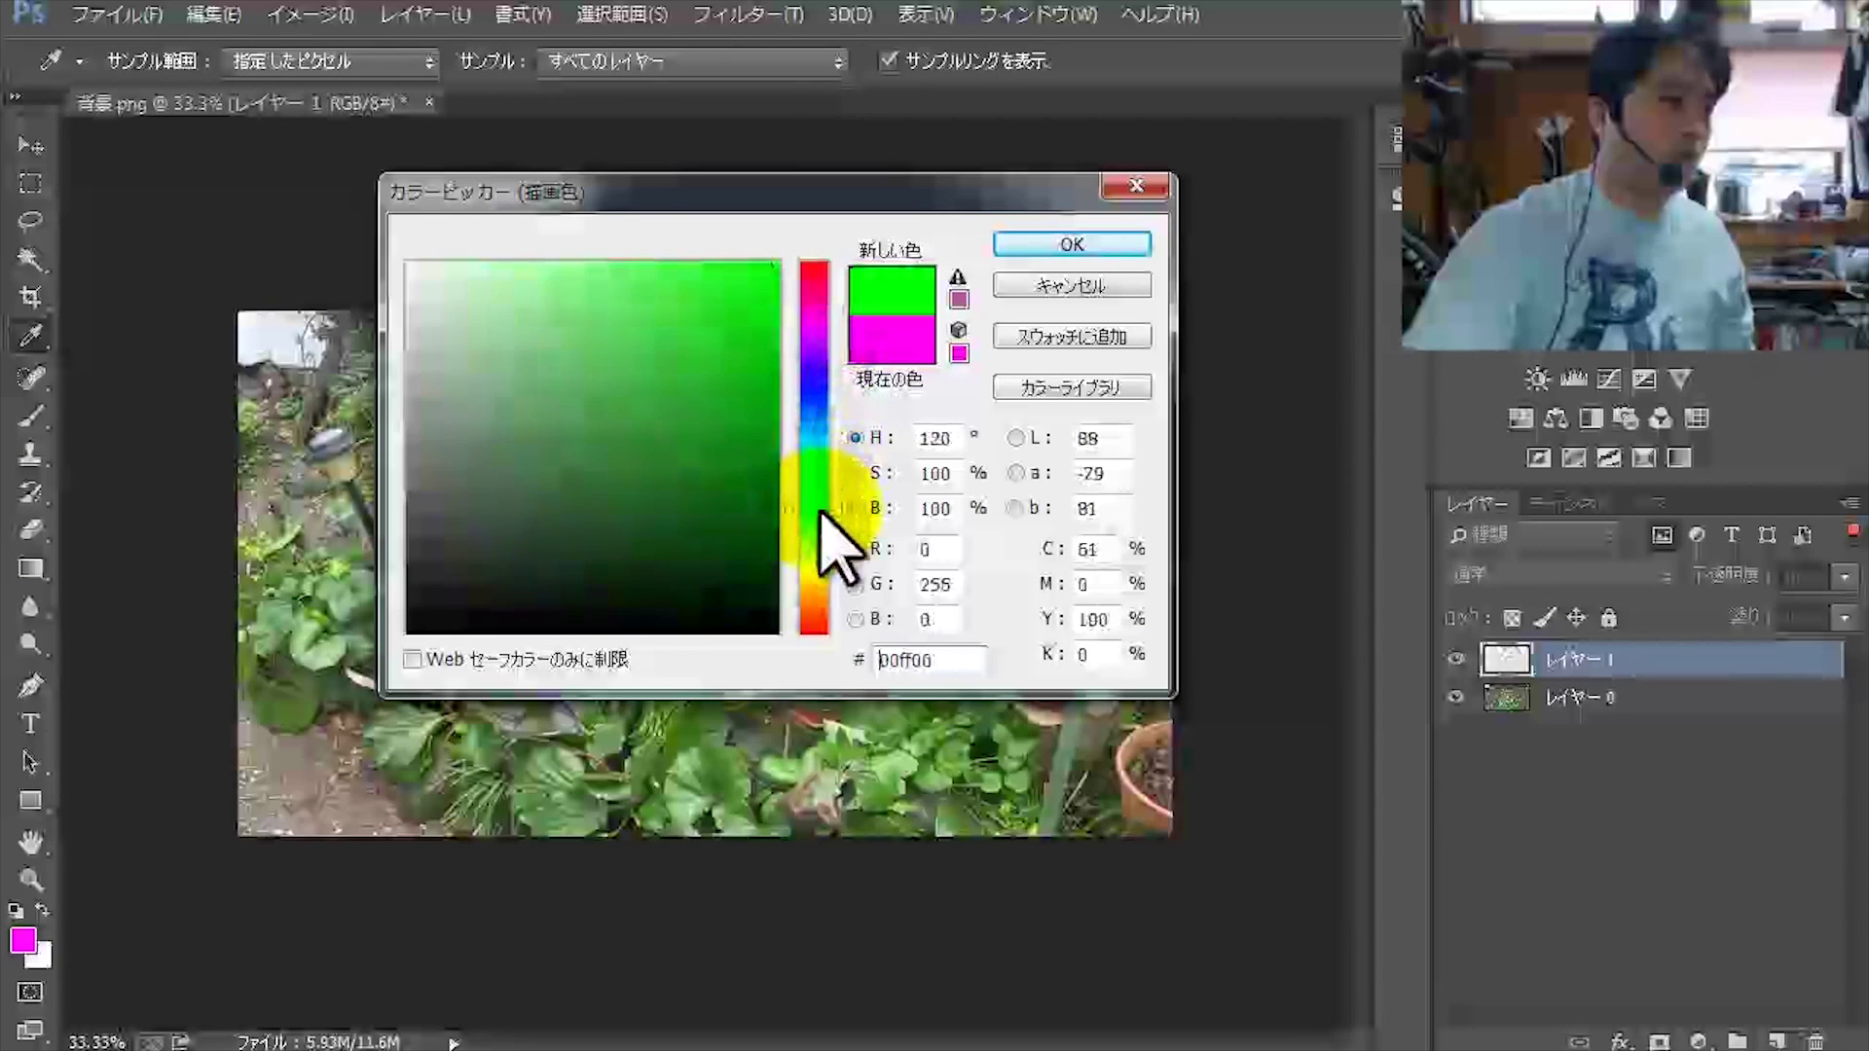
key(Return)
drag(699, 394, 681, 409)
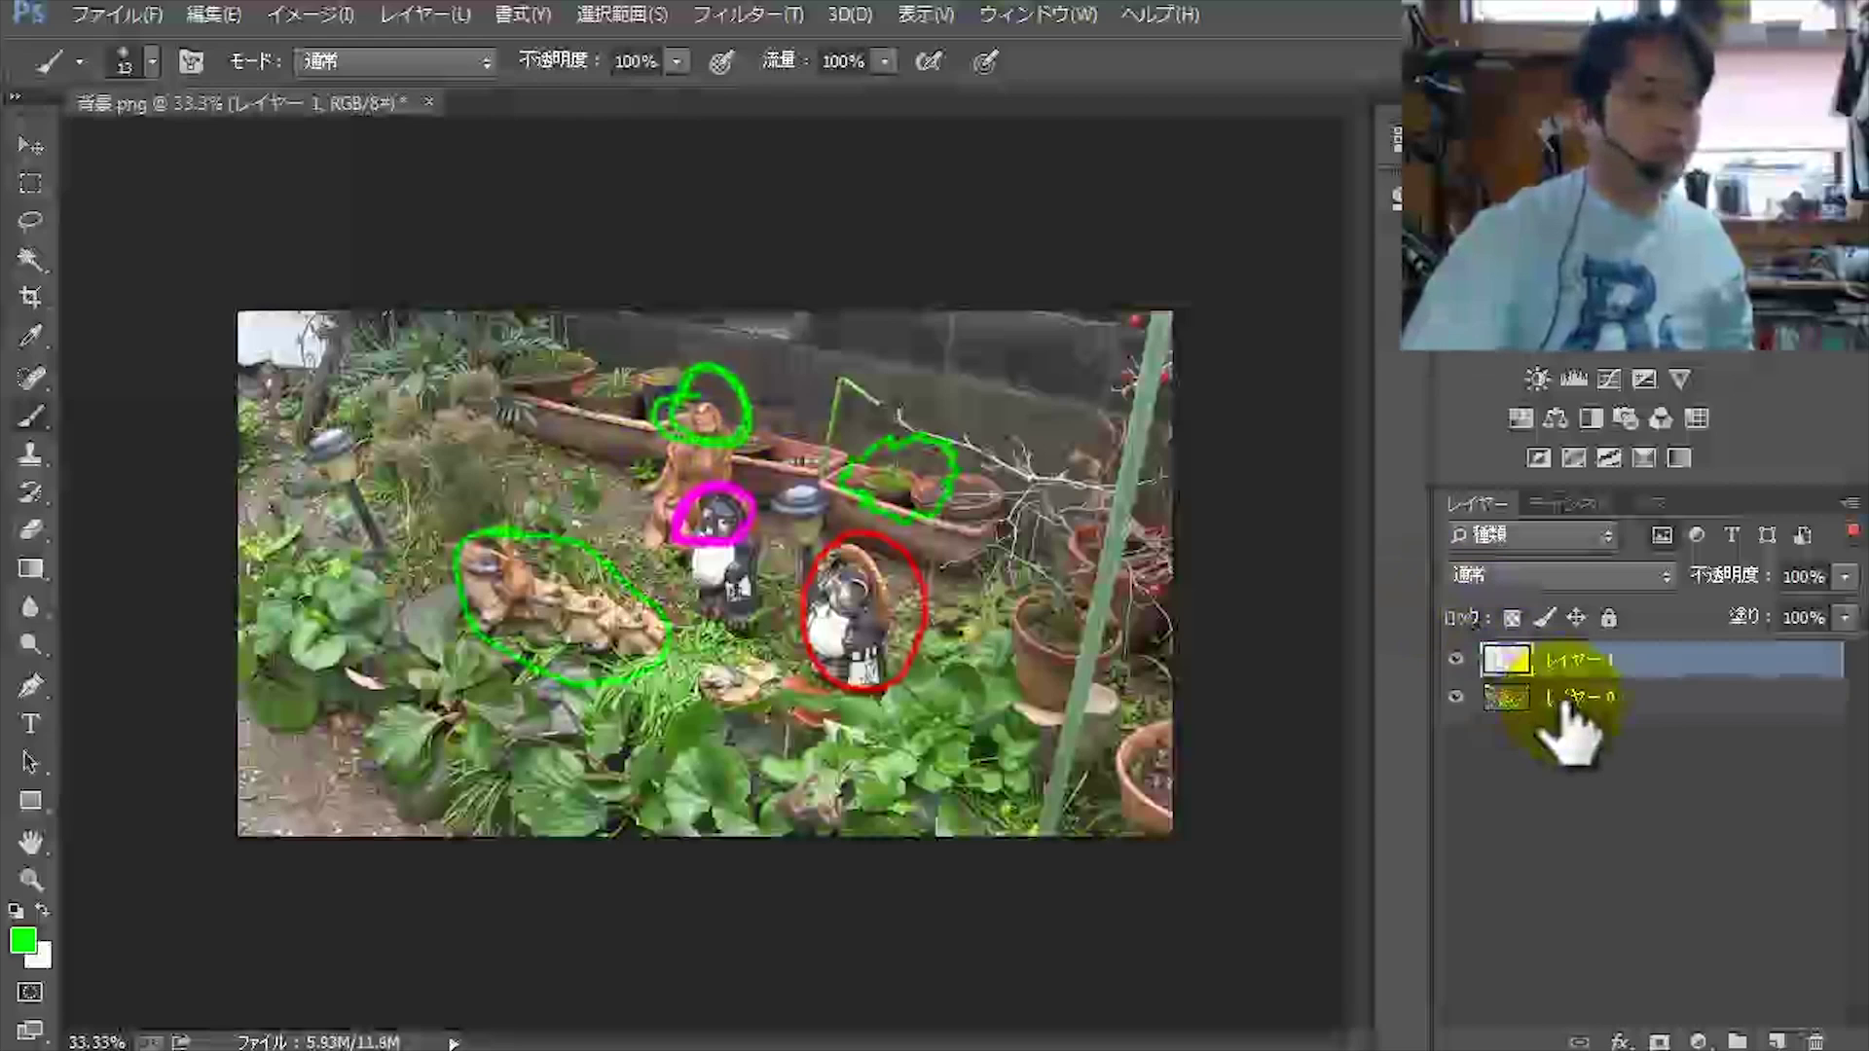
click(1455, 698)
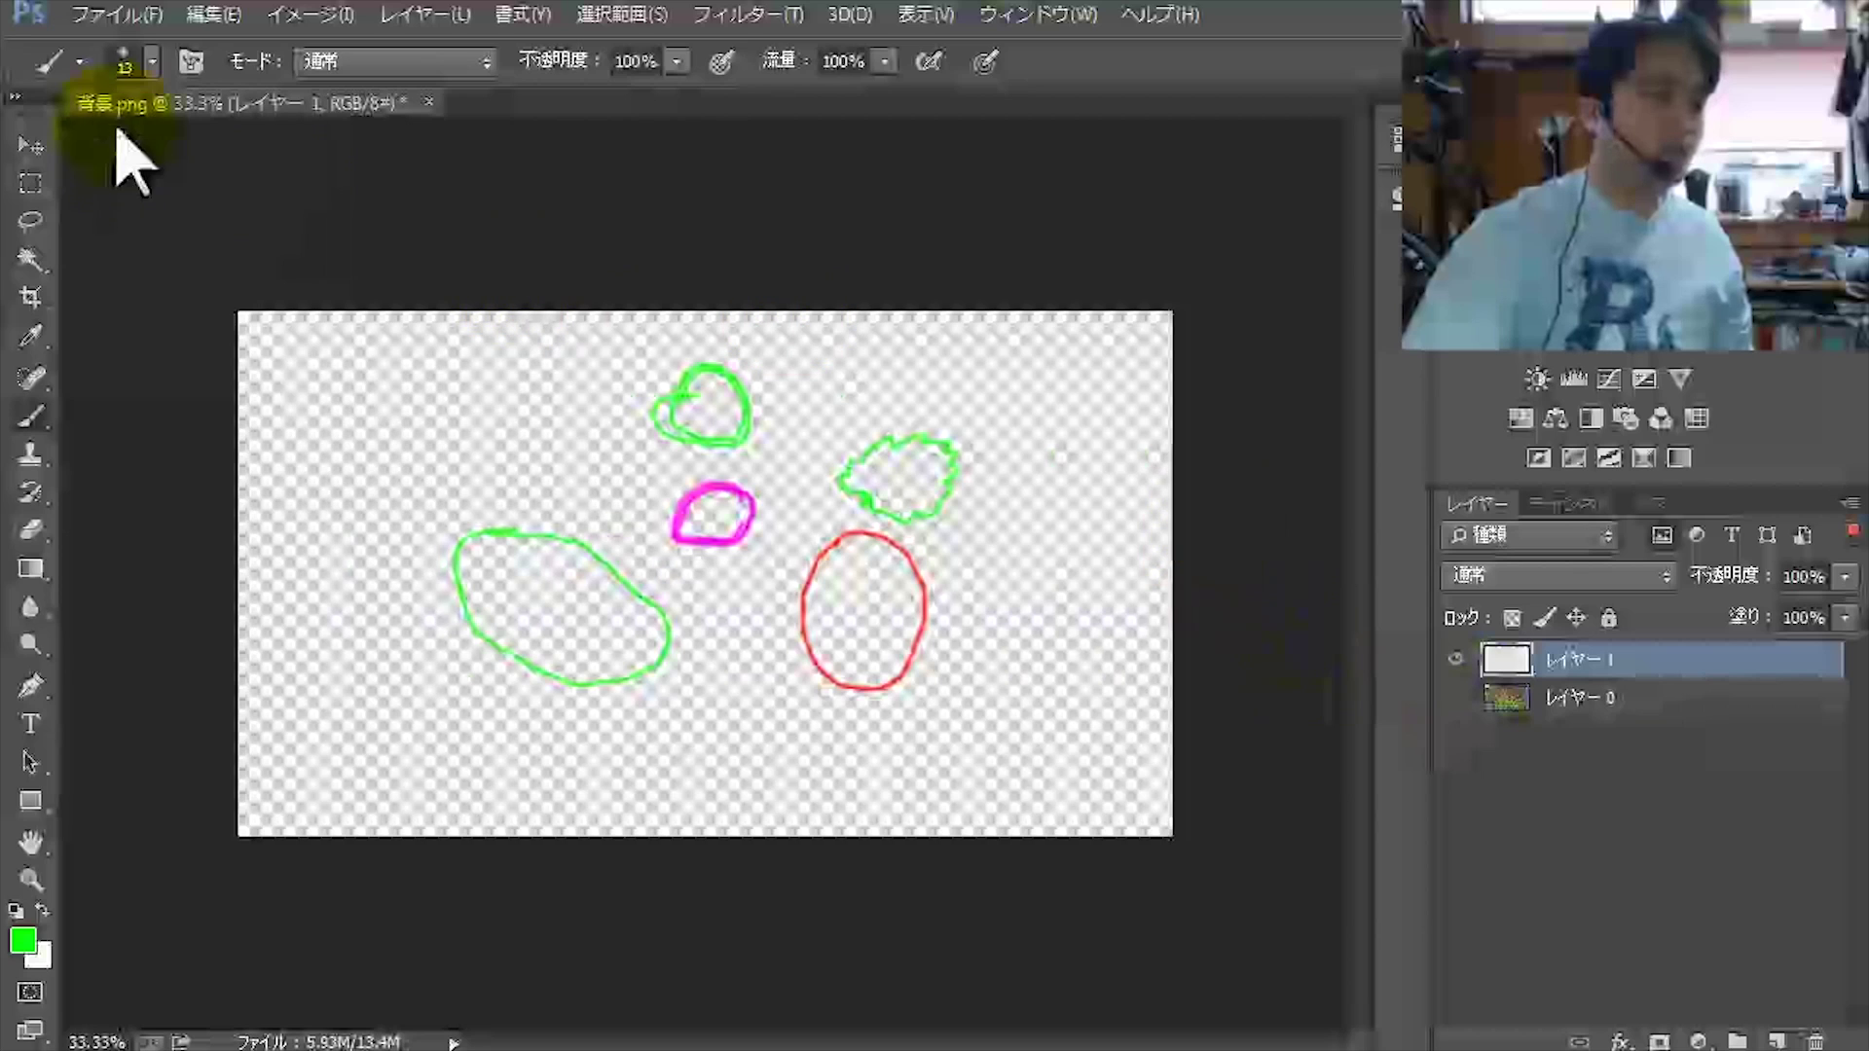
click(107, 15)
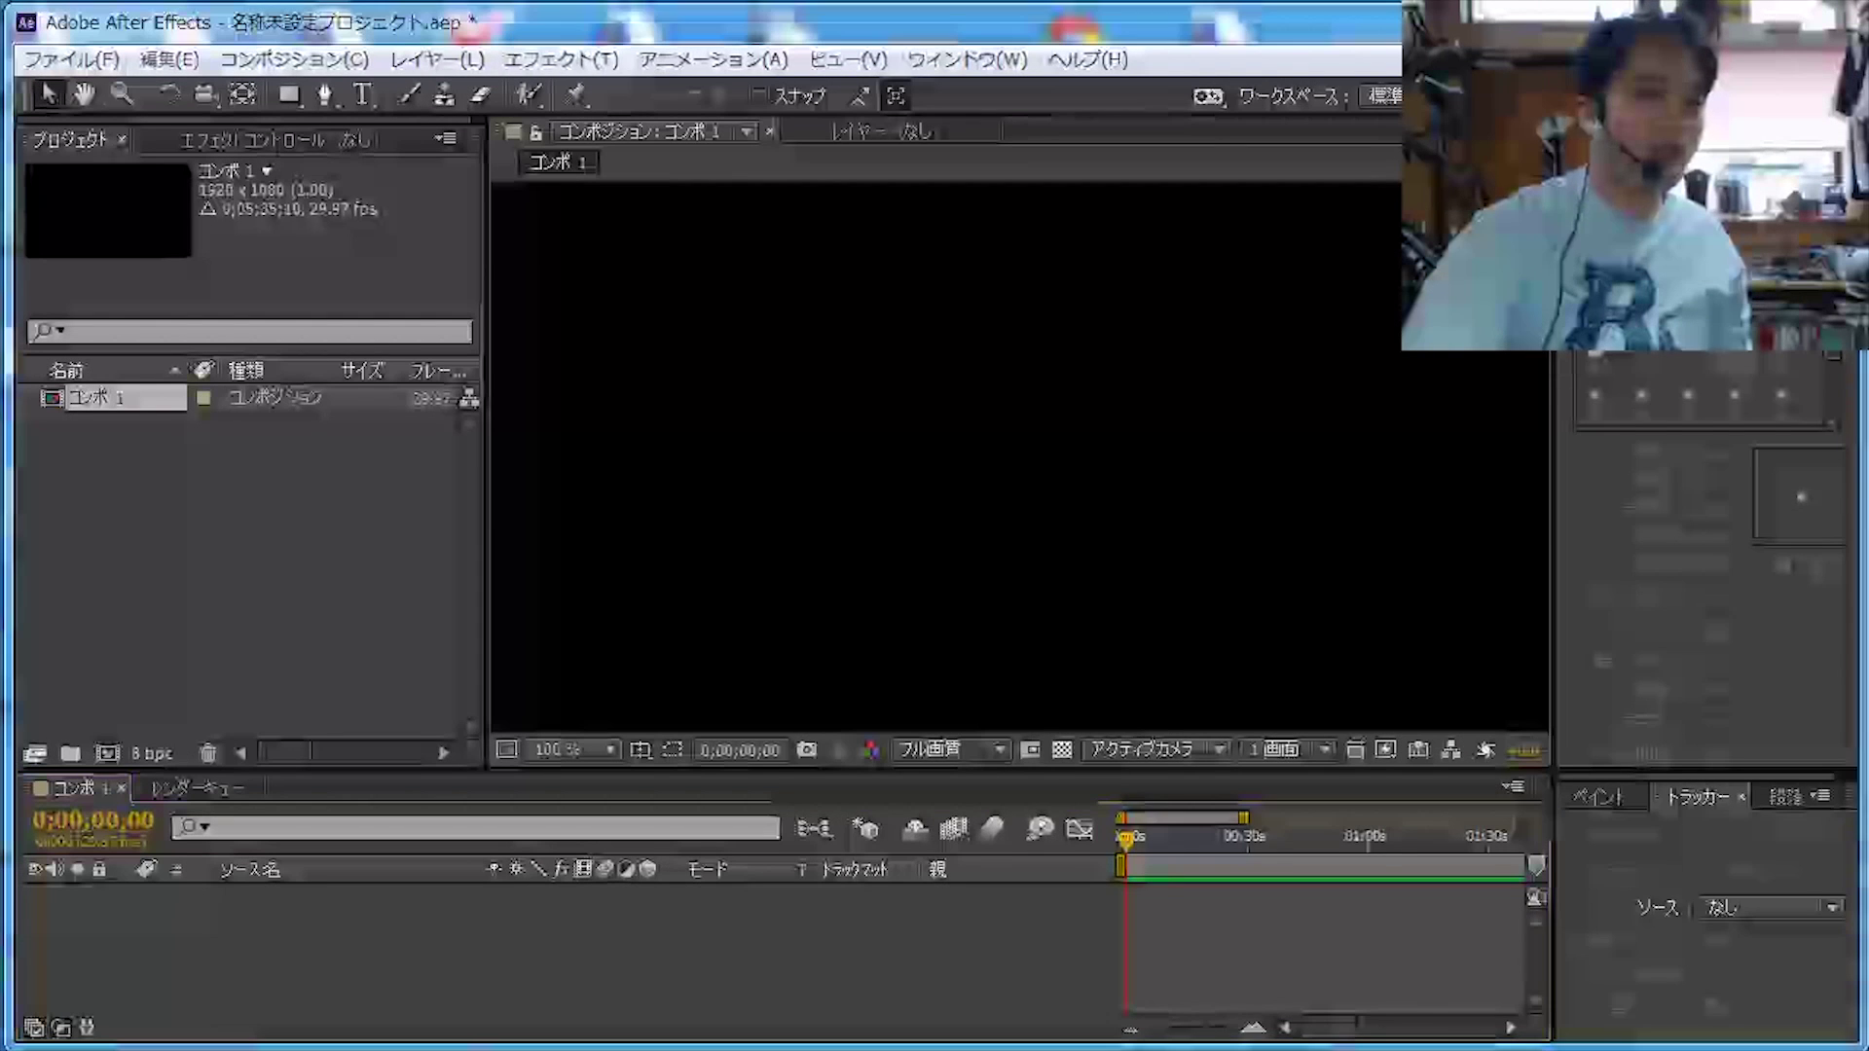
Import 00013.MTS and rakugaki.psd and add both to the composition, drawings above the video.
drag(1460, 351, 710, 248)
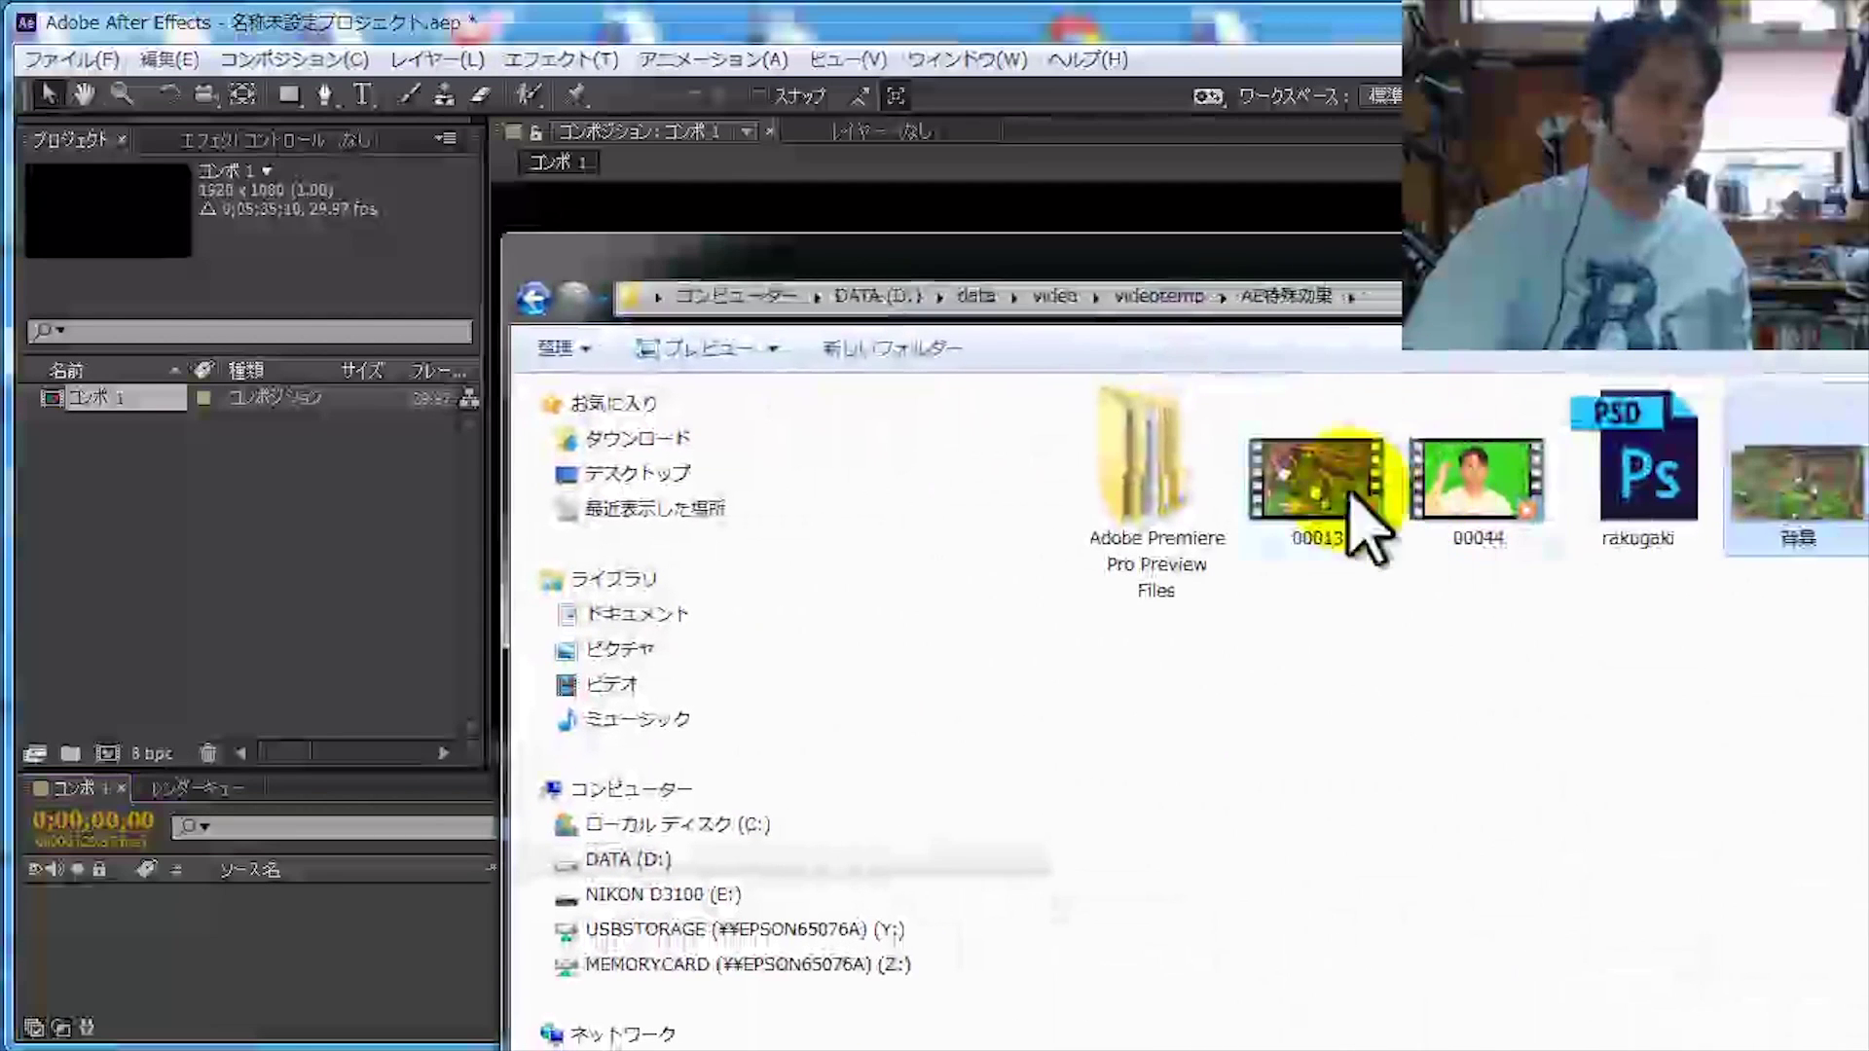
drag(1363, 525, 311, 614)
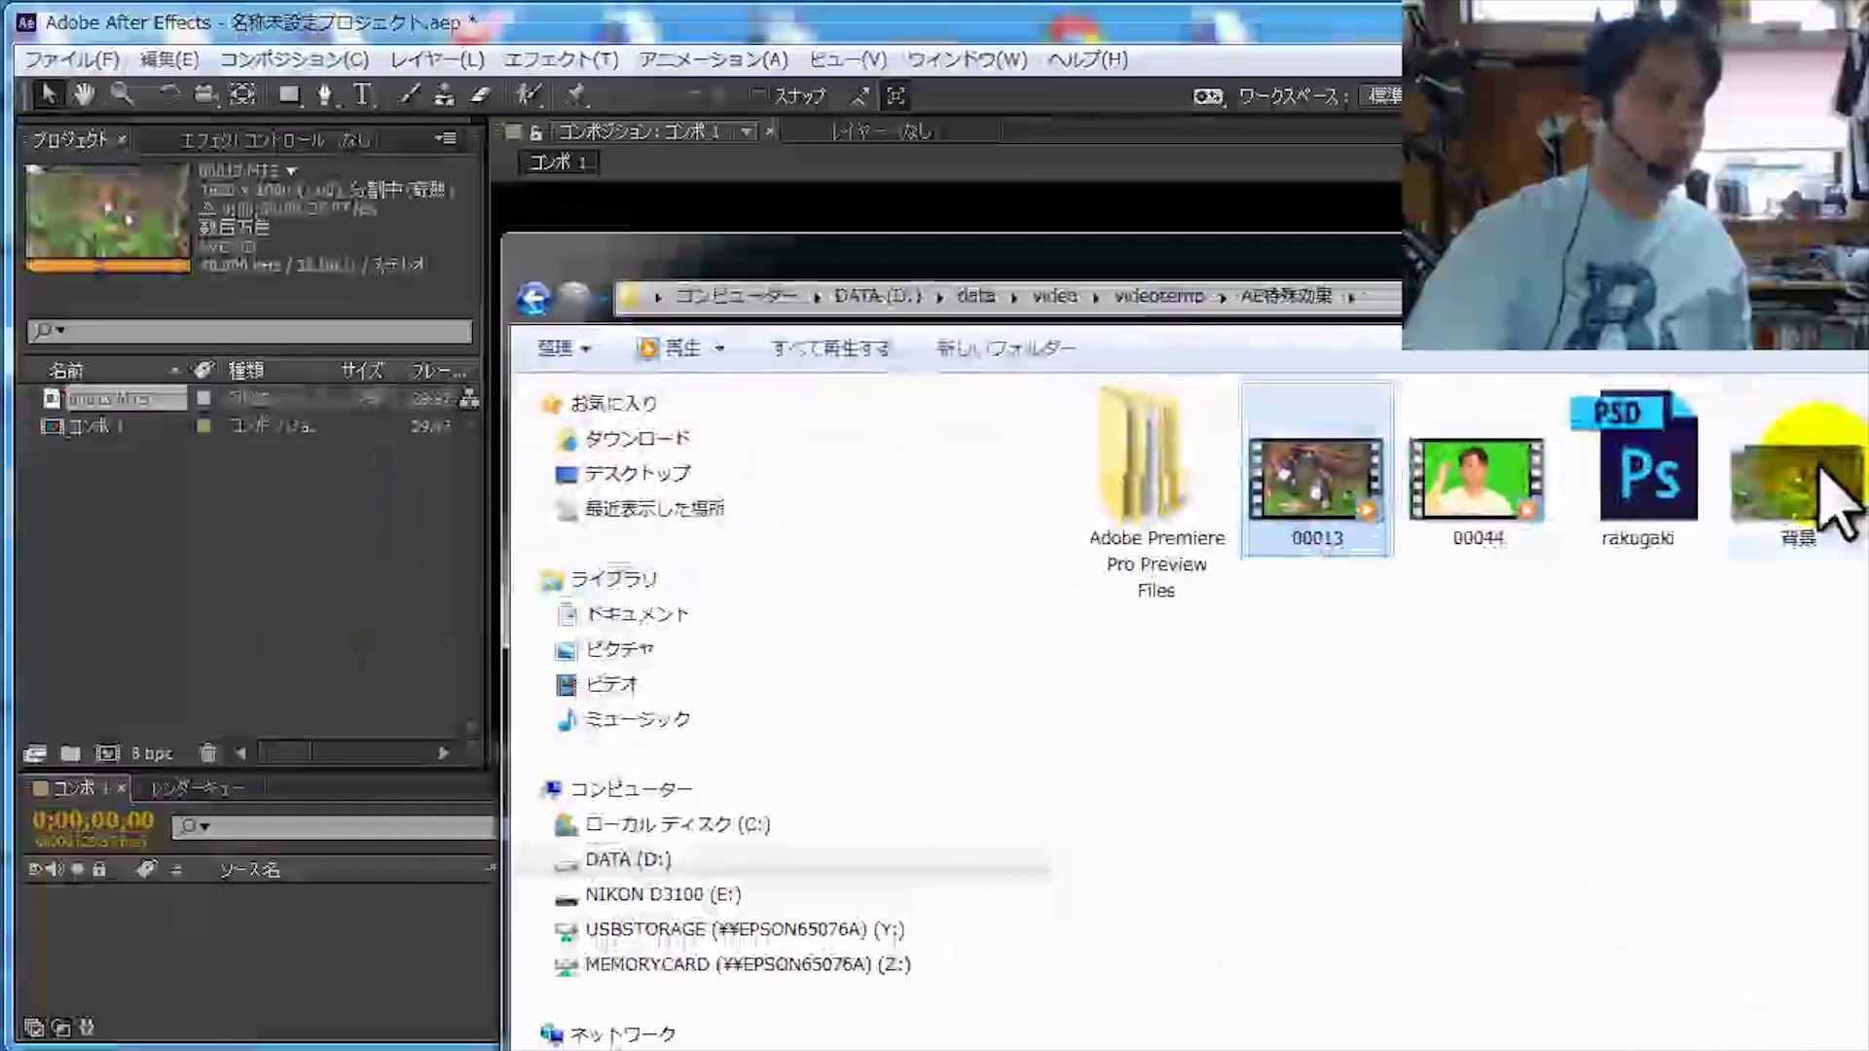
drag(1659, 457, 230, 659)
click(97, 399)
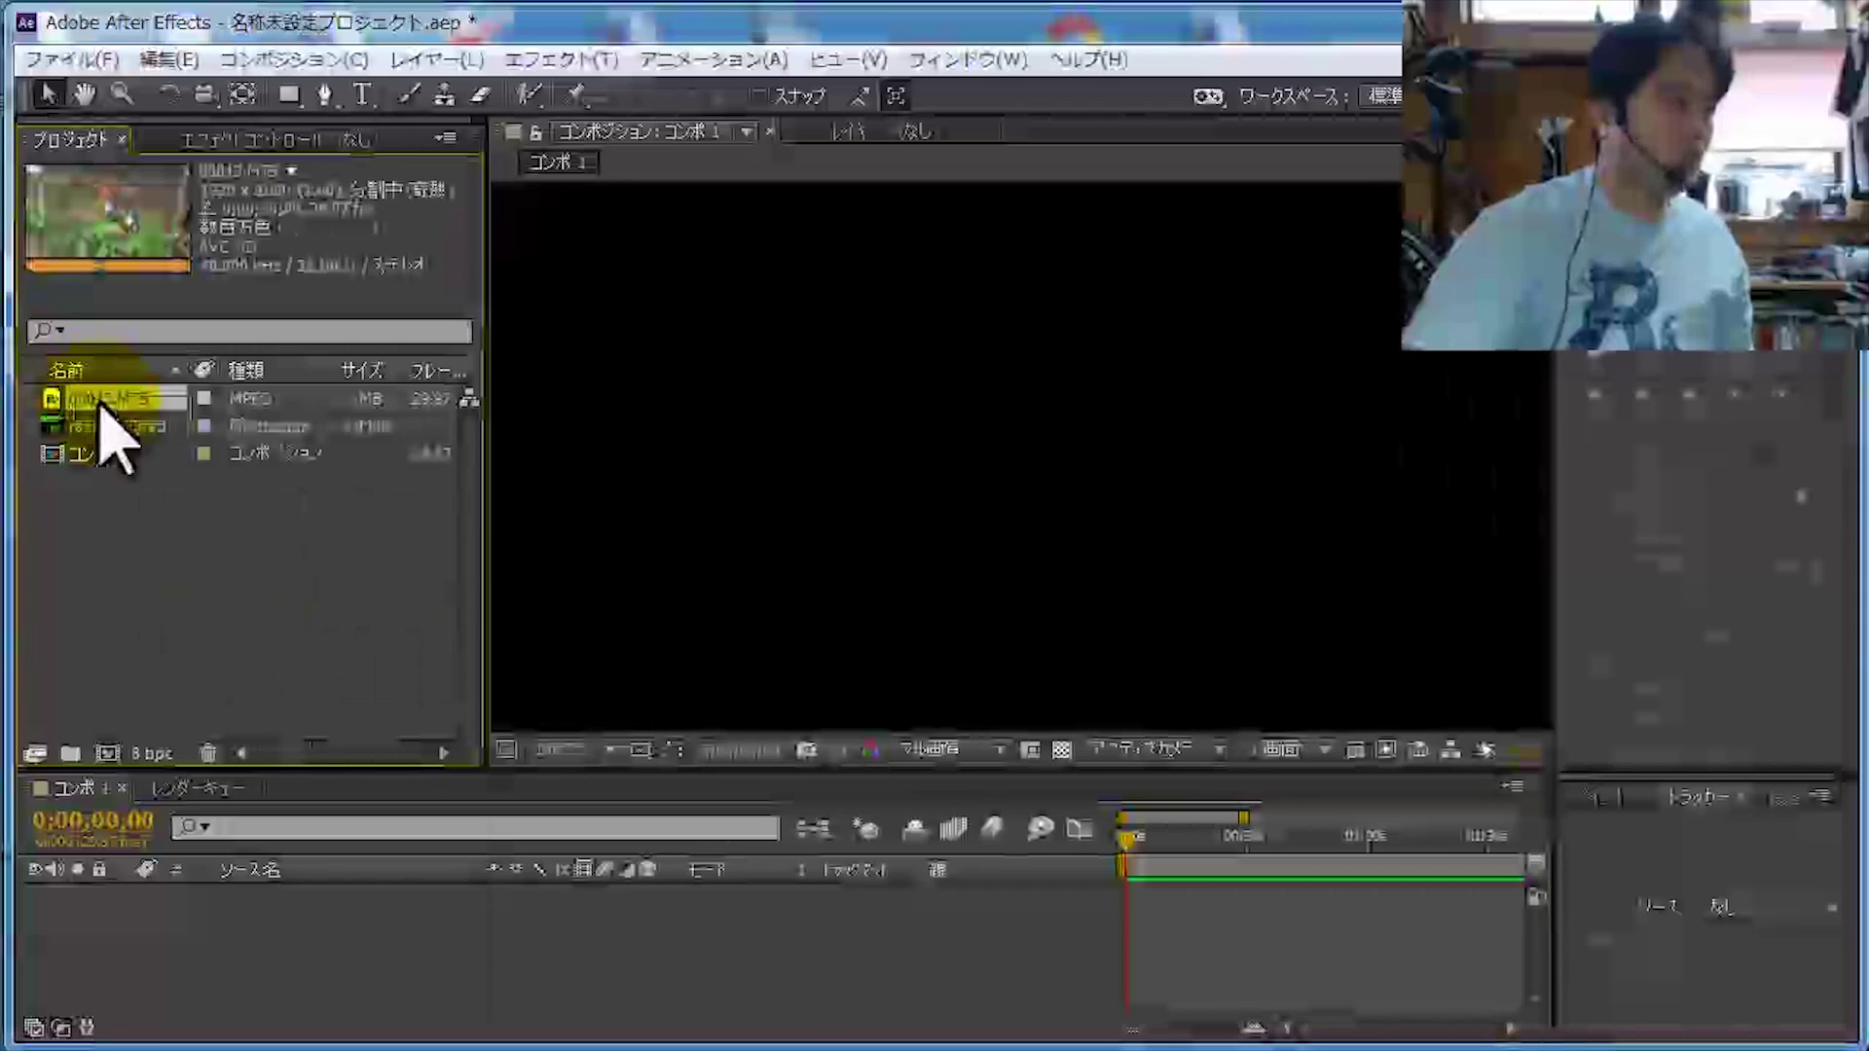
key(ctrl+slash)
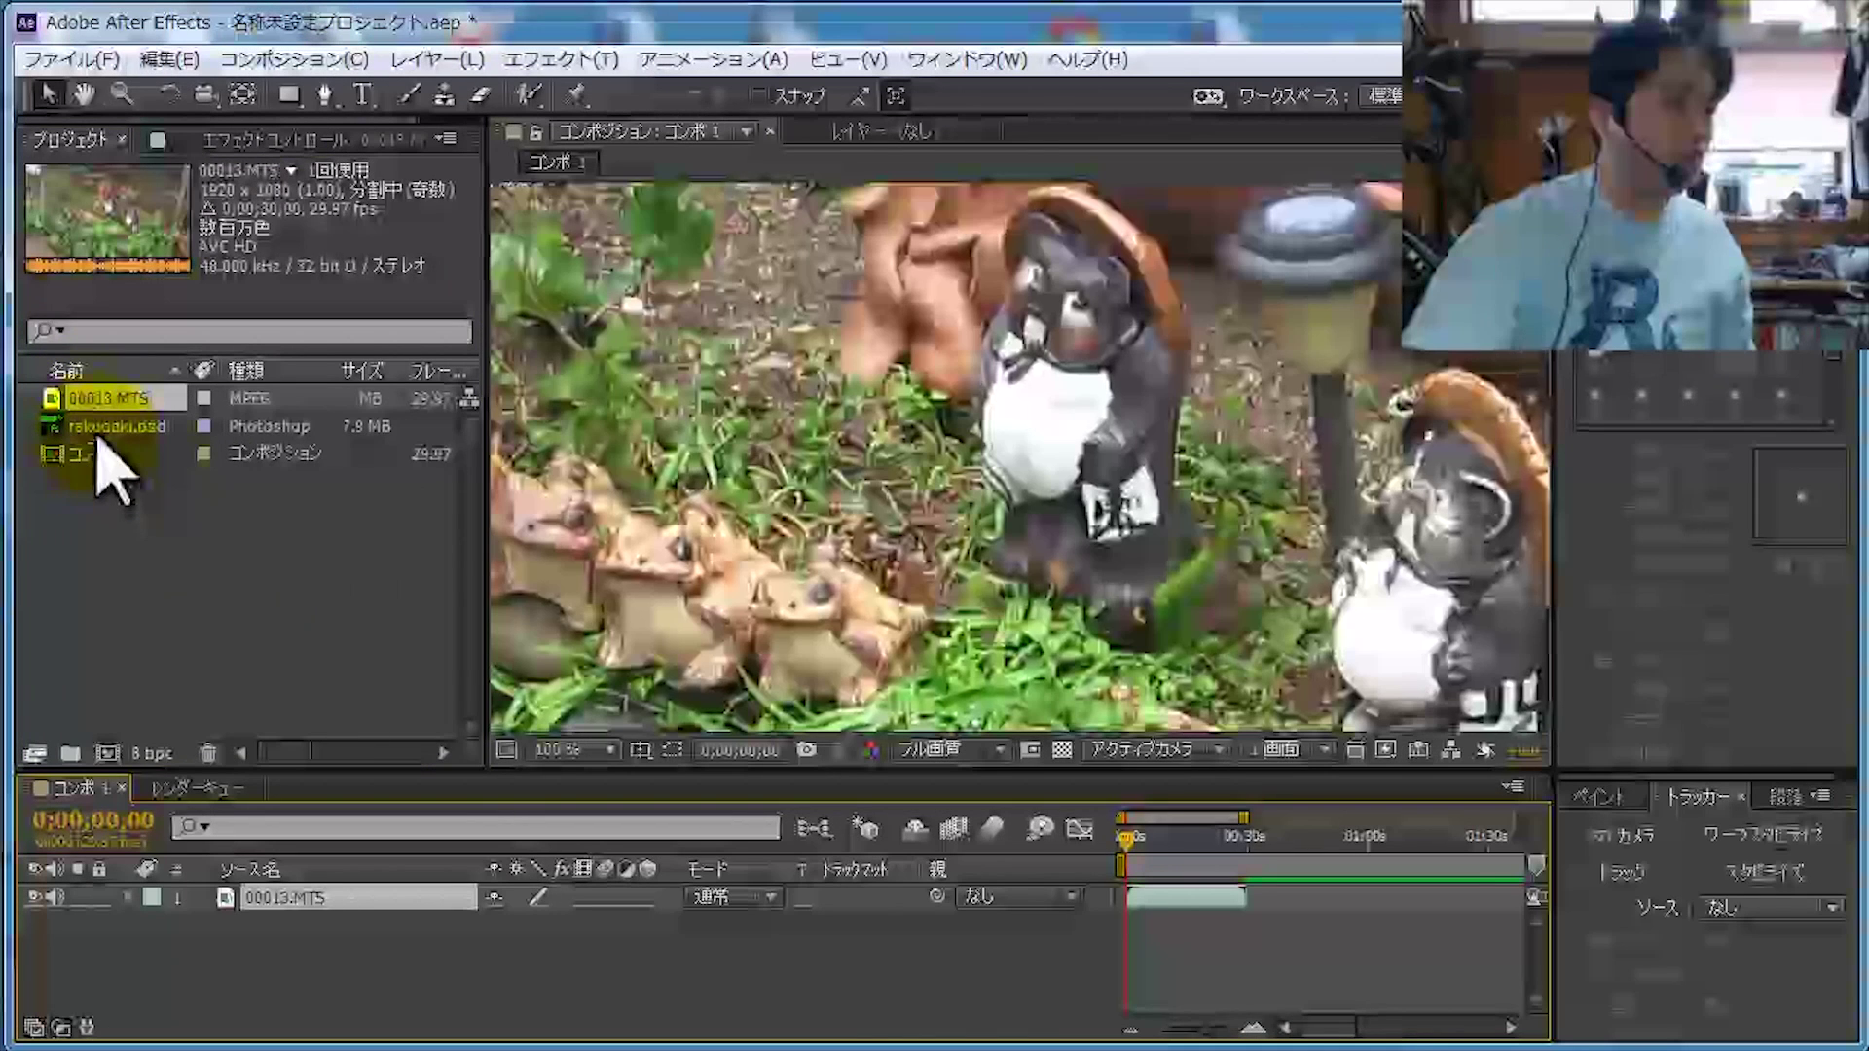
click(101, 428)
key(ctrl+slash)
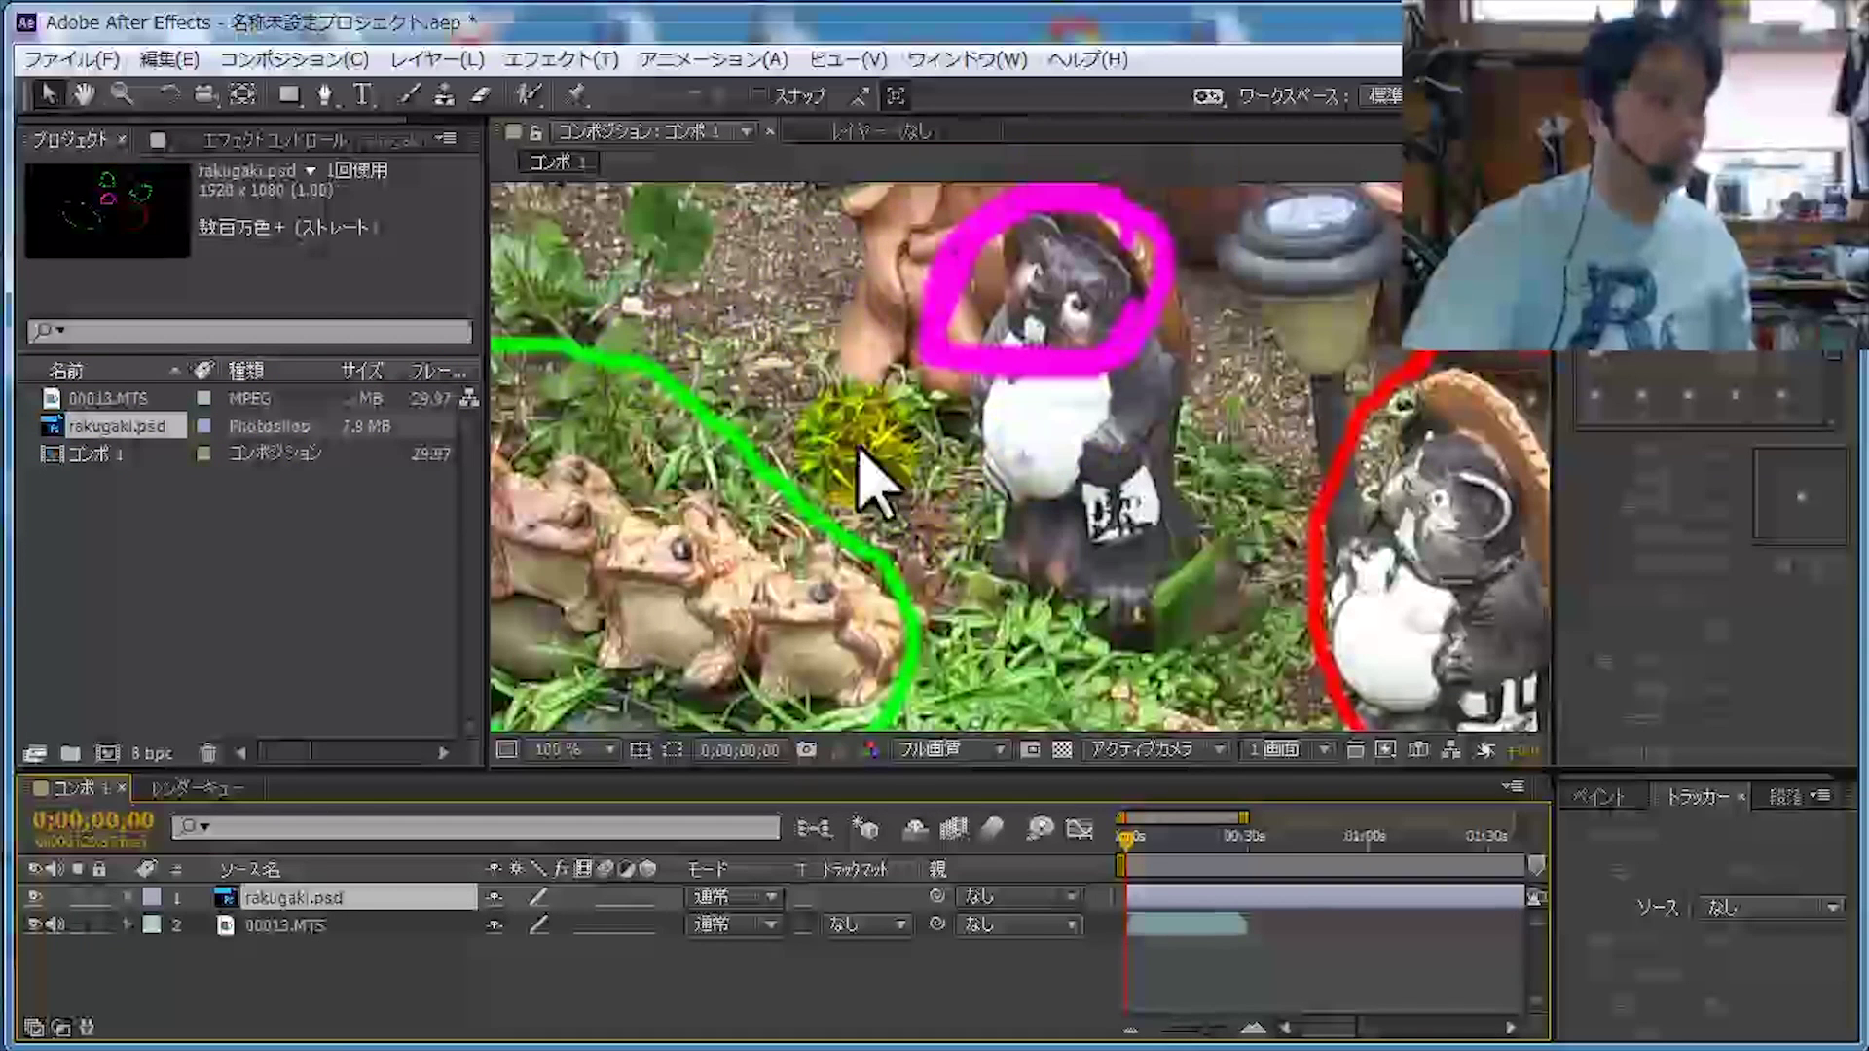
Fit the viewer to the frame, move to 0:00:20:09, and add another 00013.MTS layer.
click(613, 750)
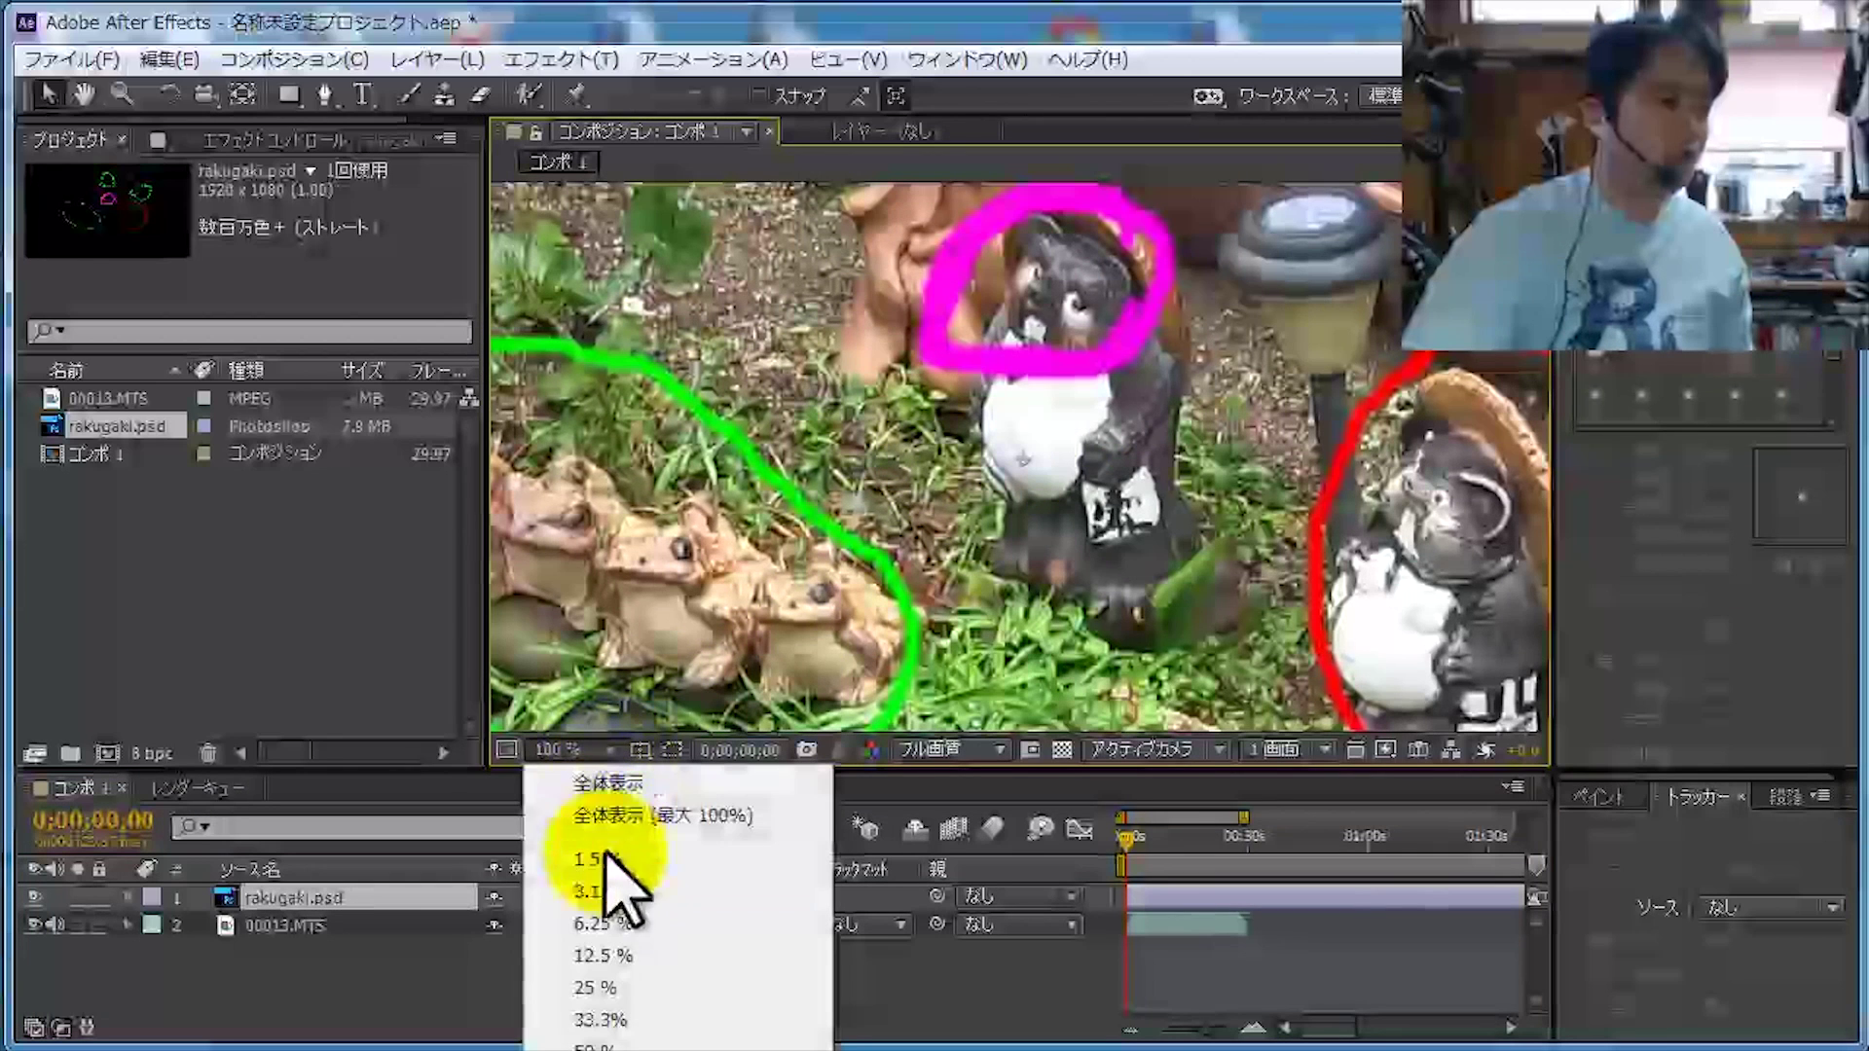
click(609, 789)
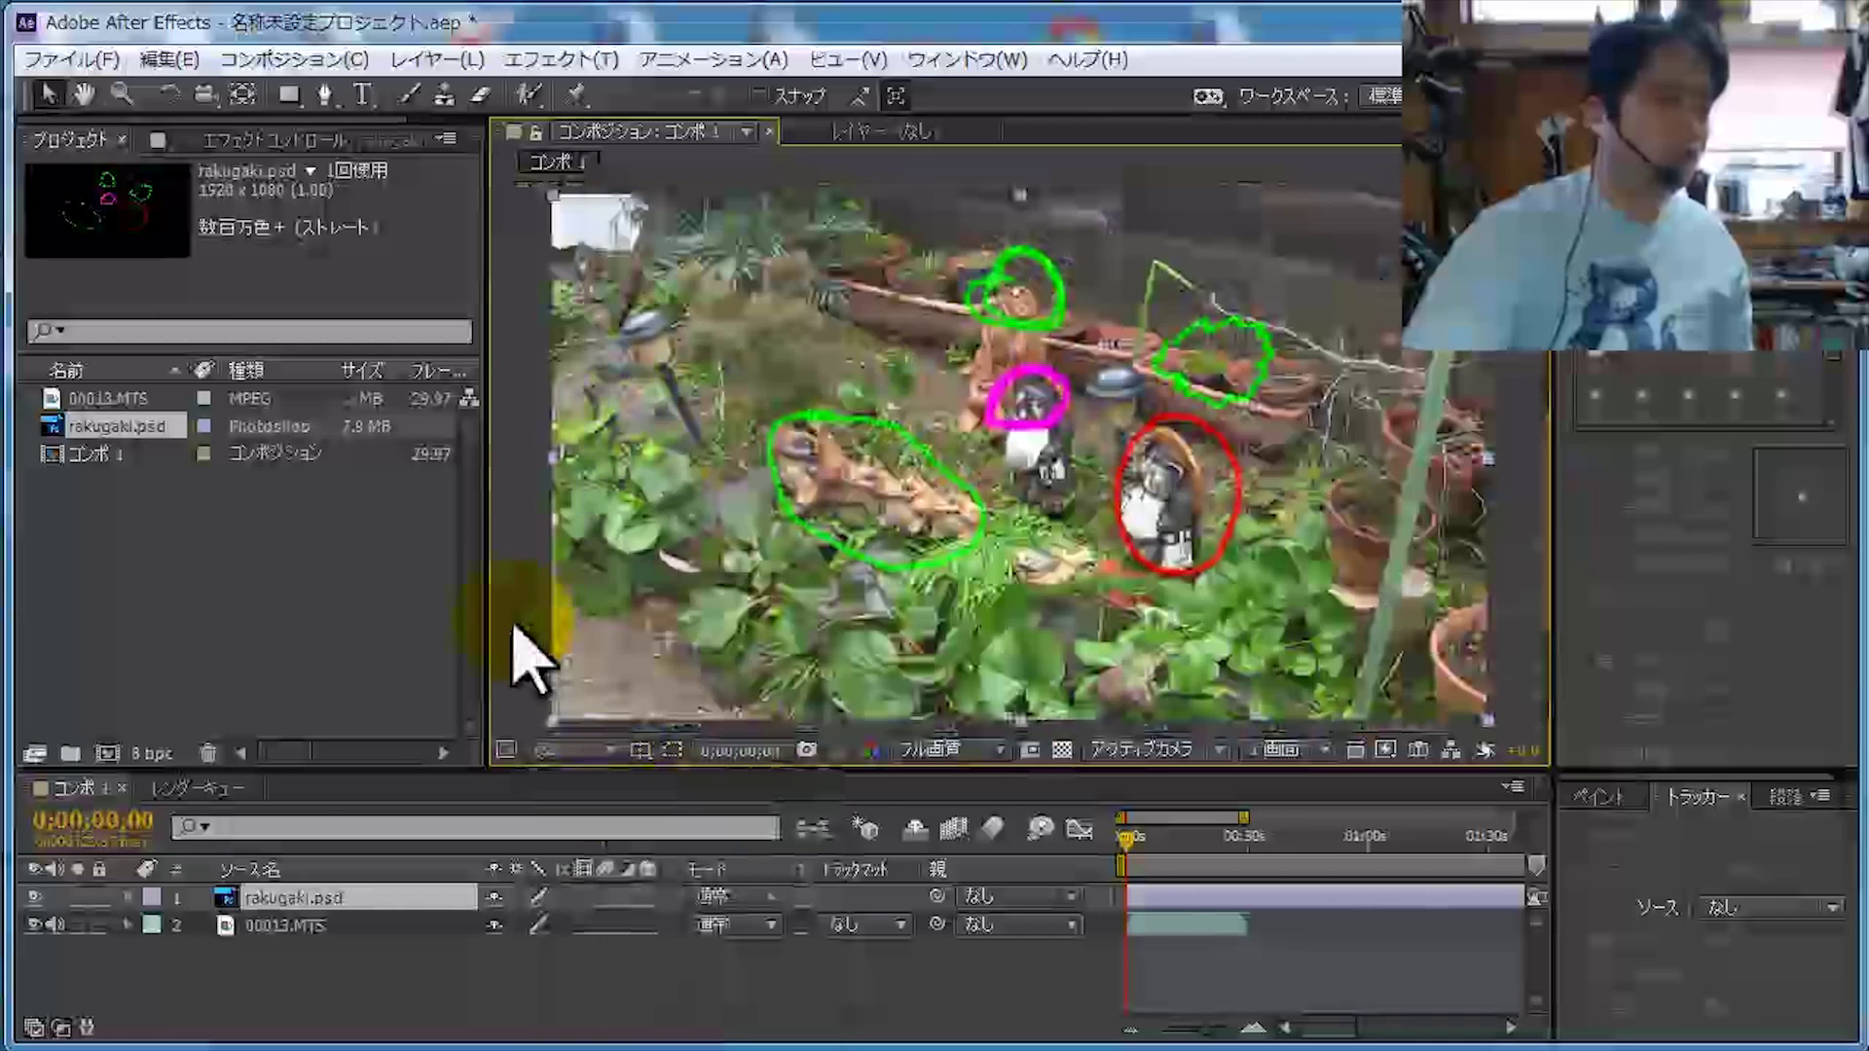
mouse_move(1173, 835)
mouse_down()
mouse_move(1204, 839)
mouse_move(1131, 843)
mouse_up()
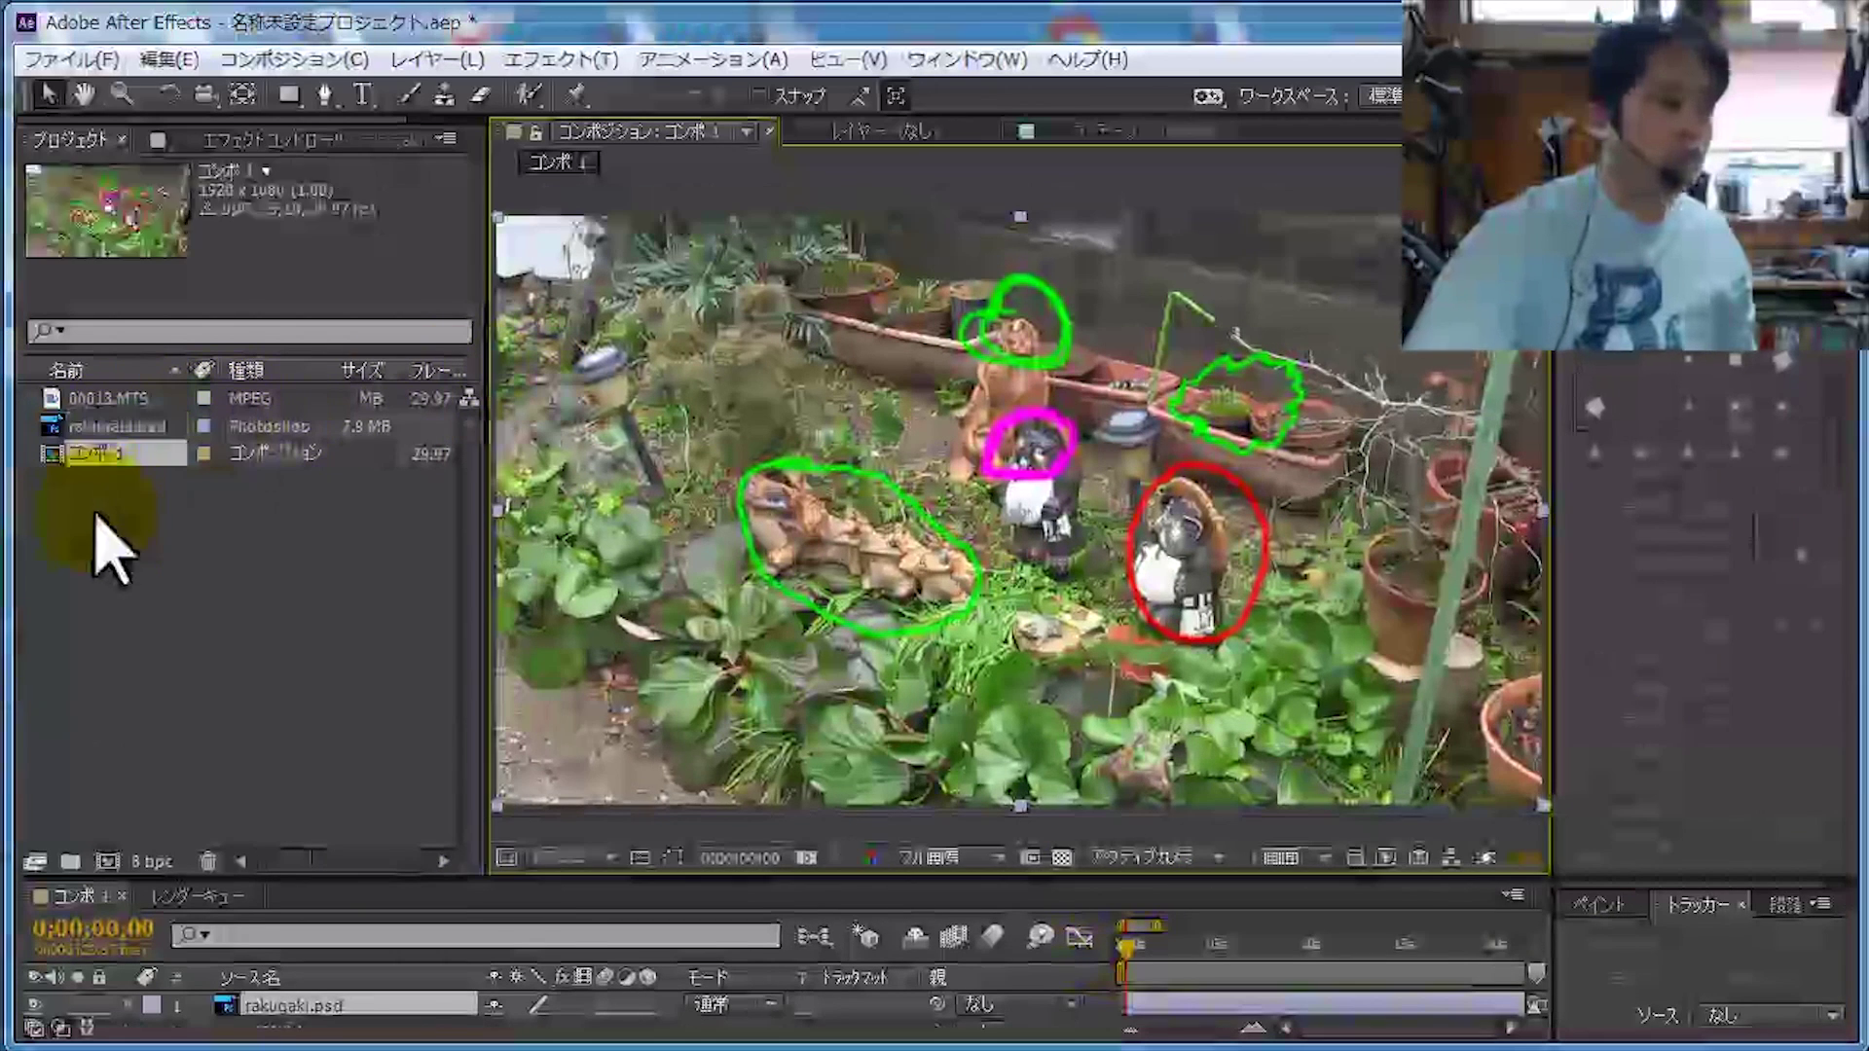
drag(107, 398, 341, 980)
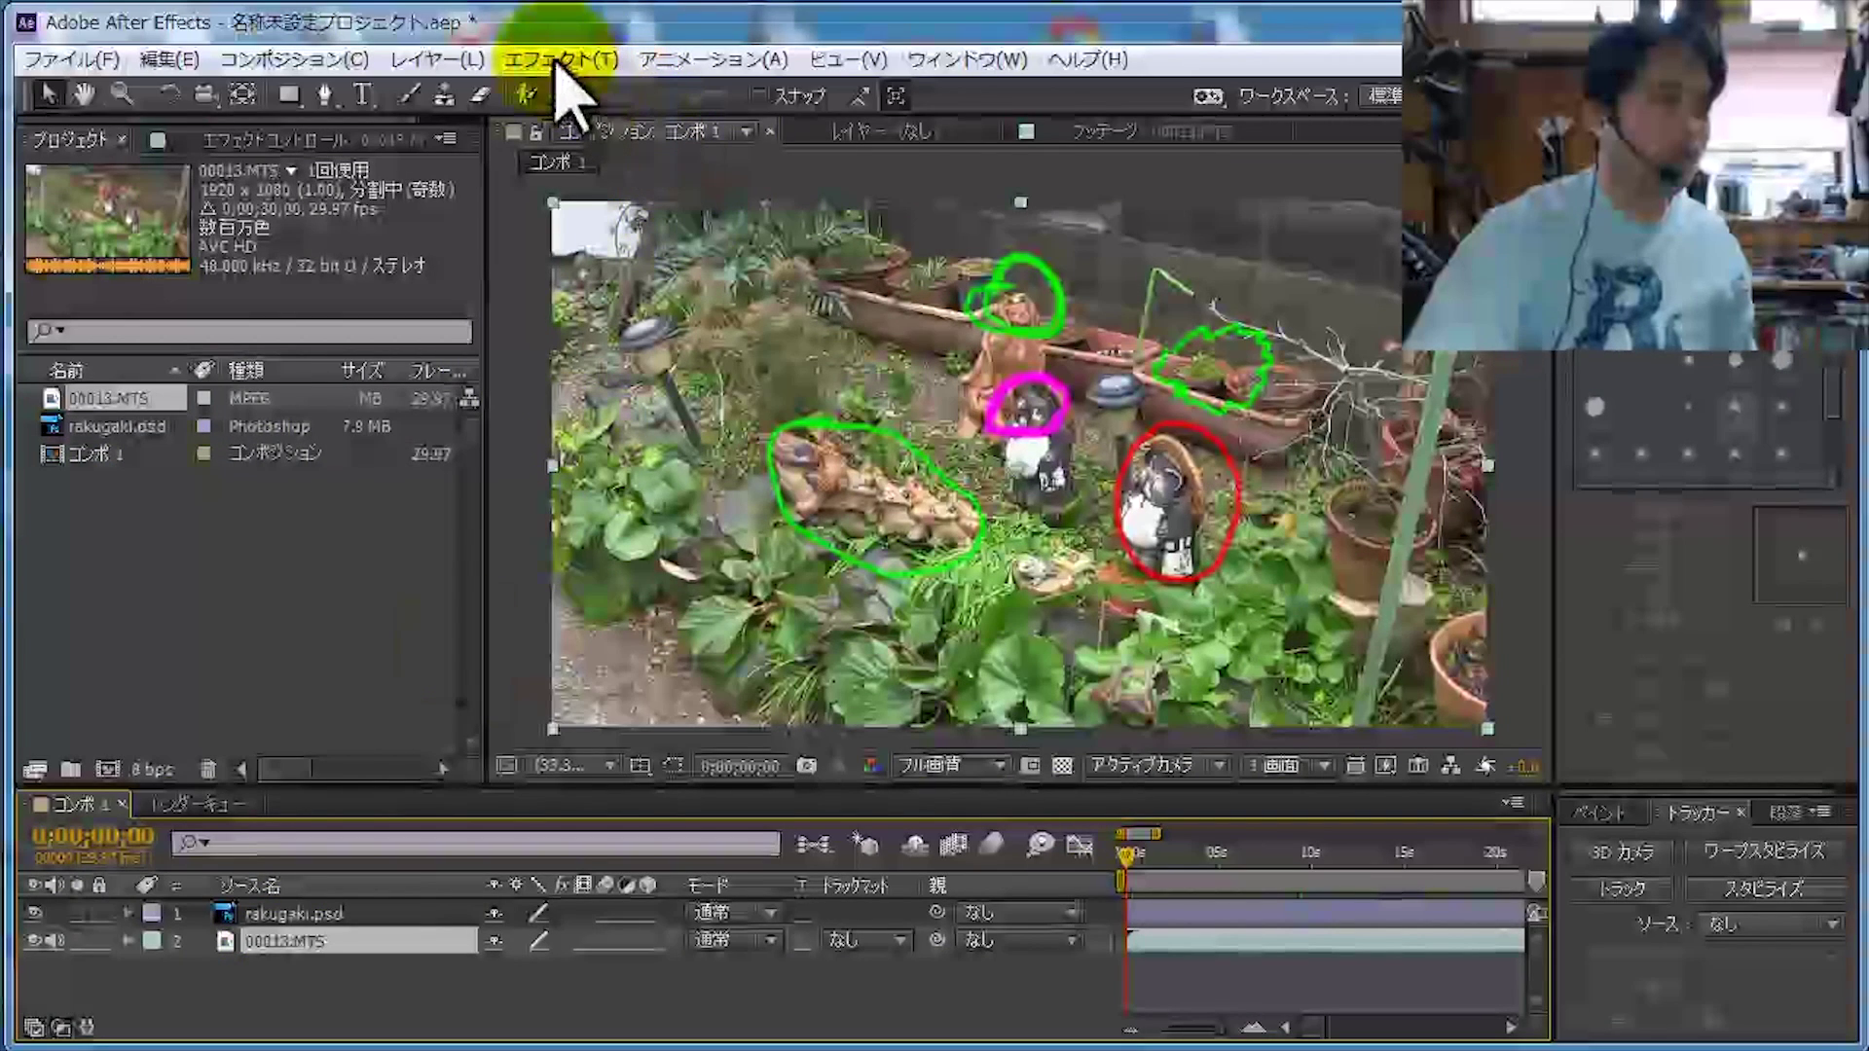
click(671, 62)
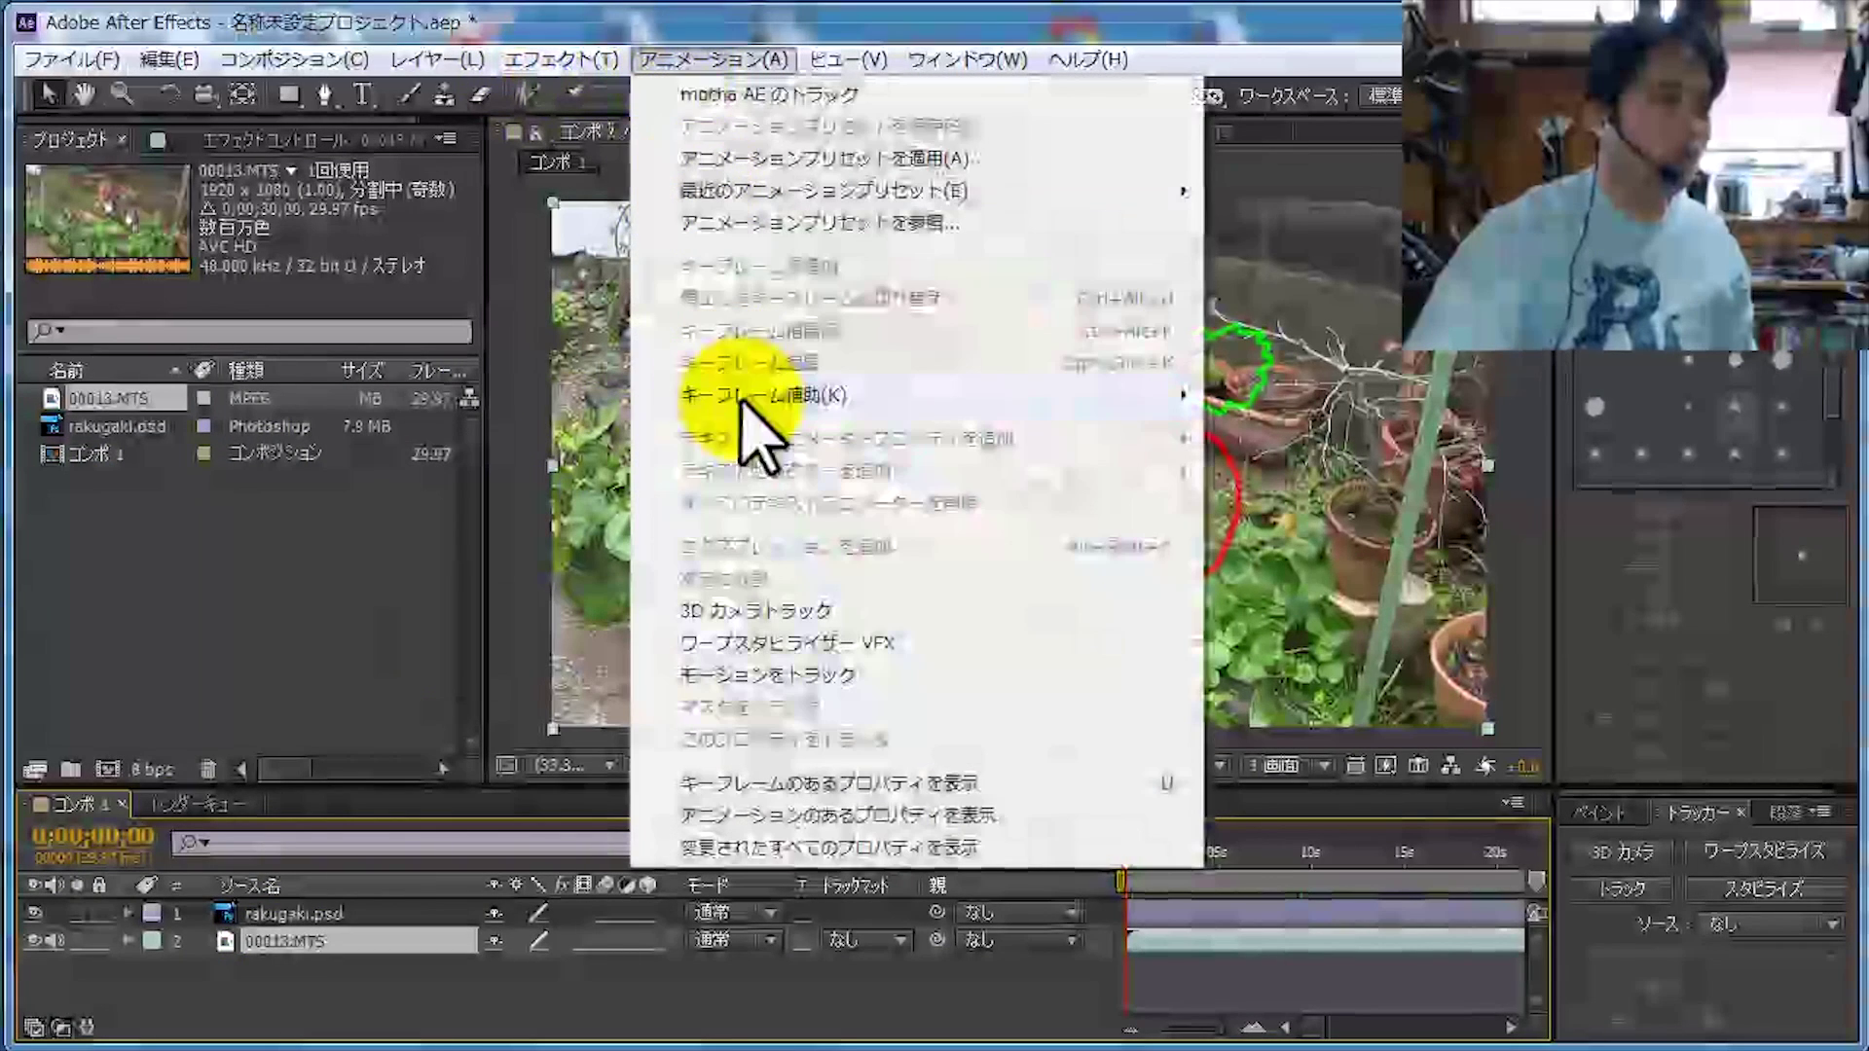
Start motion tracking on 00013.MTS with Rotation enabled, placing track points on both figurines' heads.
click(764, 674)
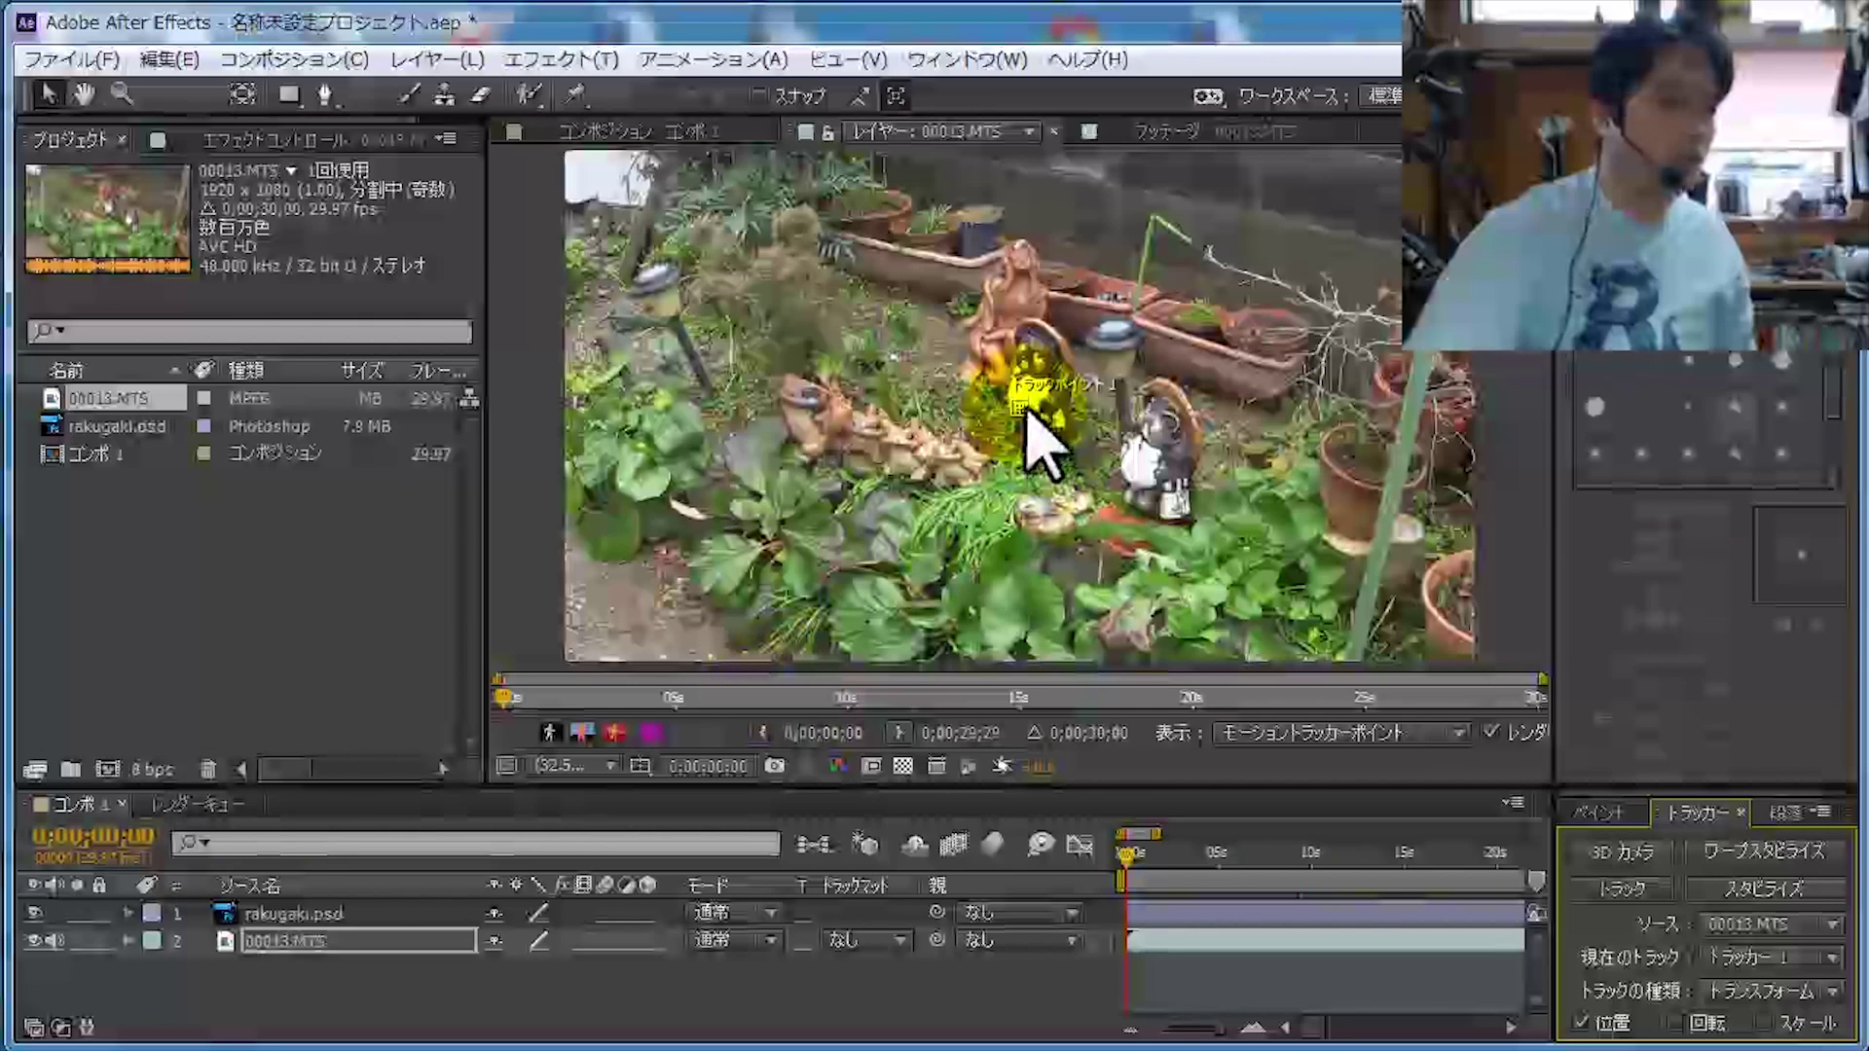
mouse_move(1037, 438)
mouse_down()
mouse_move(1081, 495)
mouse_move(1024, 407)
mouse_up()
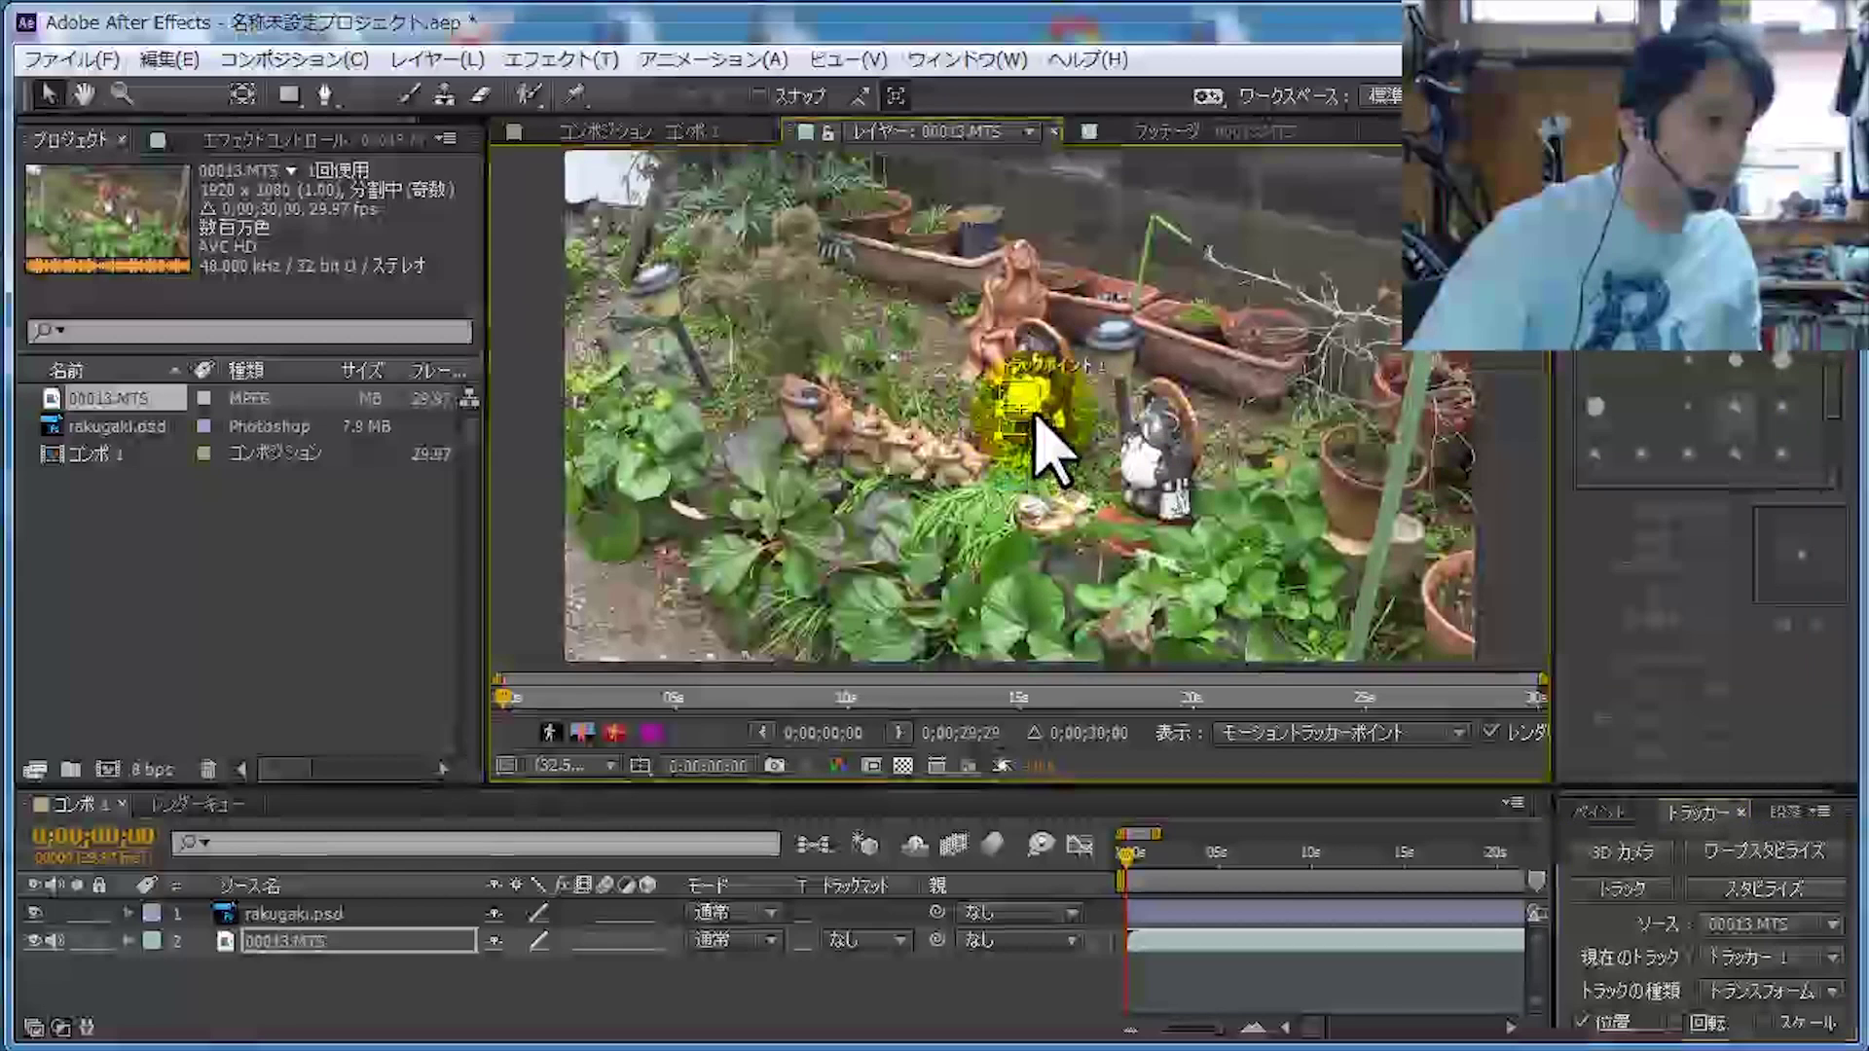
drag(1030, 435, 1031, 378)
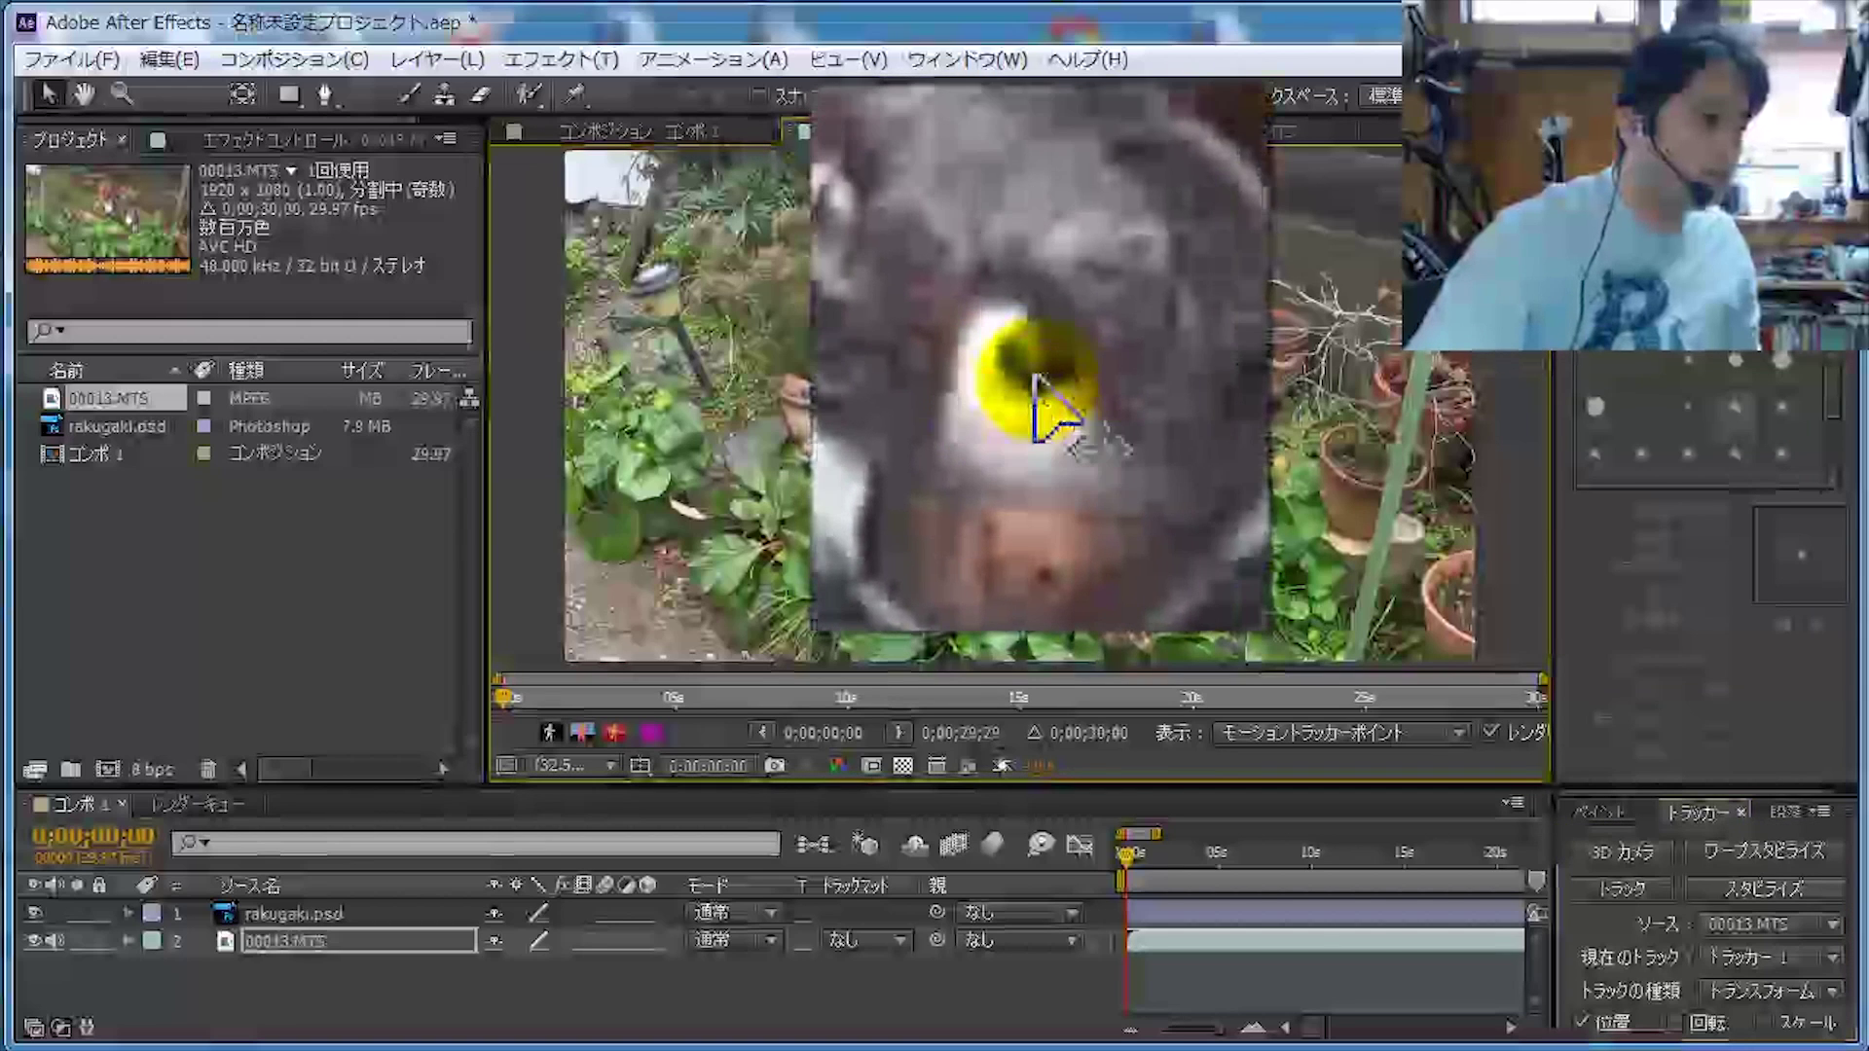
drag(1034, 379, 1065, 417)
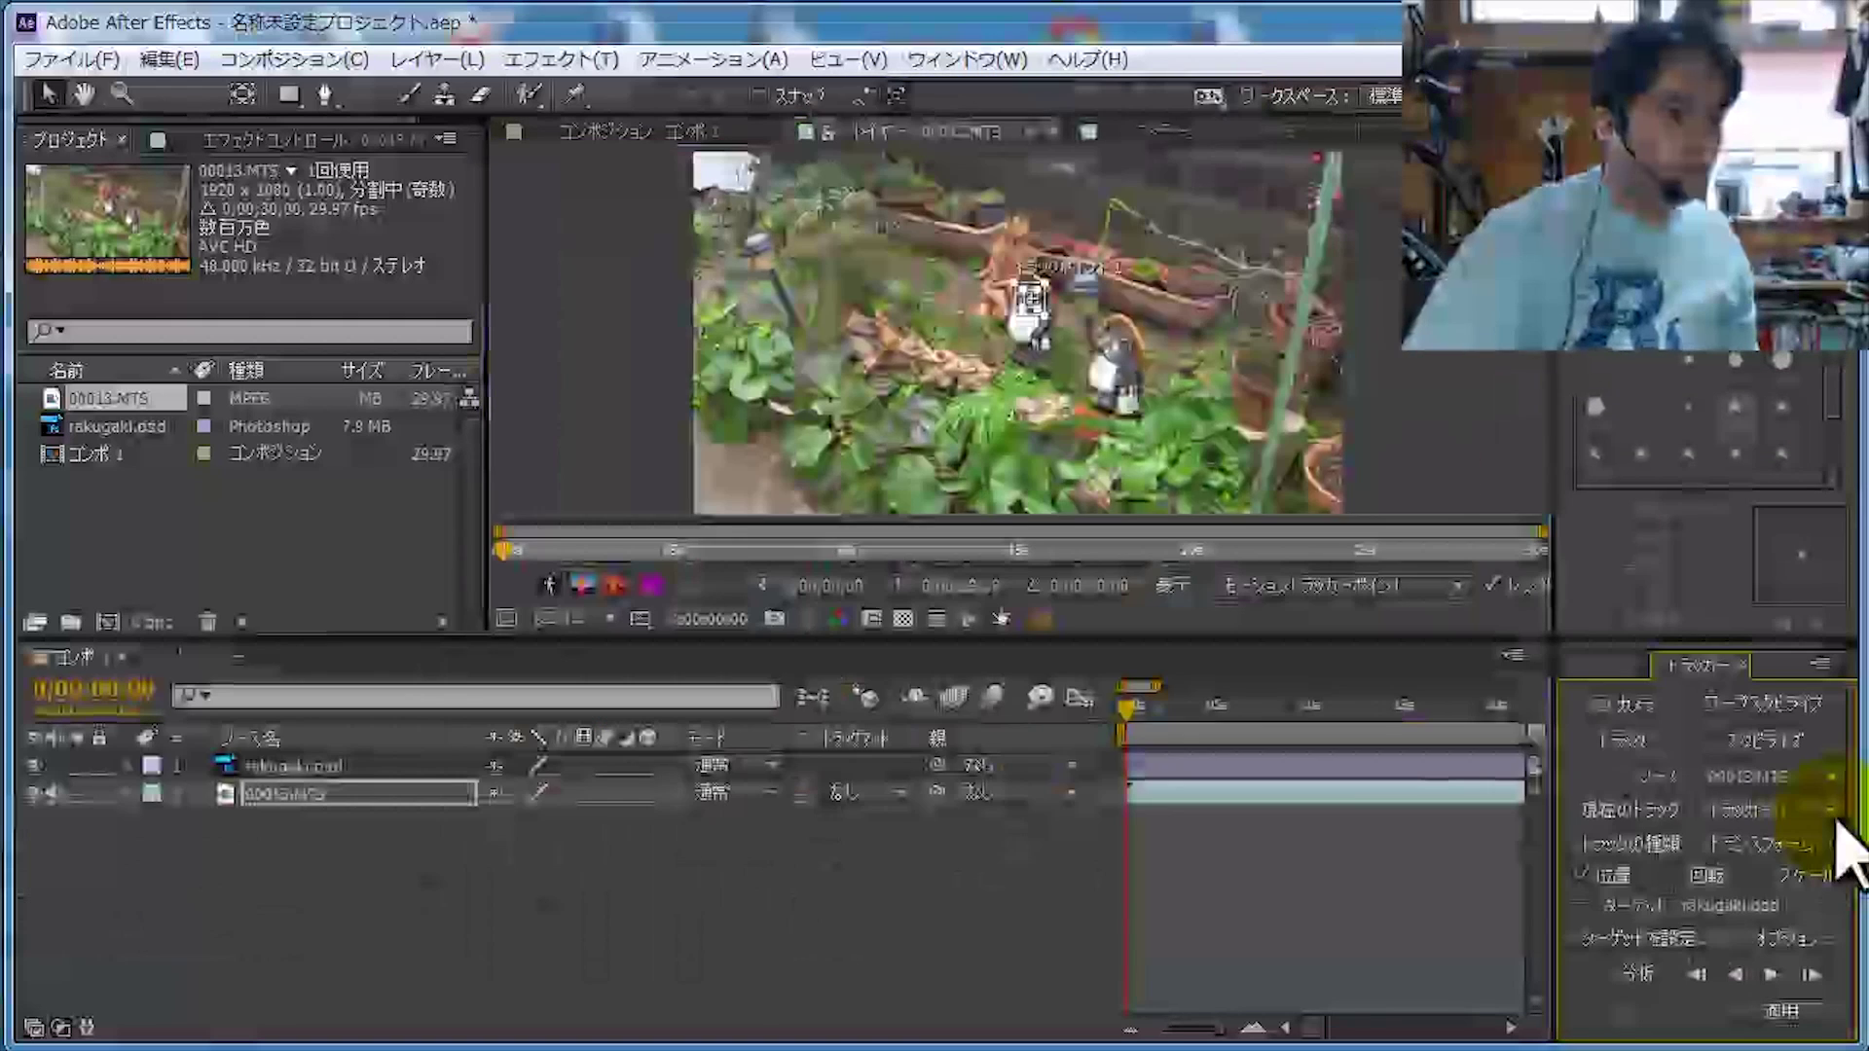
click(1676, 875)
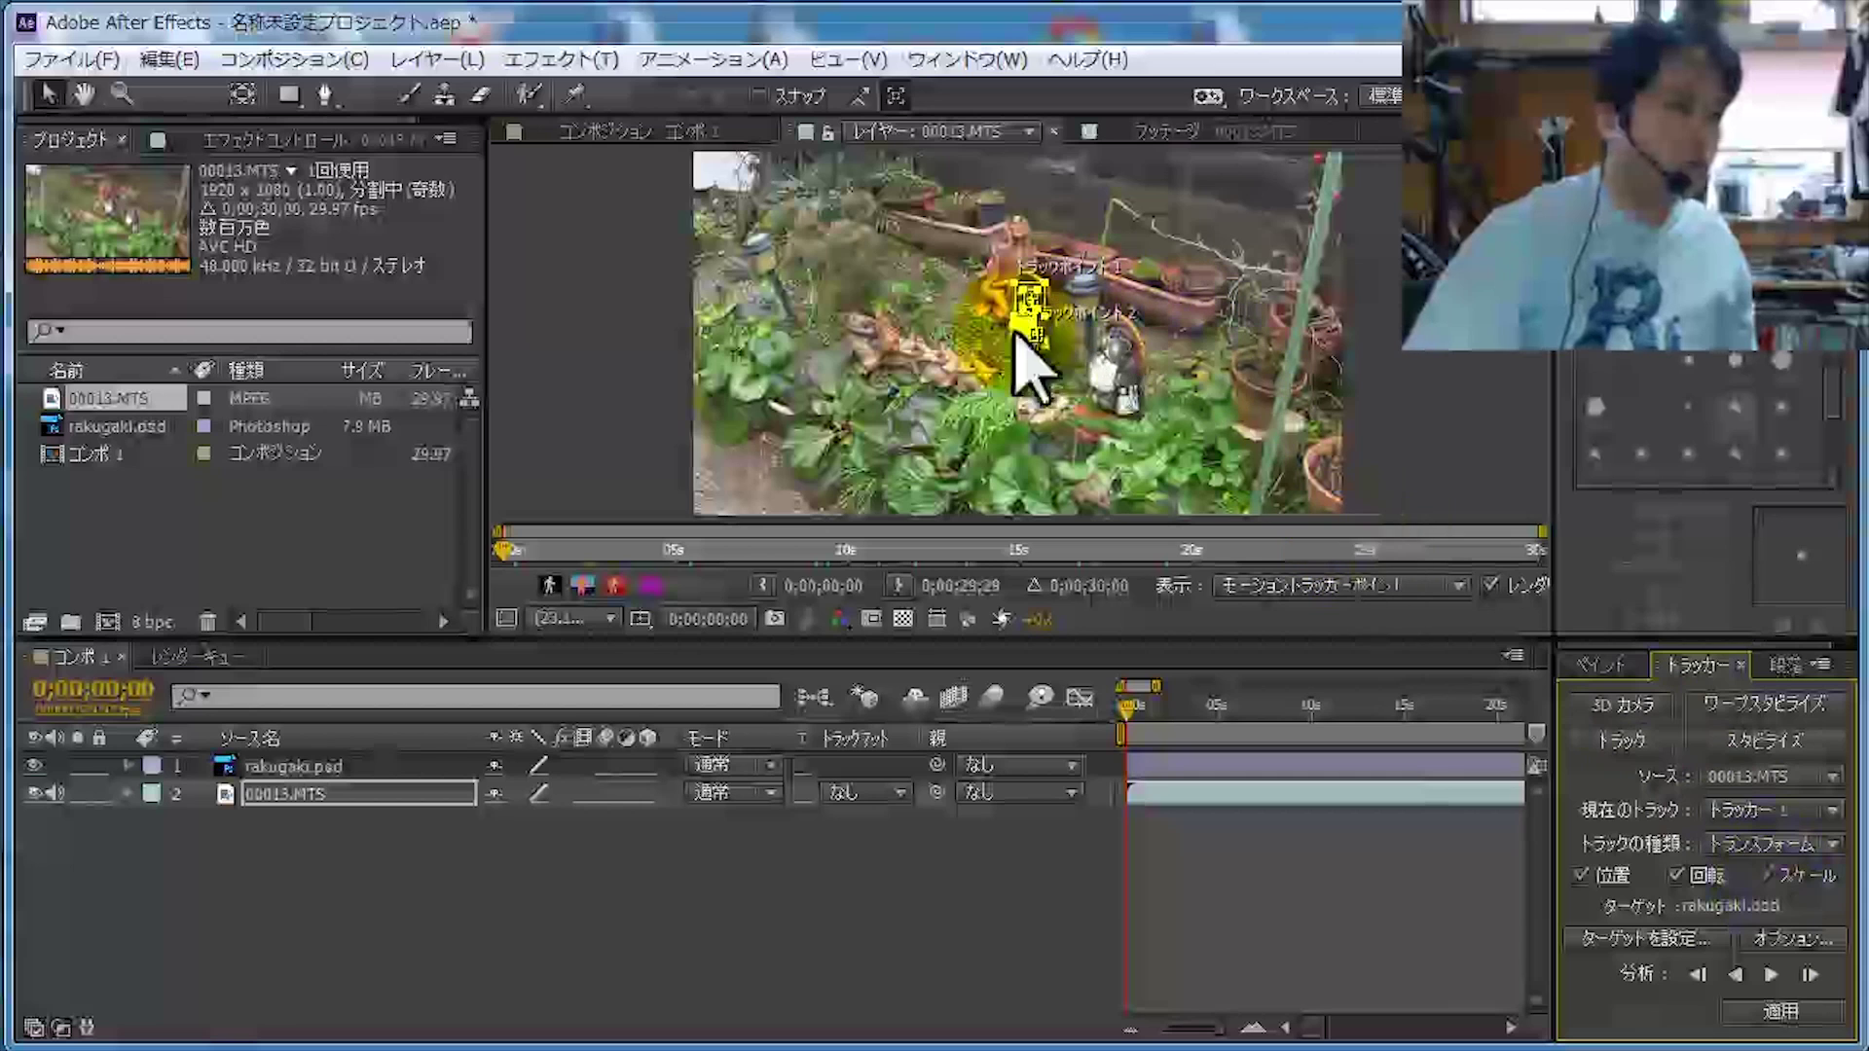
mouse_move(1046, 374)
mouse_down()
mouse_move(1133, 526)
mouse_move(1178, 467)
mouse_up()
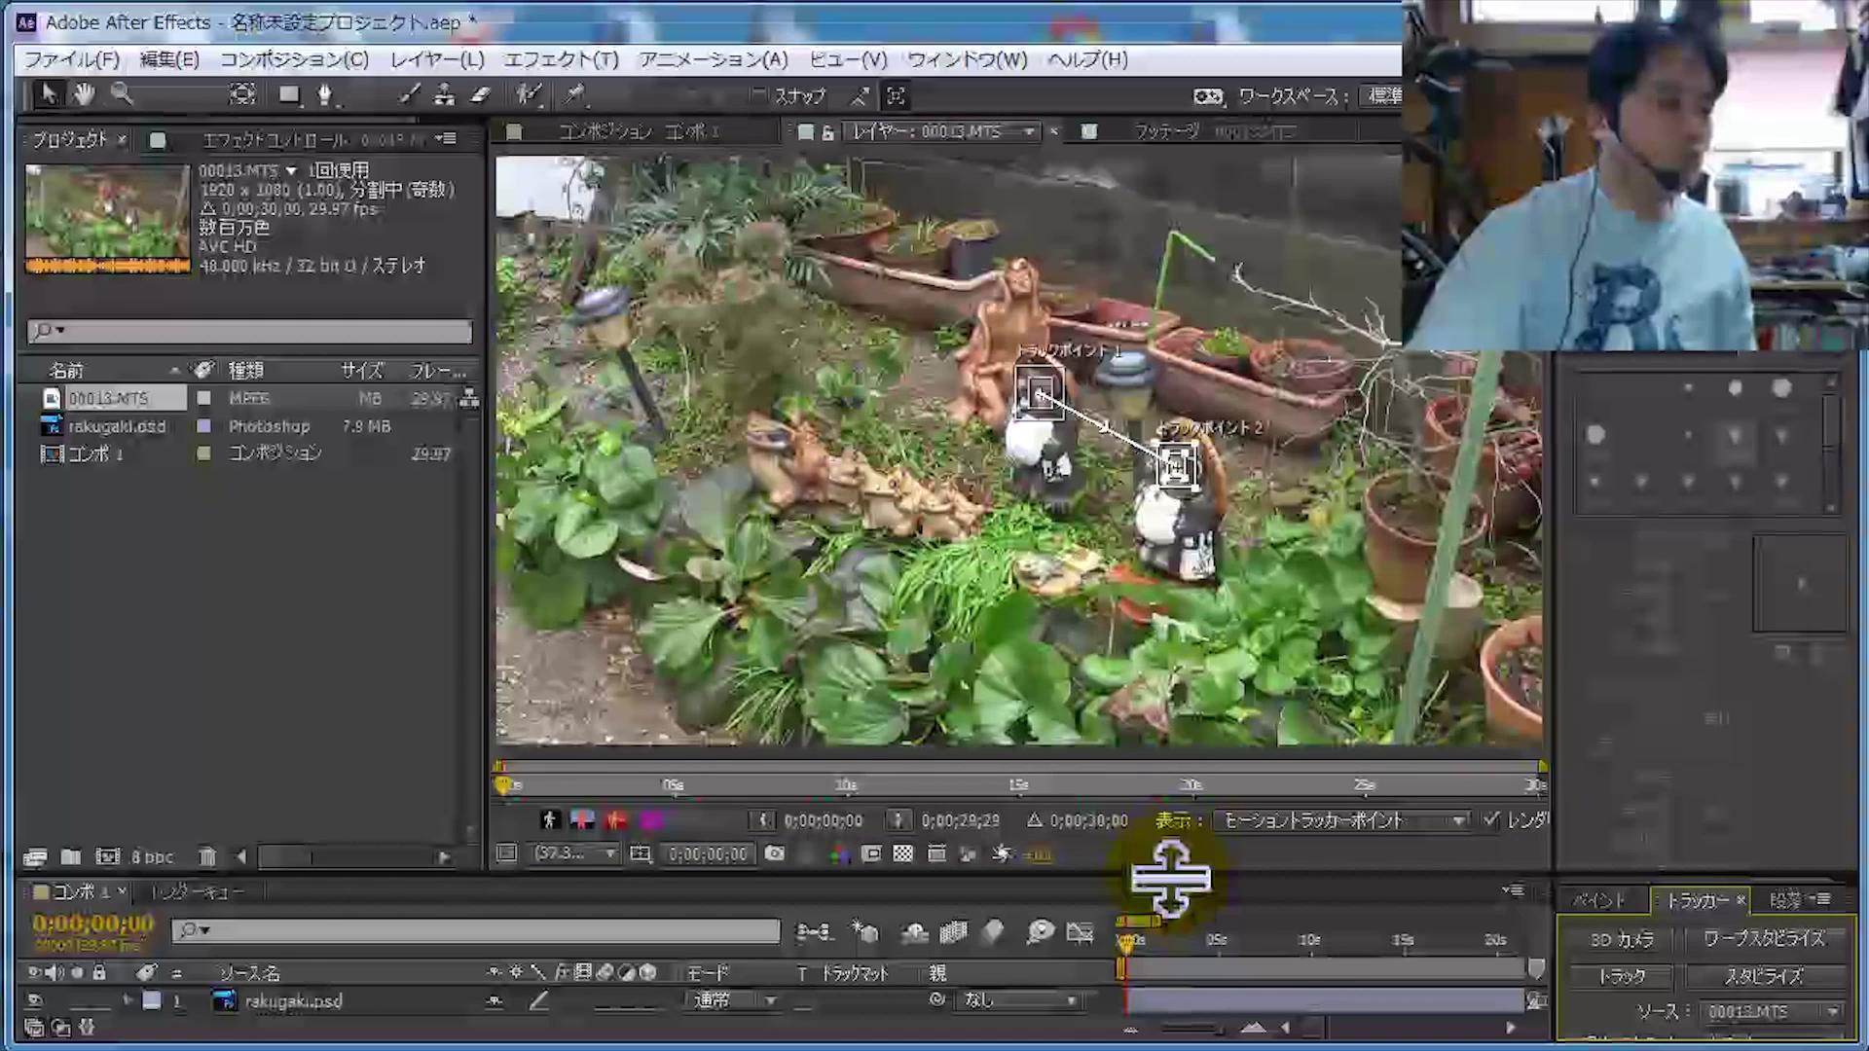
drag(1171, 879, 1171, 605)
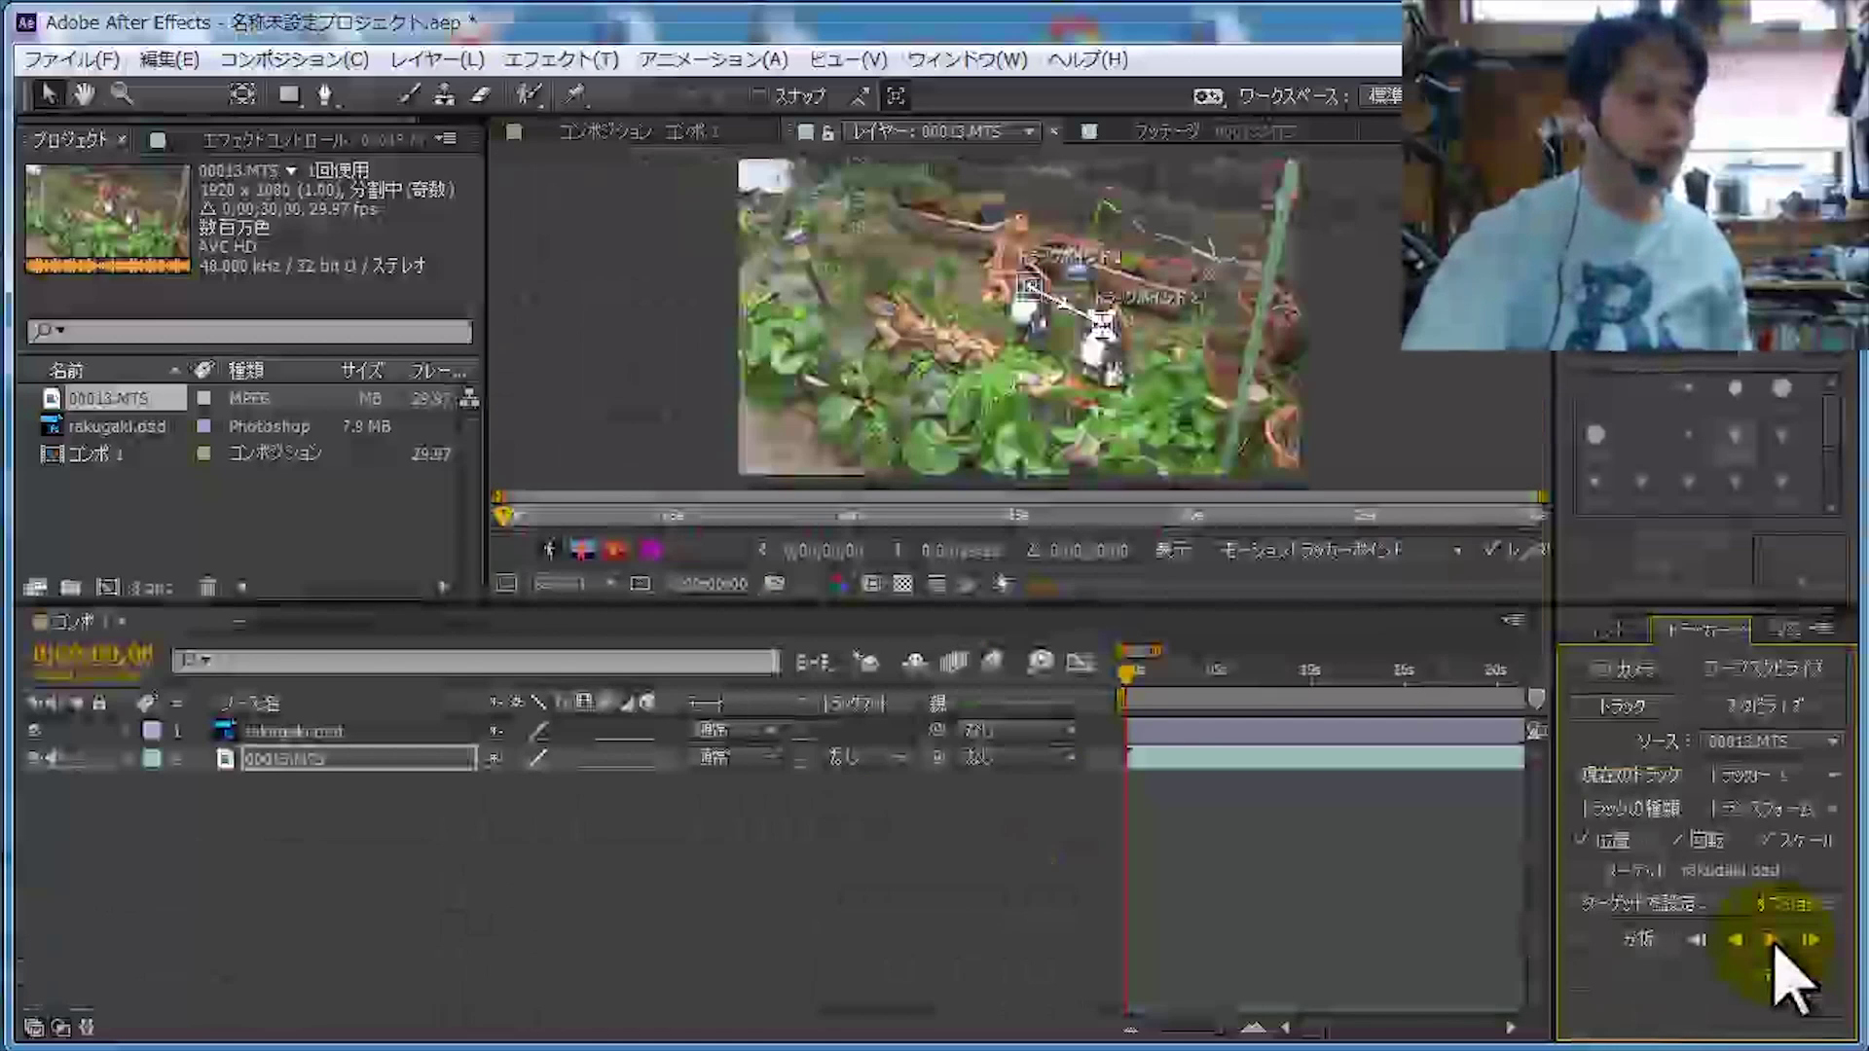
Analyse both points forward, set source 00013.MTS, track トラッカー1, Transform type, then open Edit Target.
click(1771, 941)
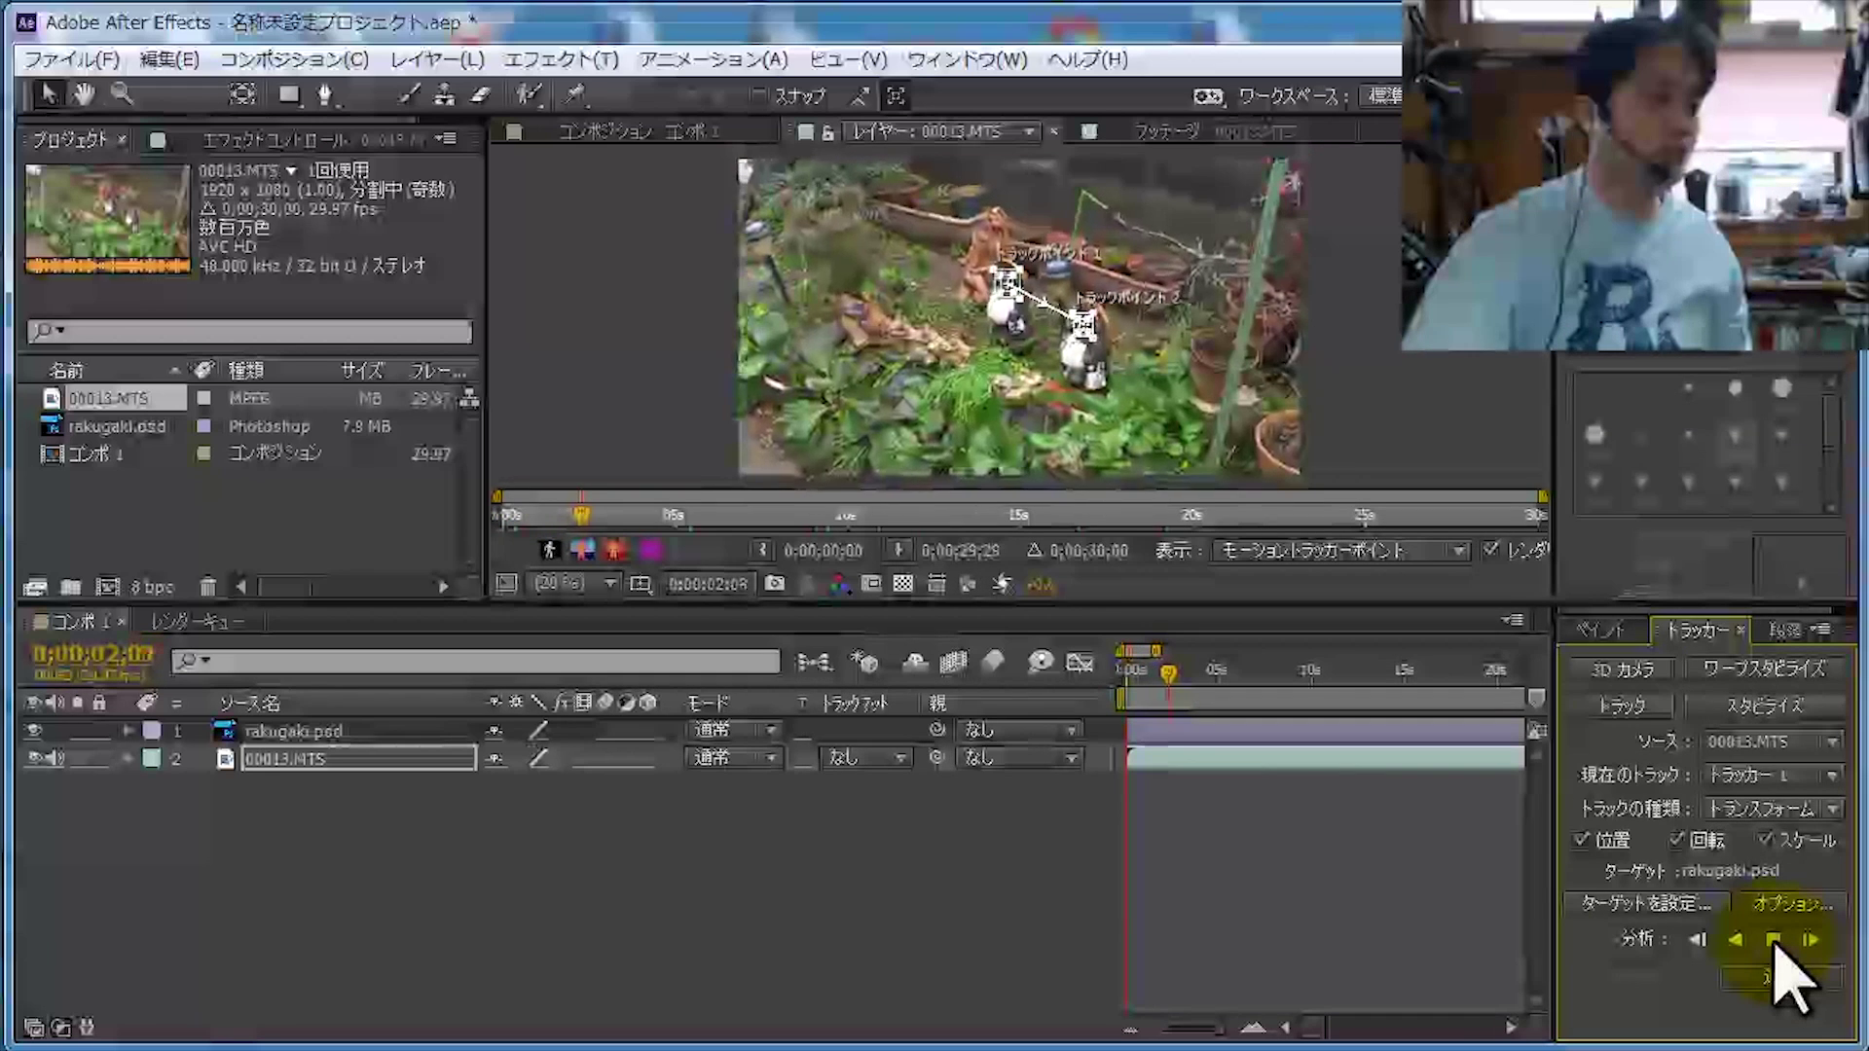
click(1196, 922)
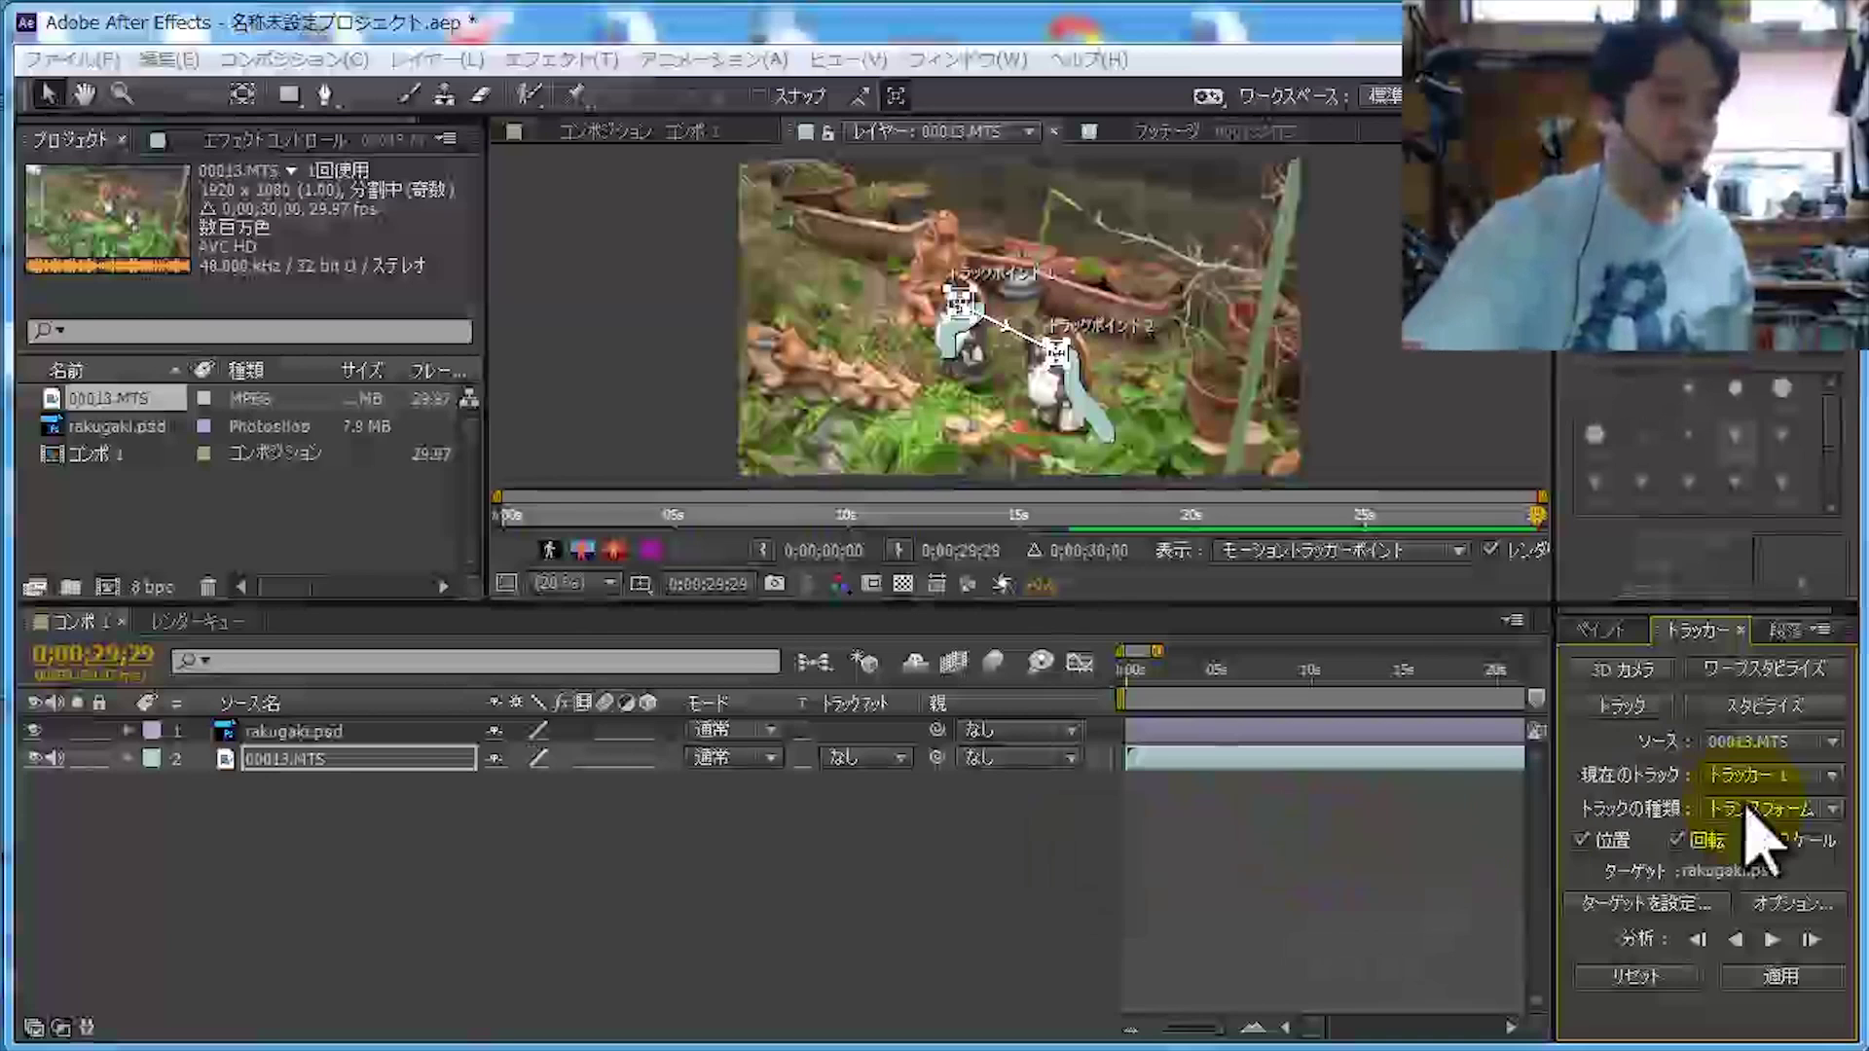
click(1813, 742)
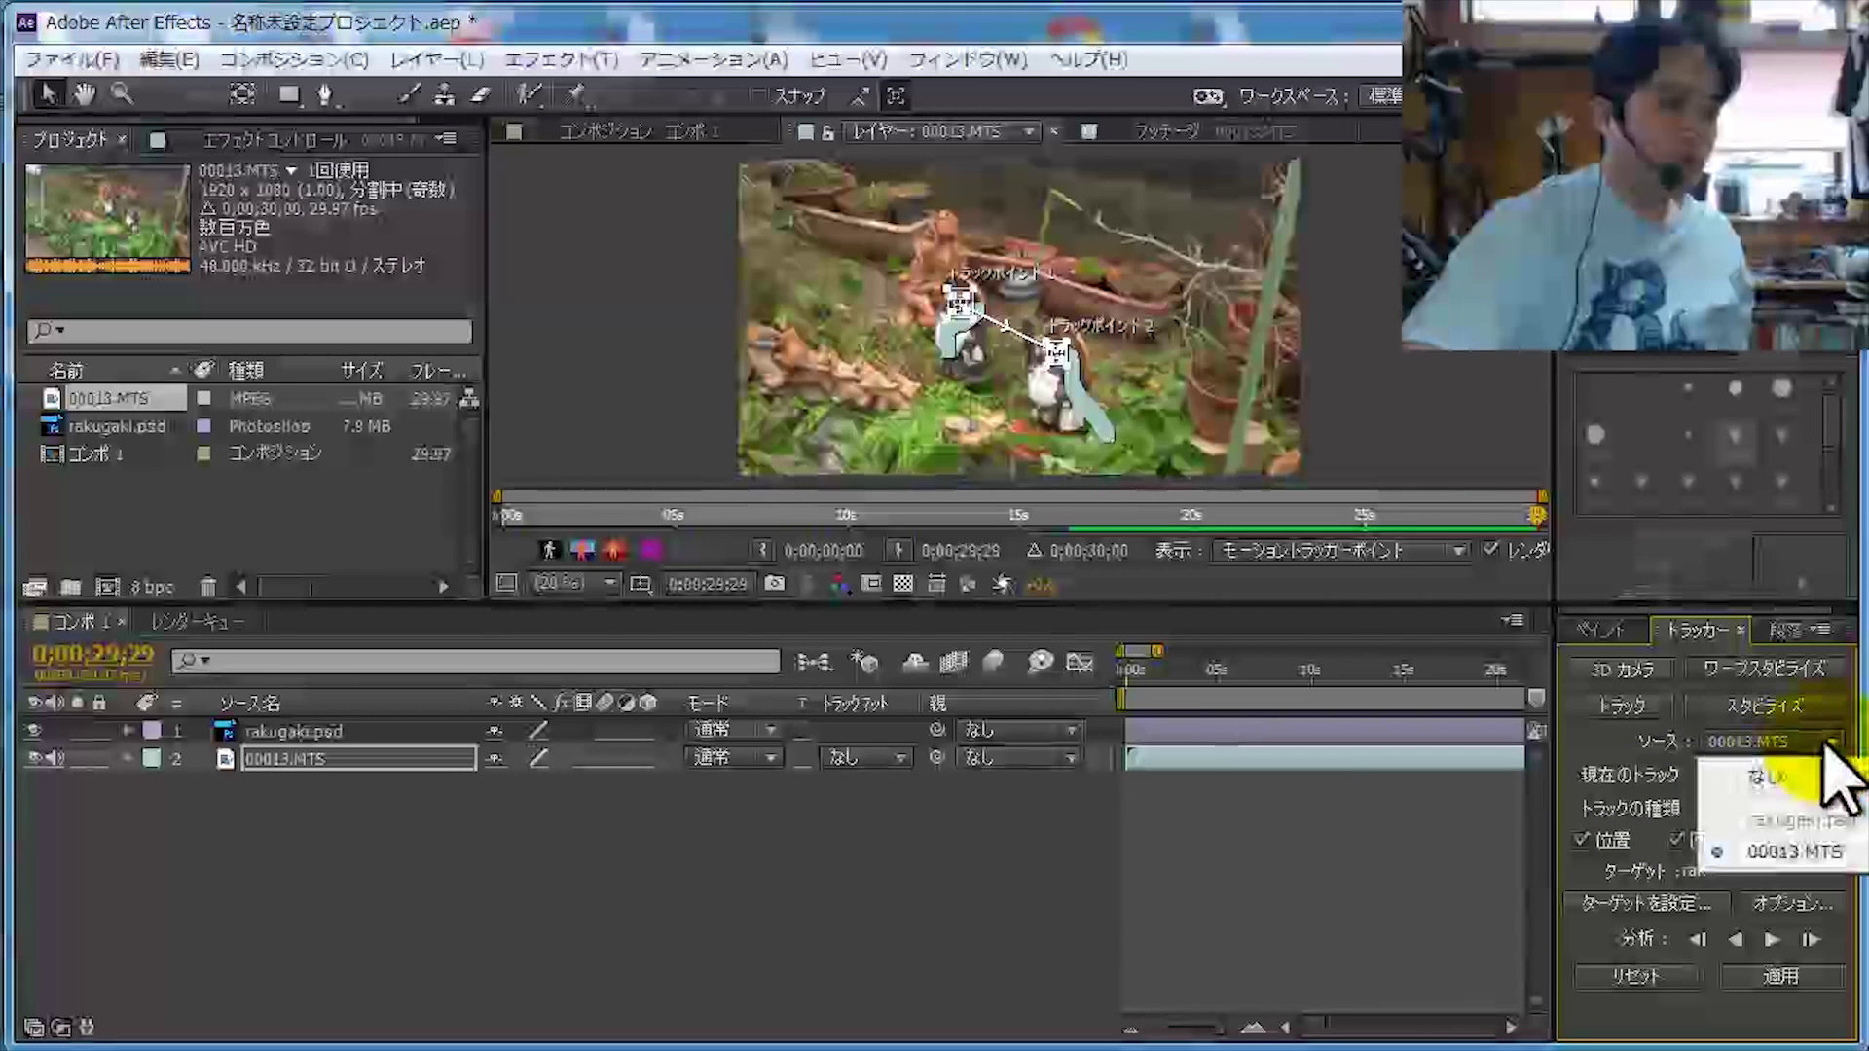
click(1774, 855)
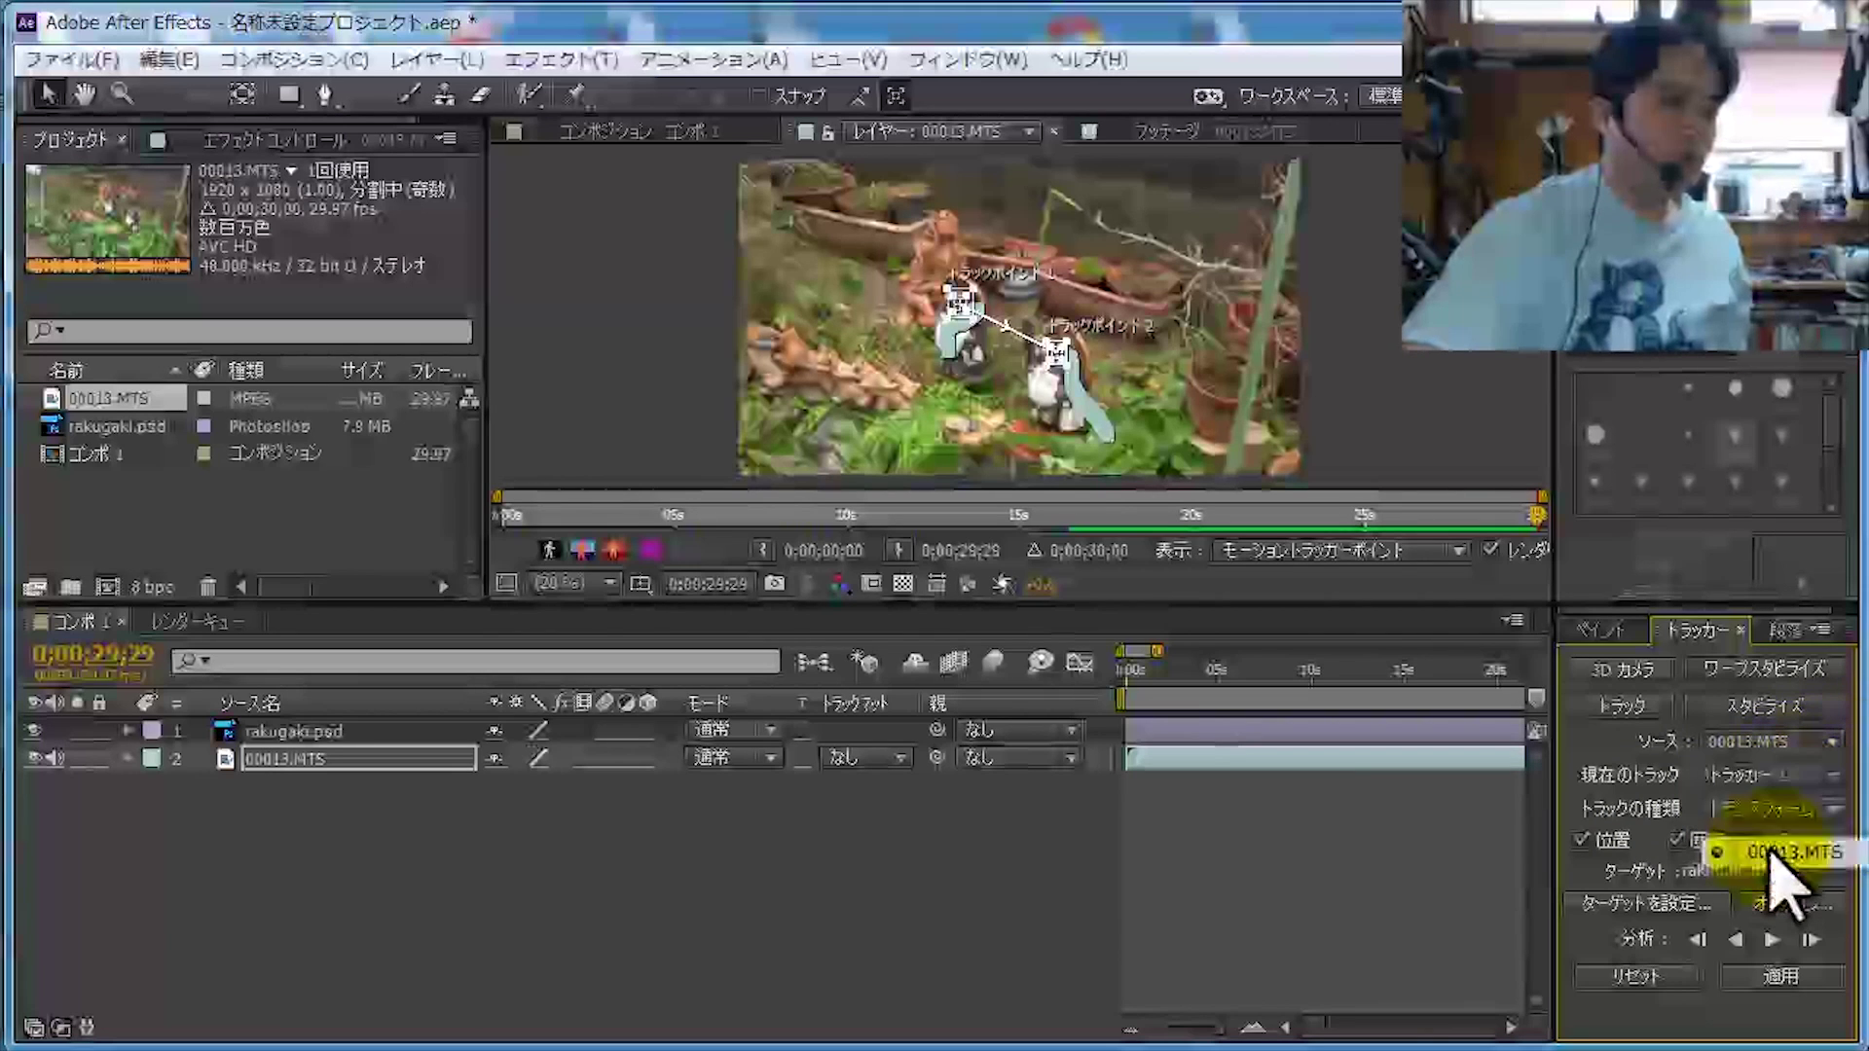
click(1819, 776)
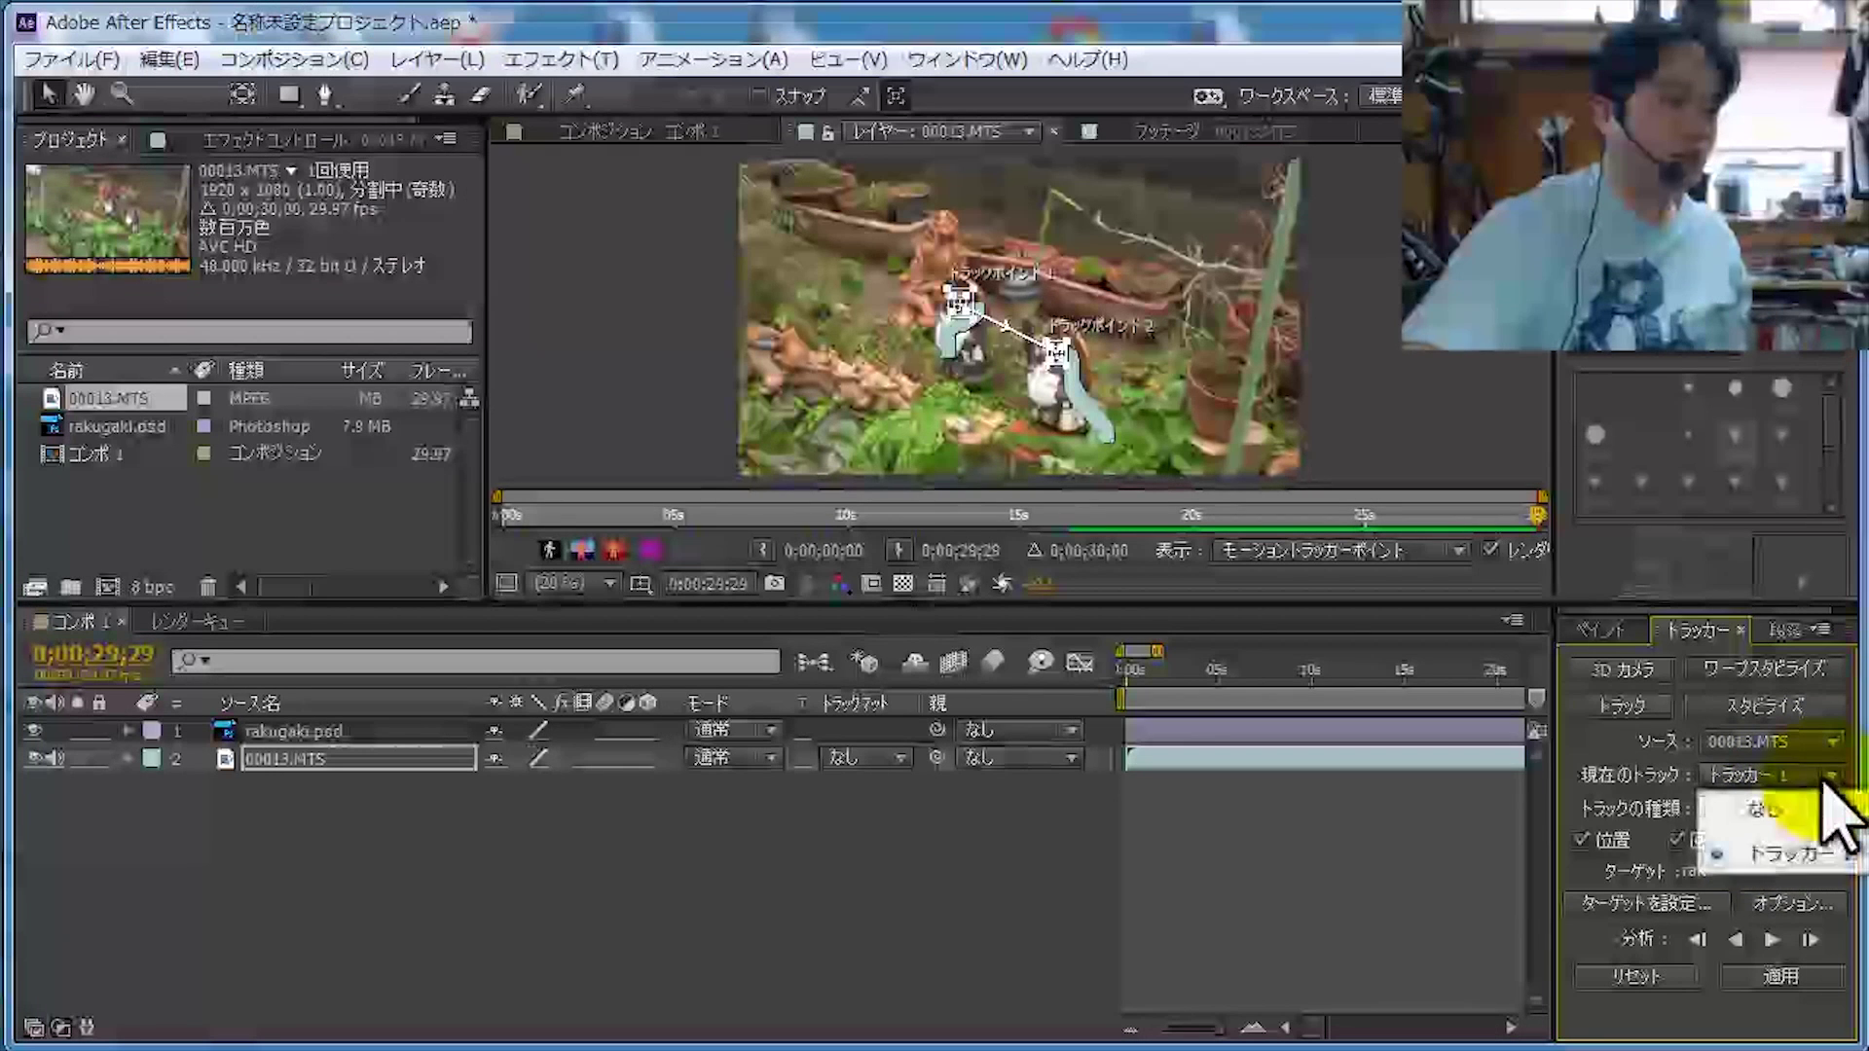
click(1760, 856)
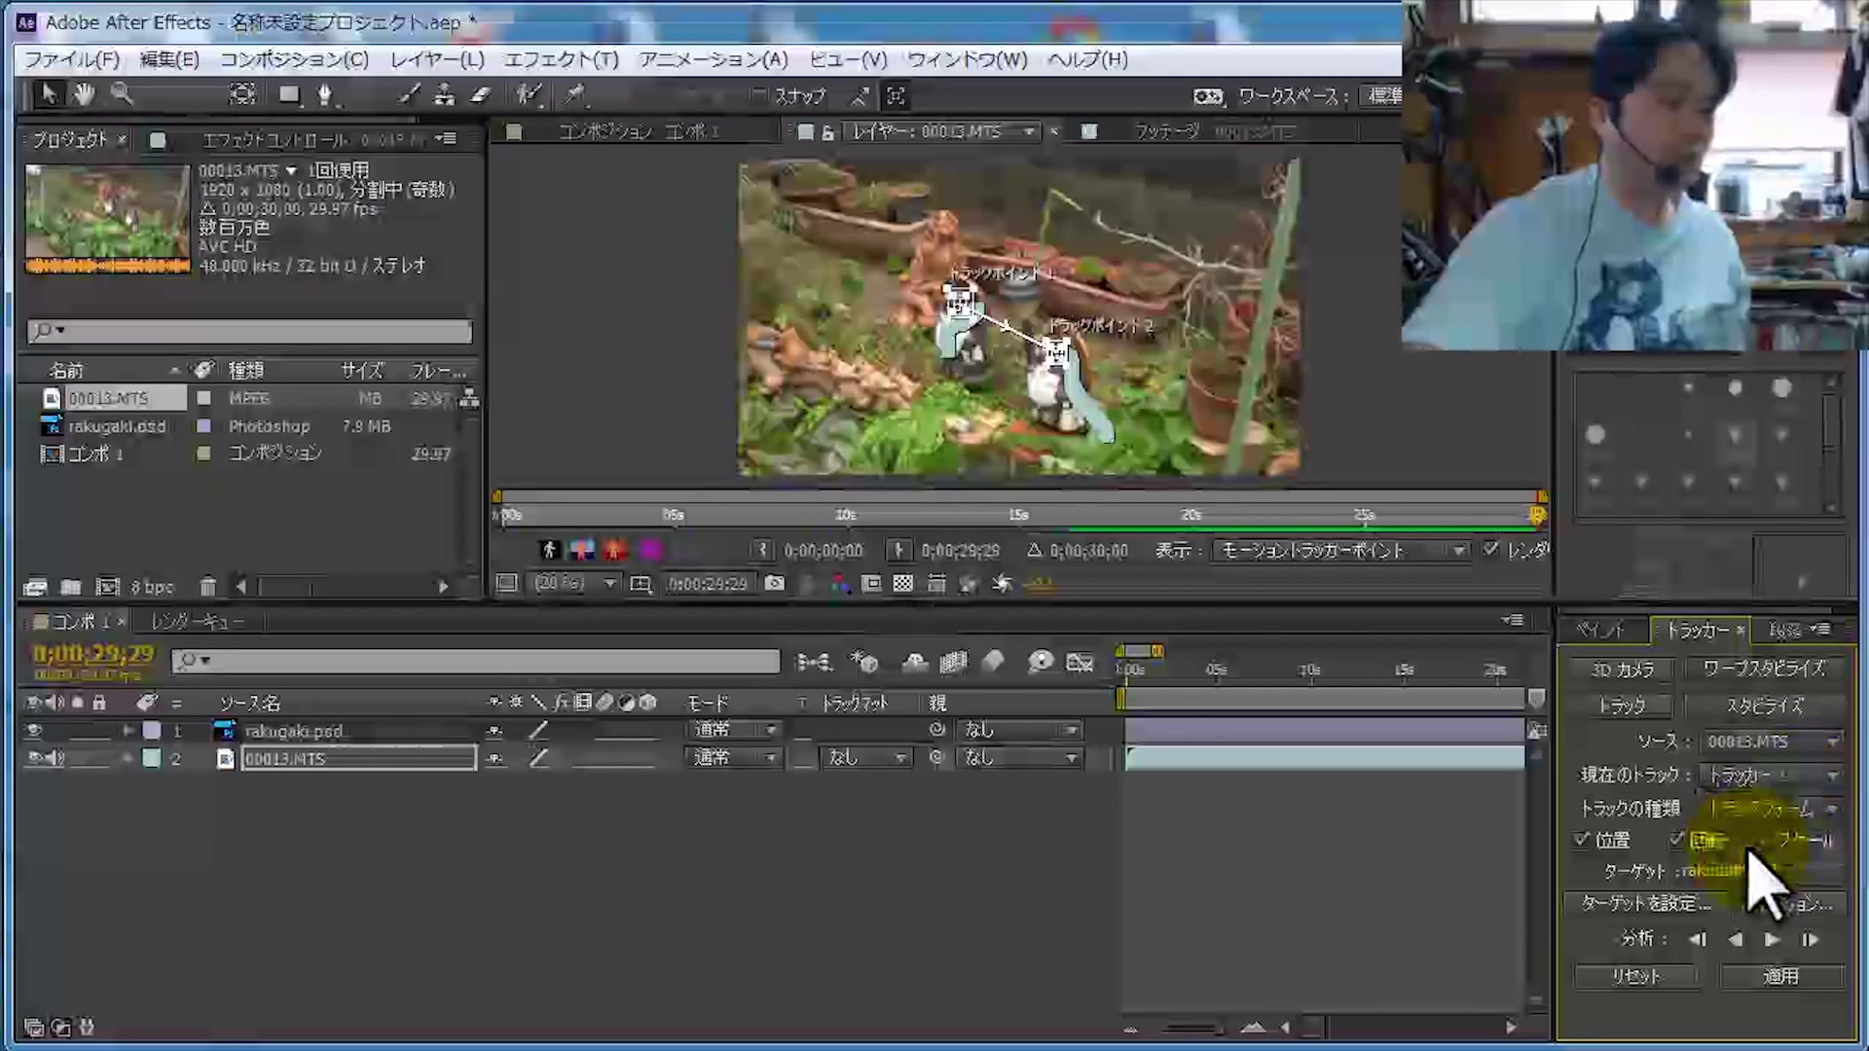
click(1833, 811)
click(1812, 871)
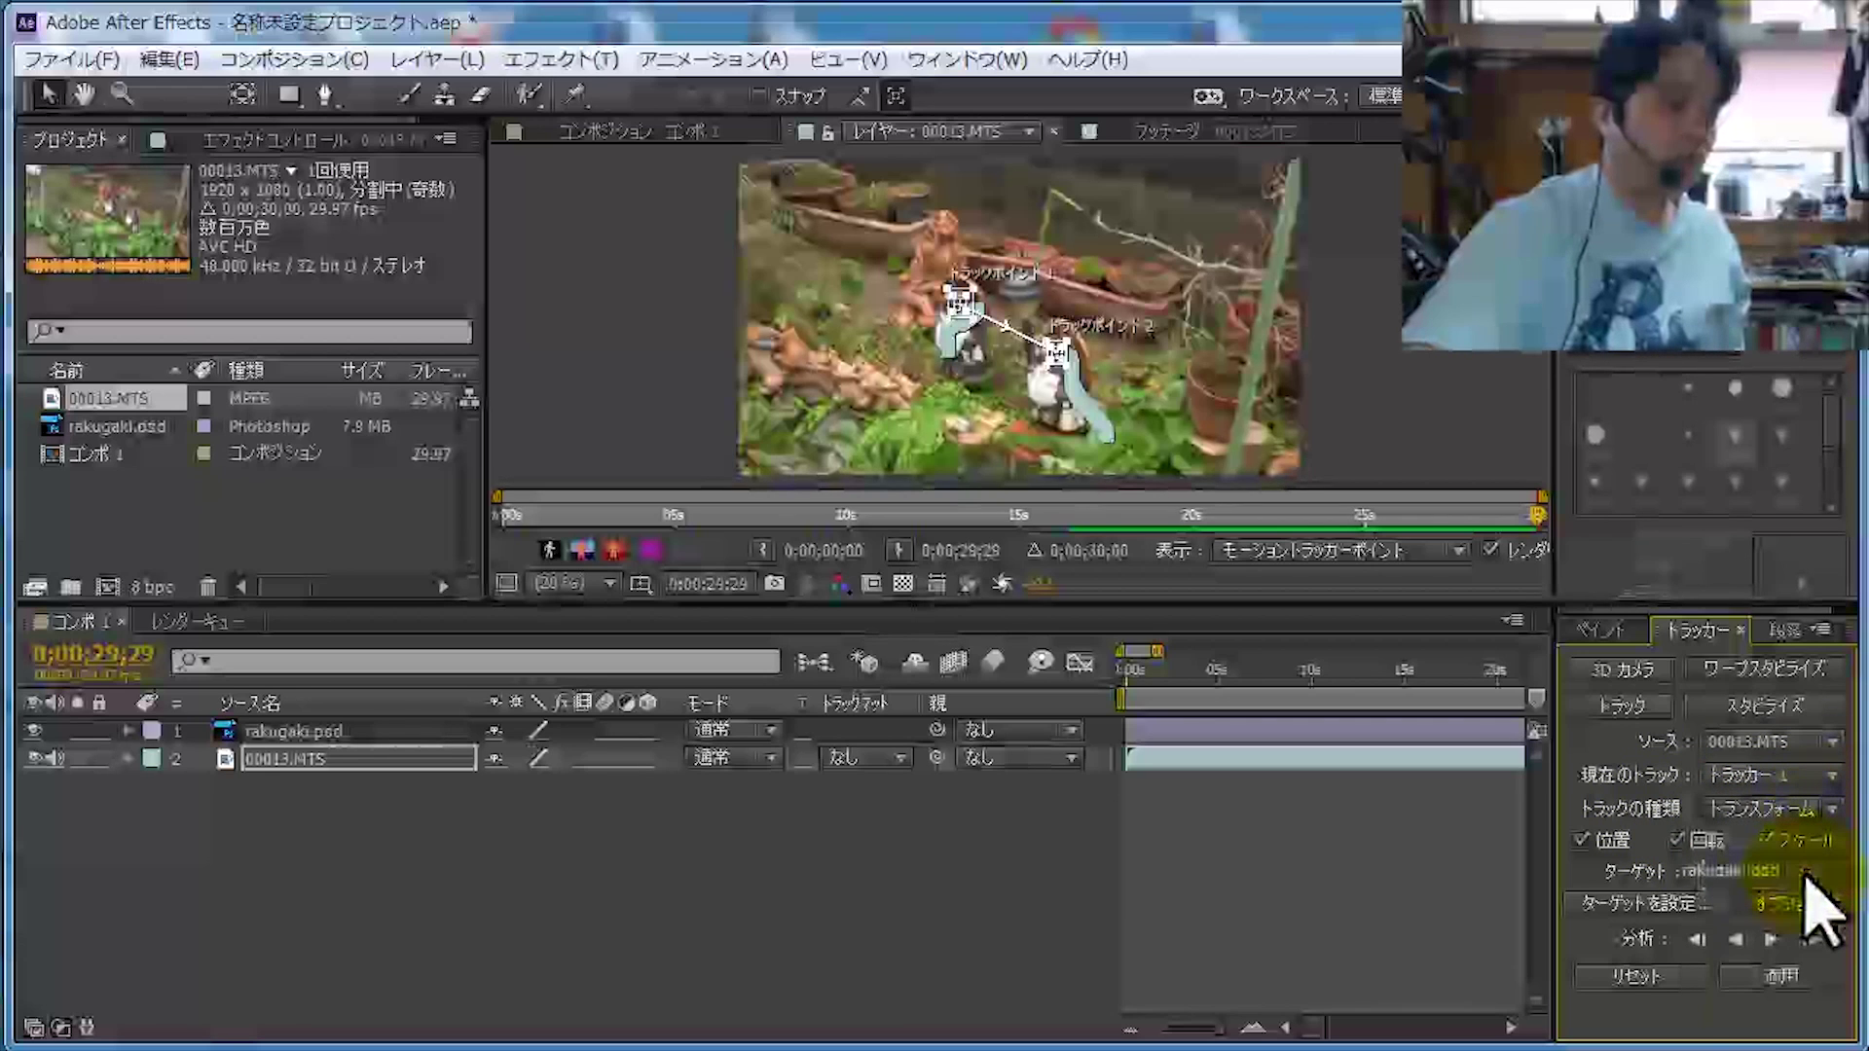
click(1648, 905)
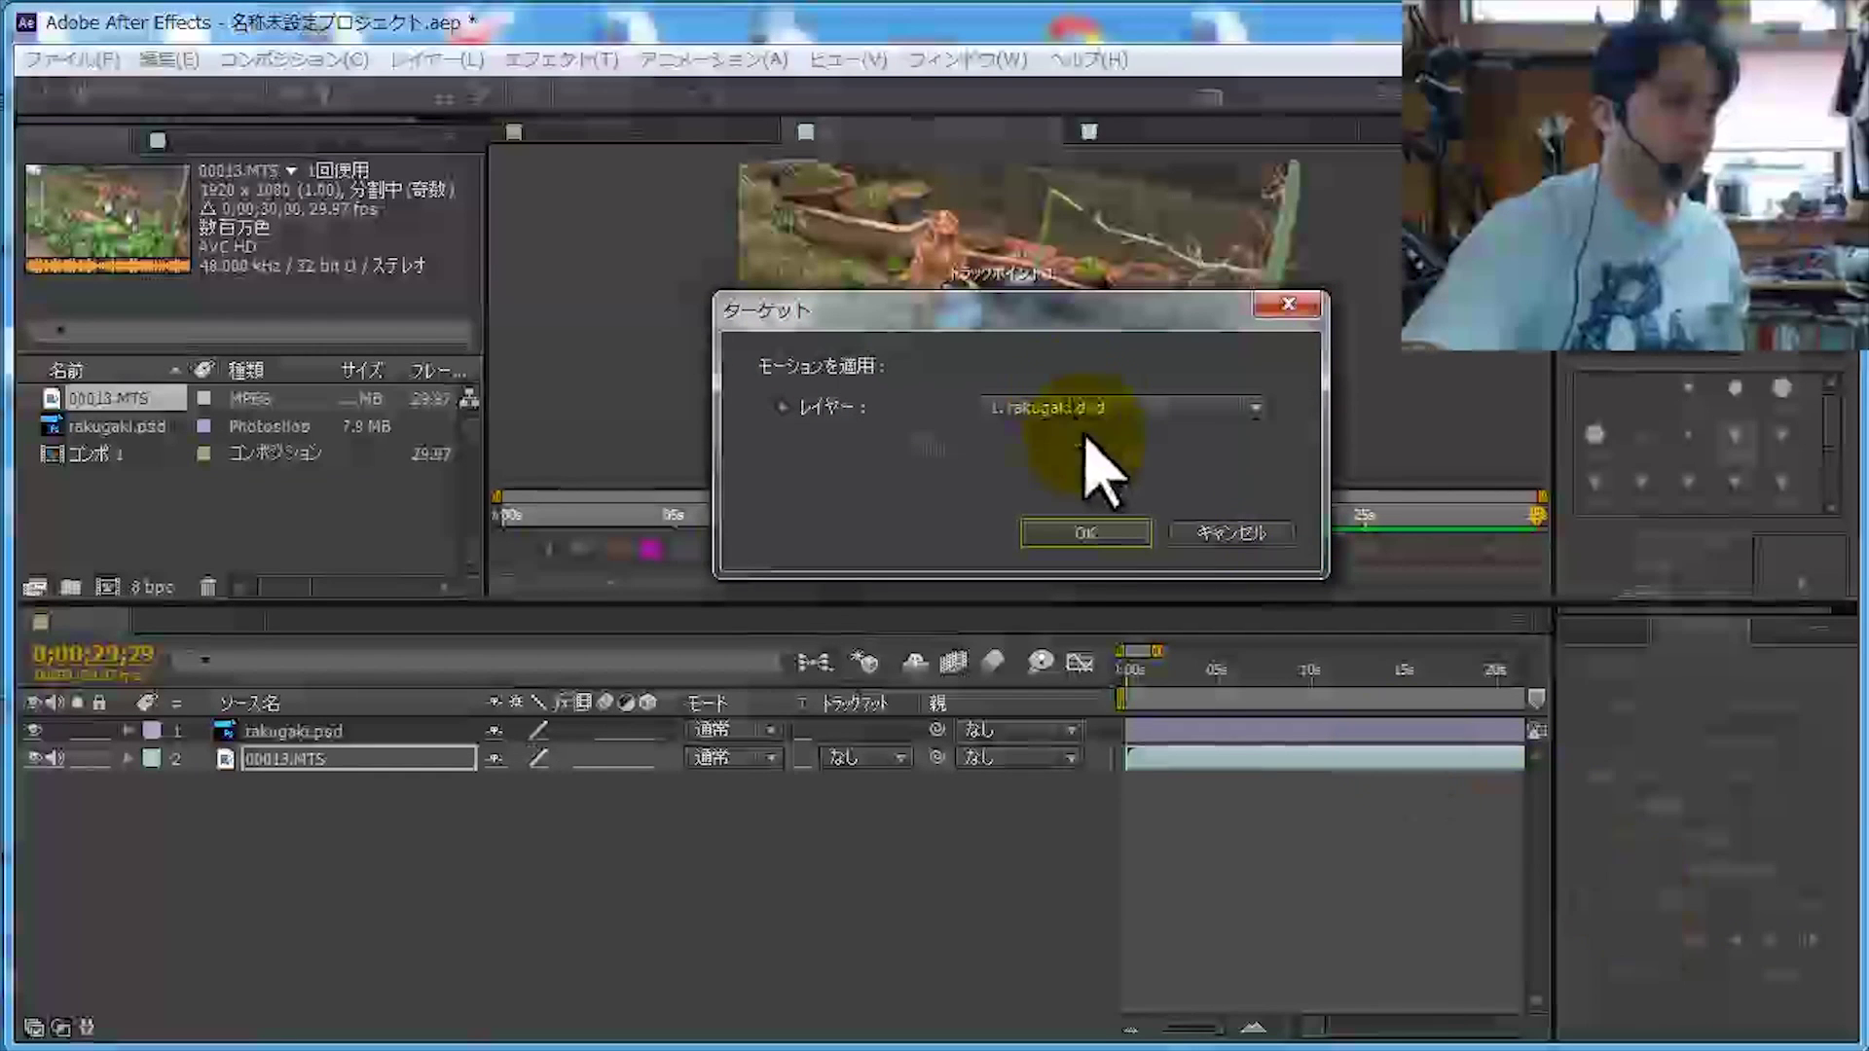
Confirm rakugaki.psd as the target and apply the tracked motion on X and Y.
click(1087, 533)
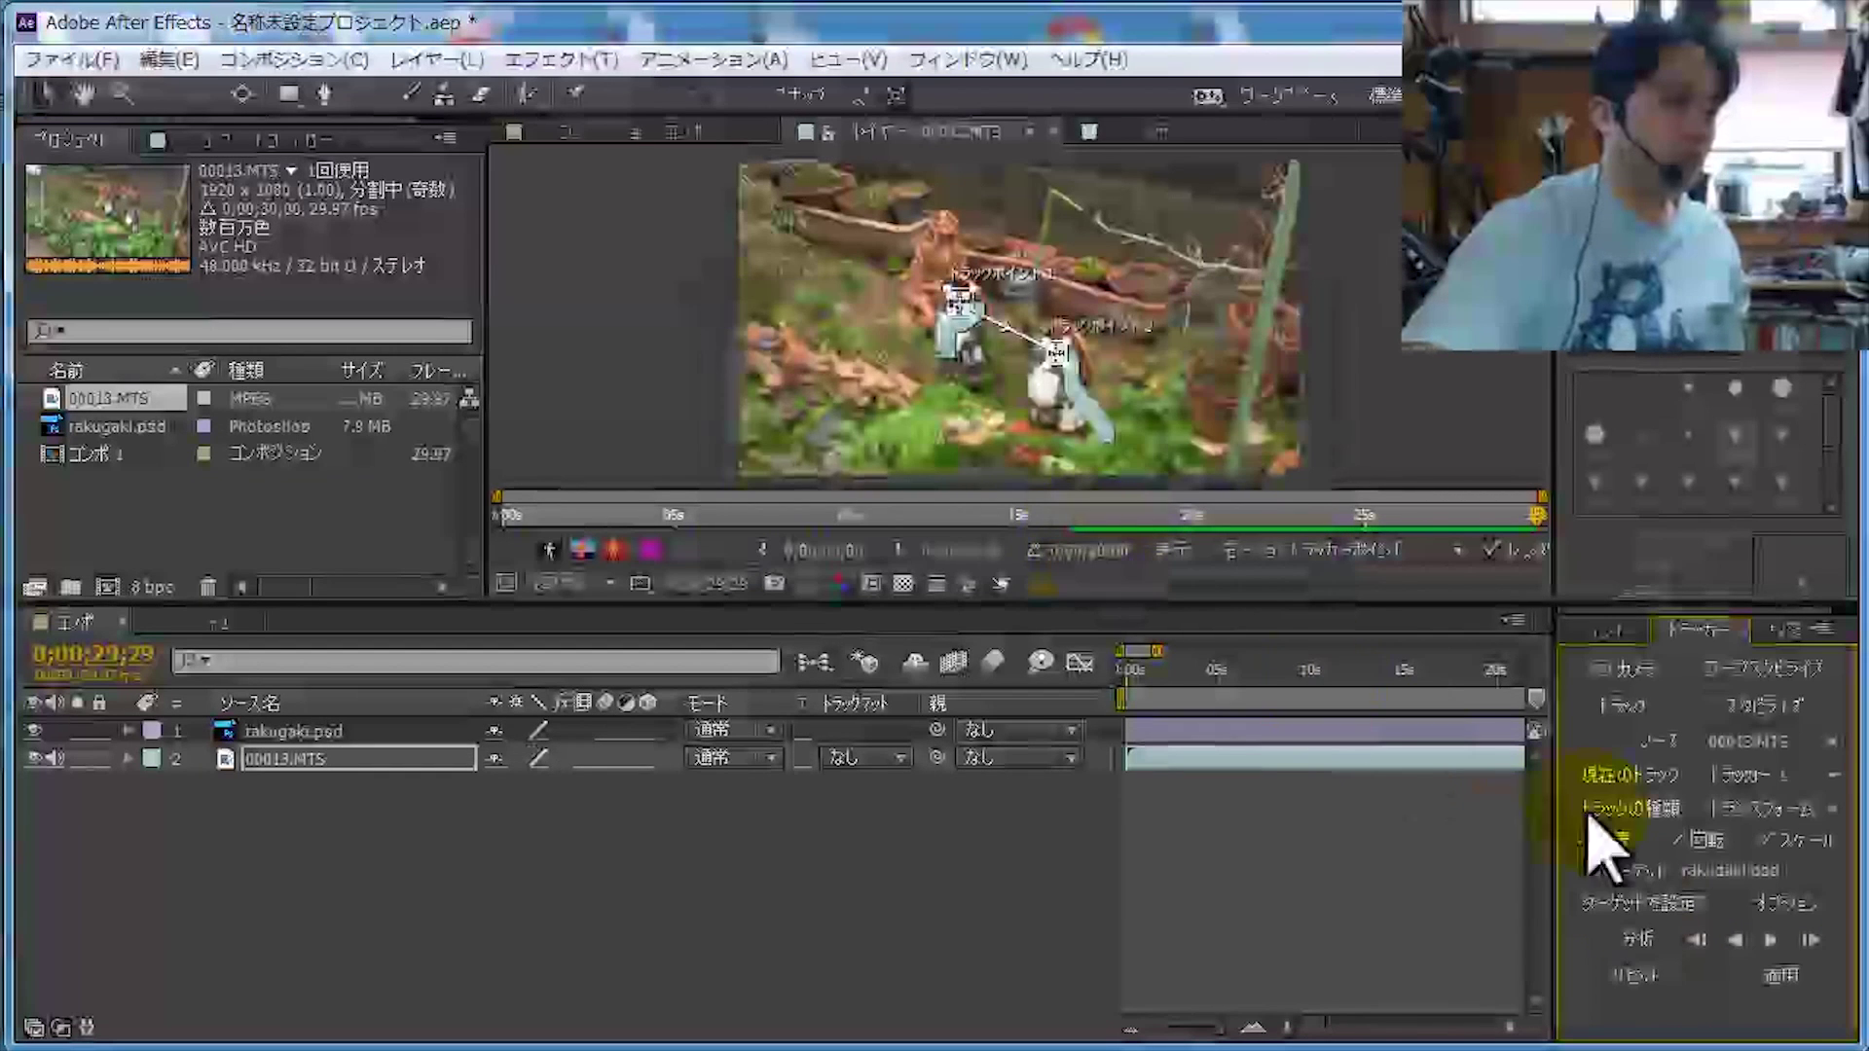
click(1790, 975)
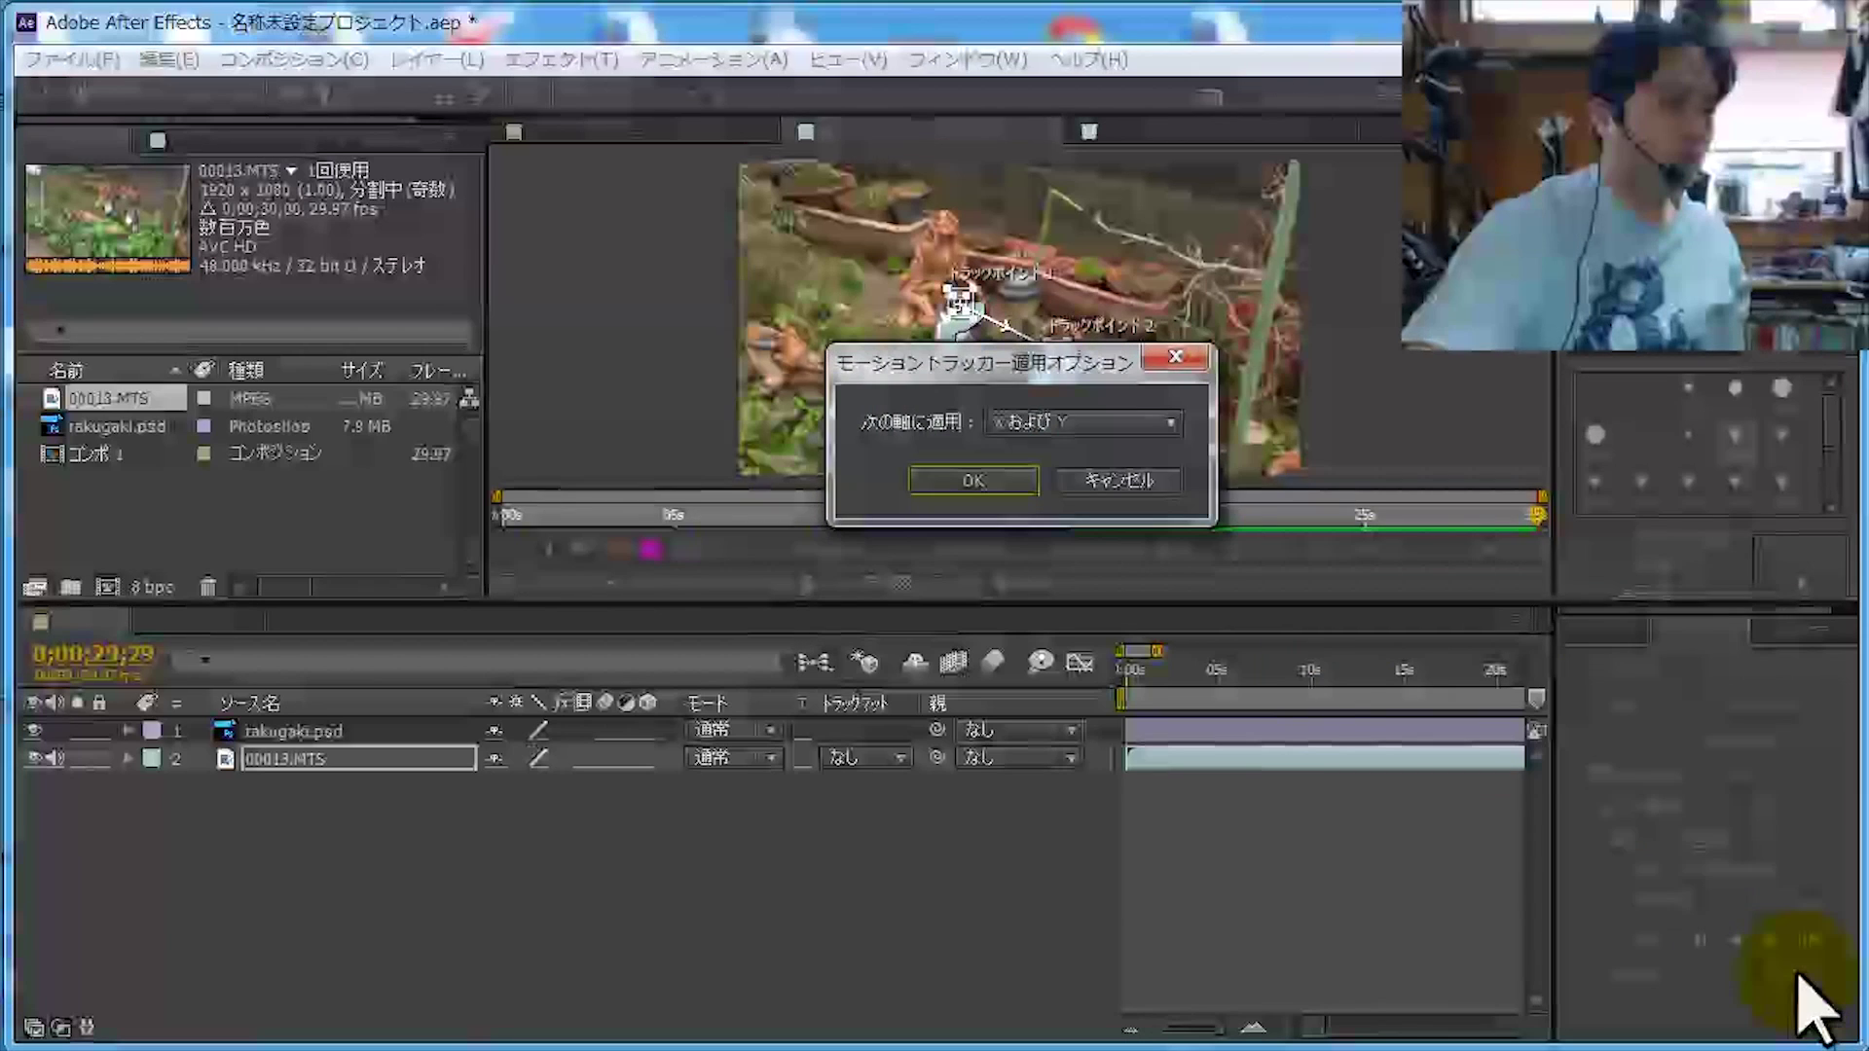
click(1003, 477)
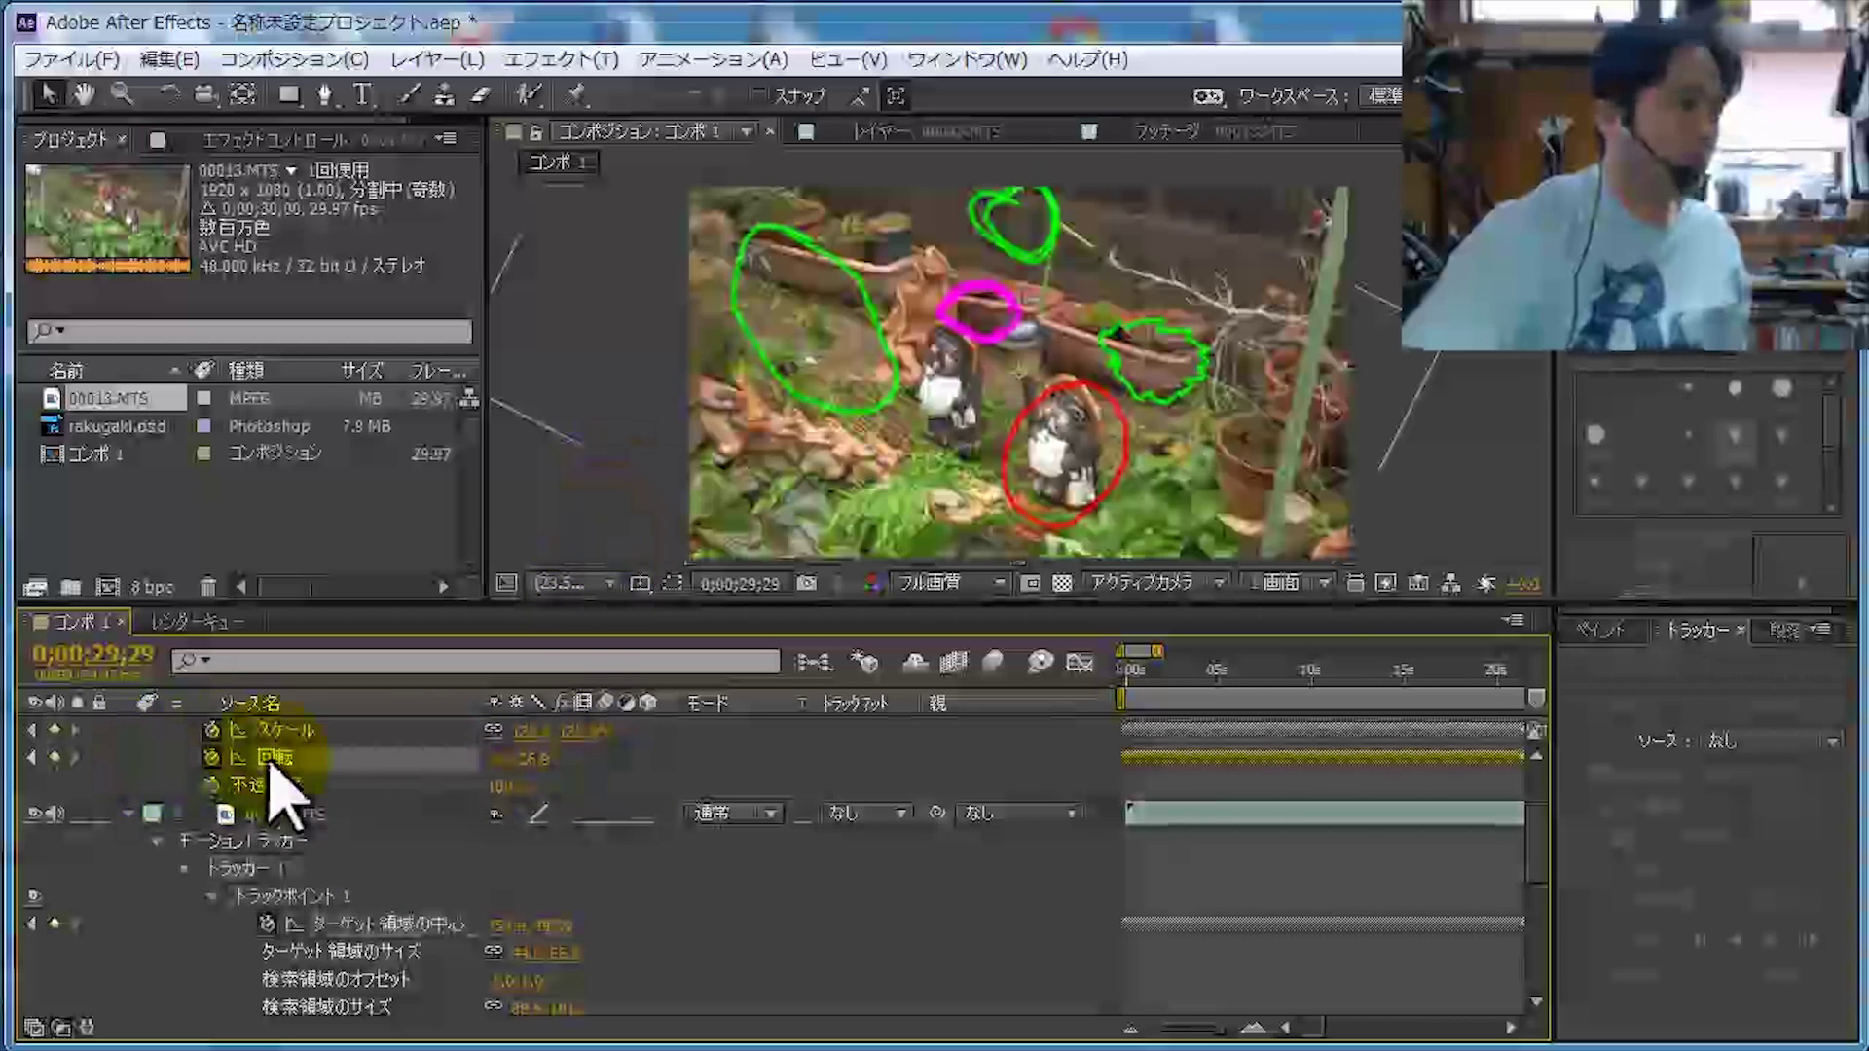
Select all the drawing's rotation keyframes and scrub its scale up to about 132%.
click(355, 817)
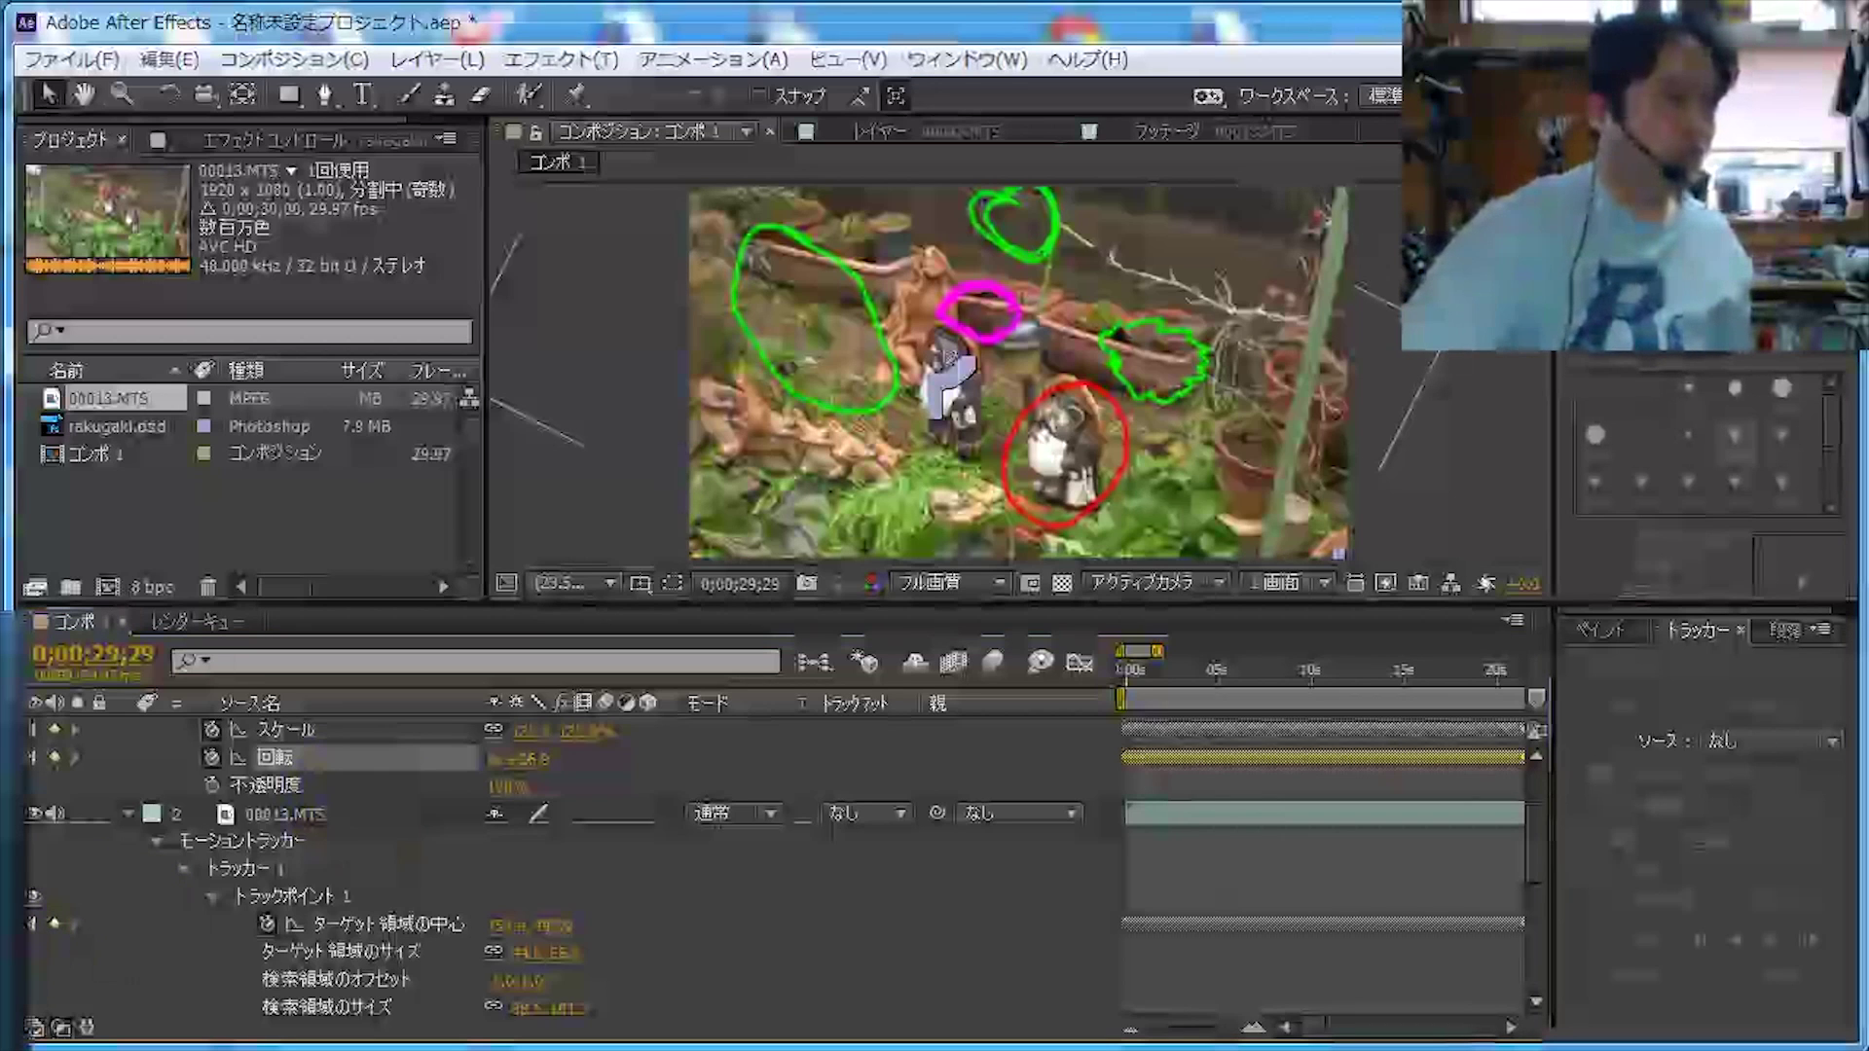
drag(584, 730, 603, 730)
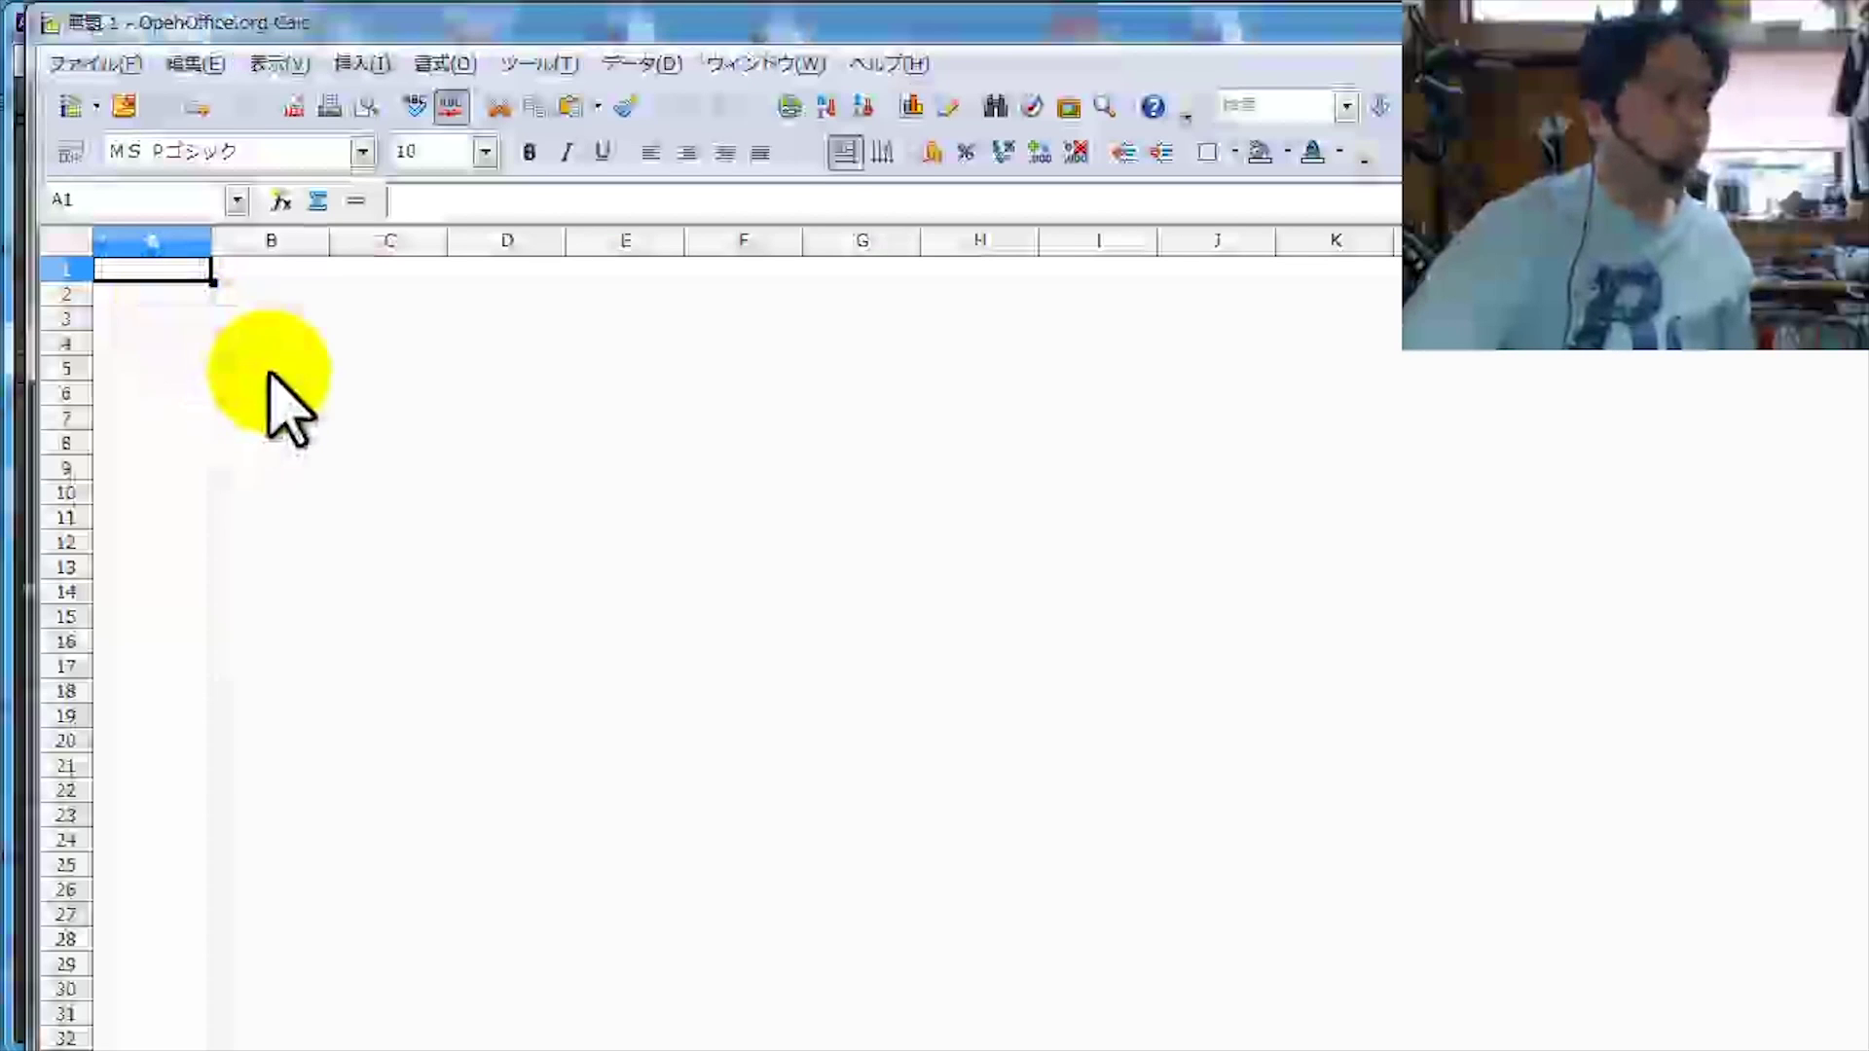
Paste the copied rotation keyframe data into the sheet at cell A1.
right_click(142, 274)
click(243, 597)
click(389, 428)
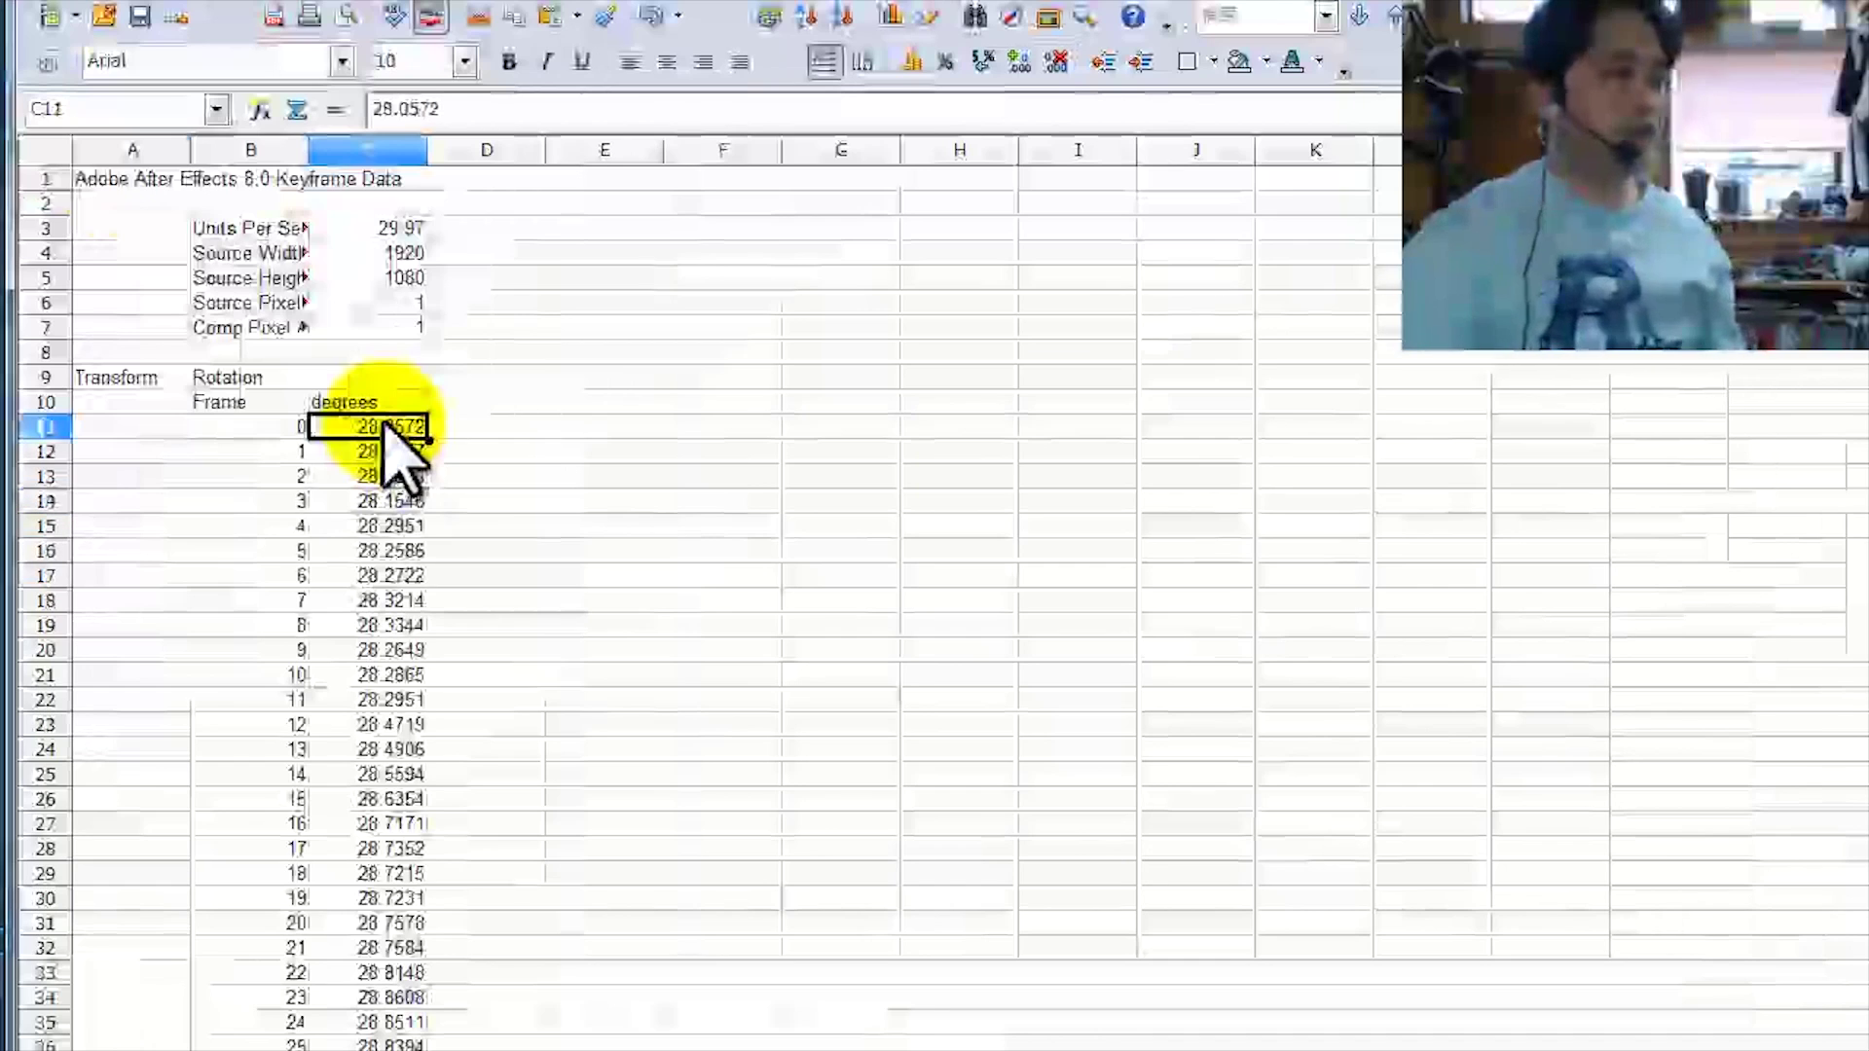
Enter the offset formula =C11-28.0572 in cell D11.
click(492, 426)
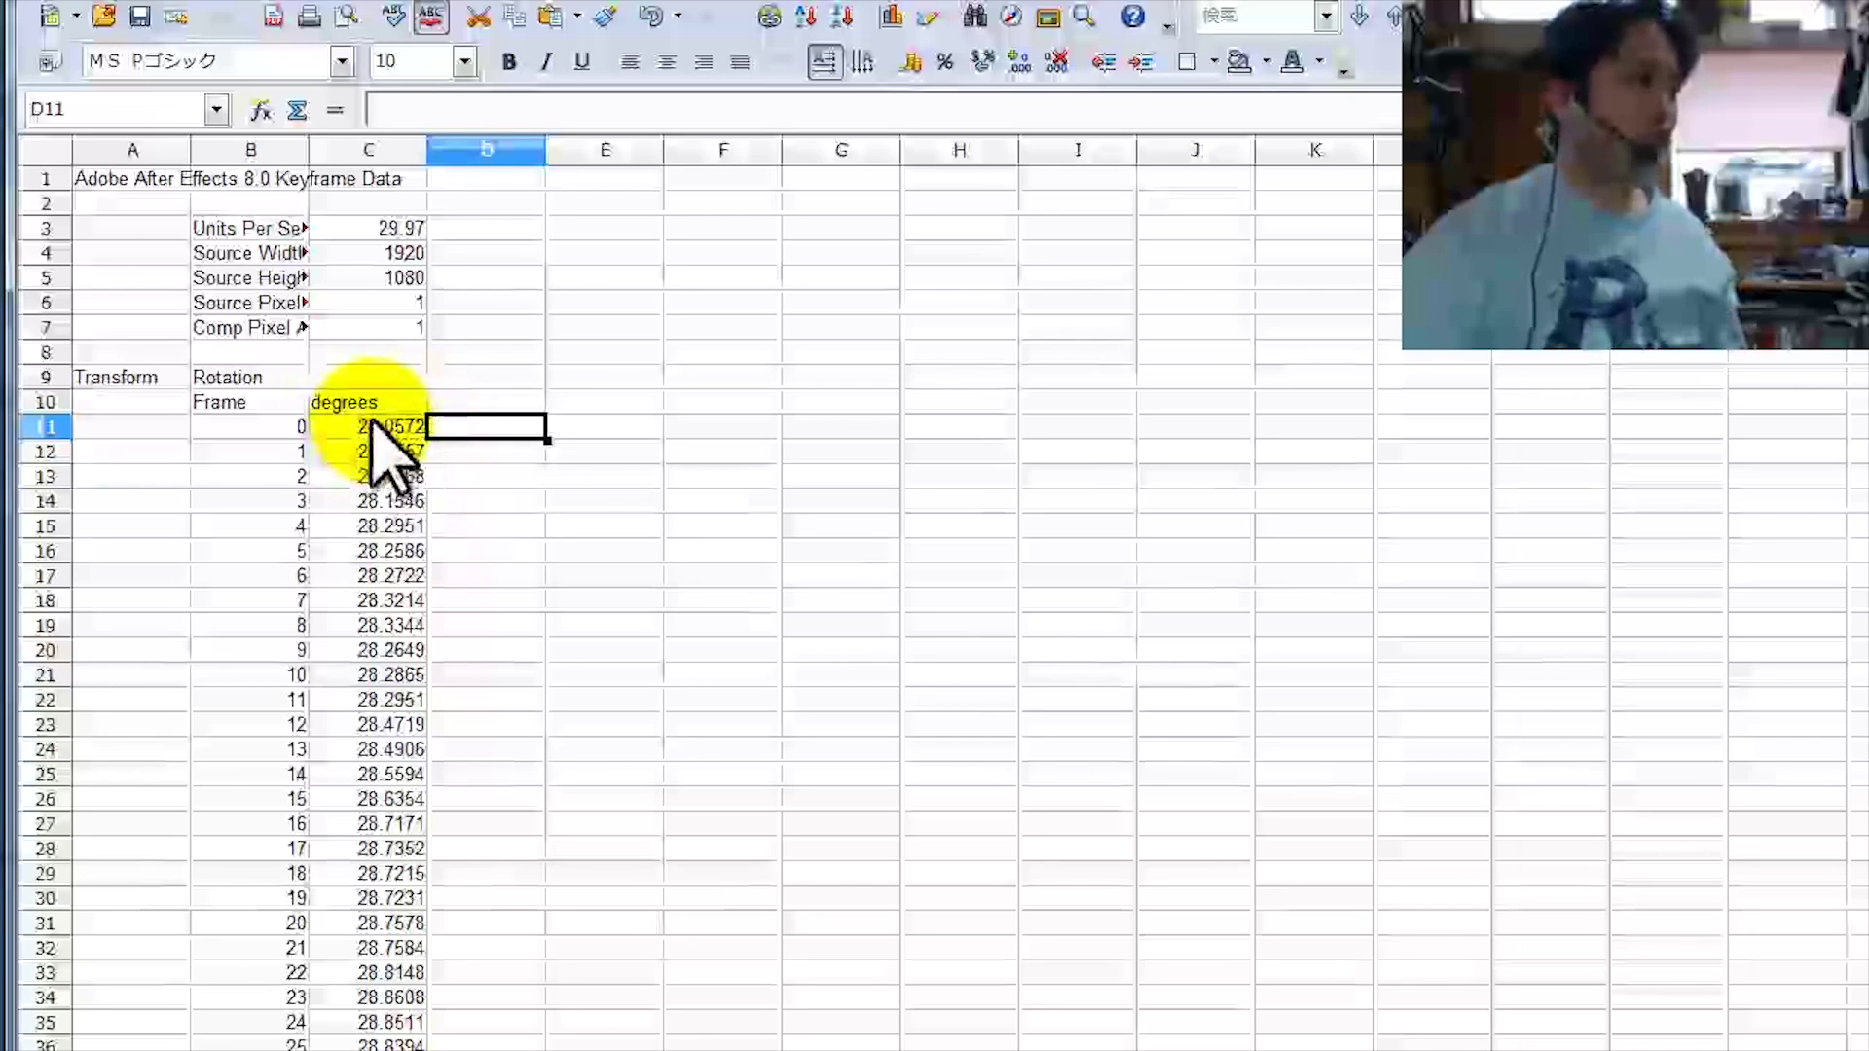
click(373, 429)
click(489, 428)
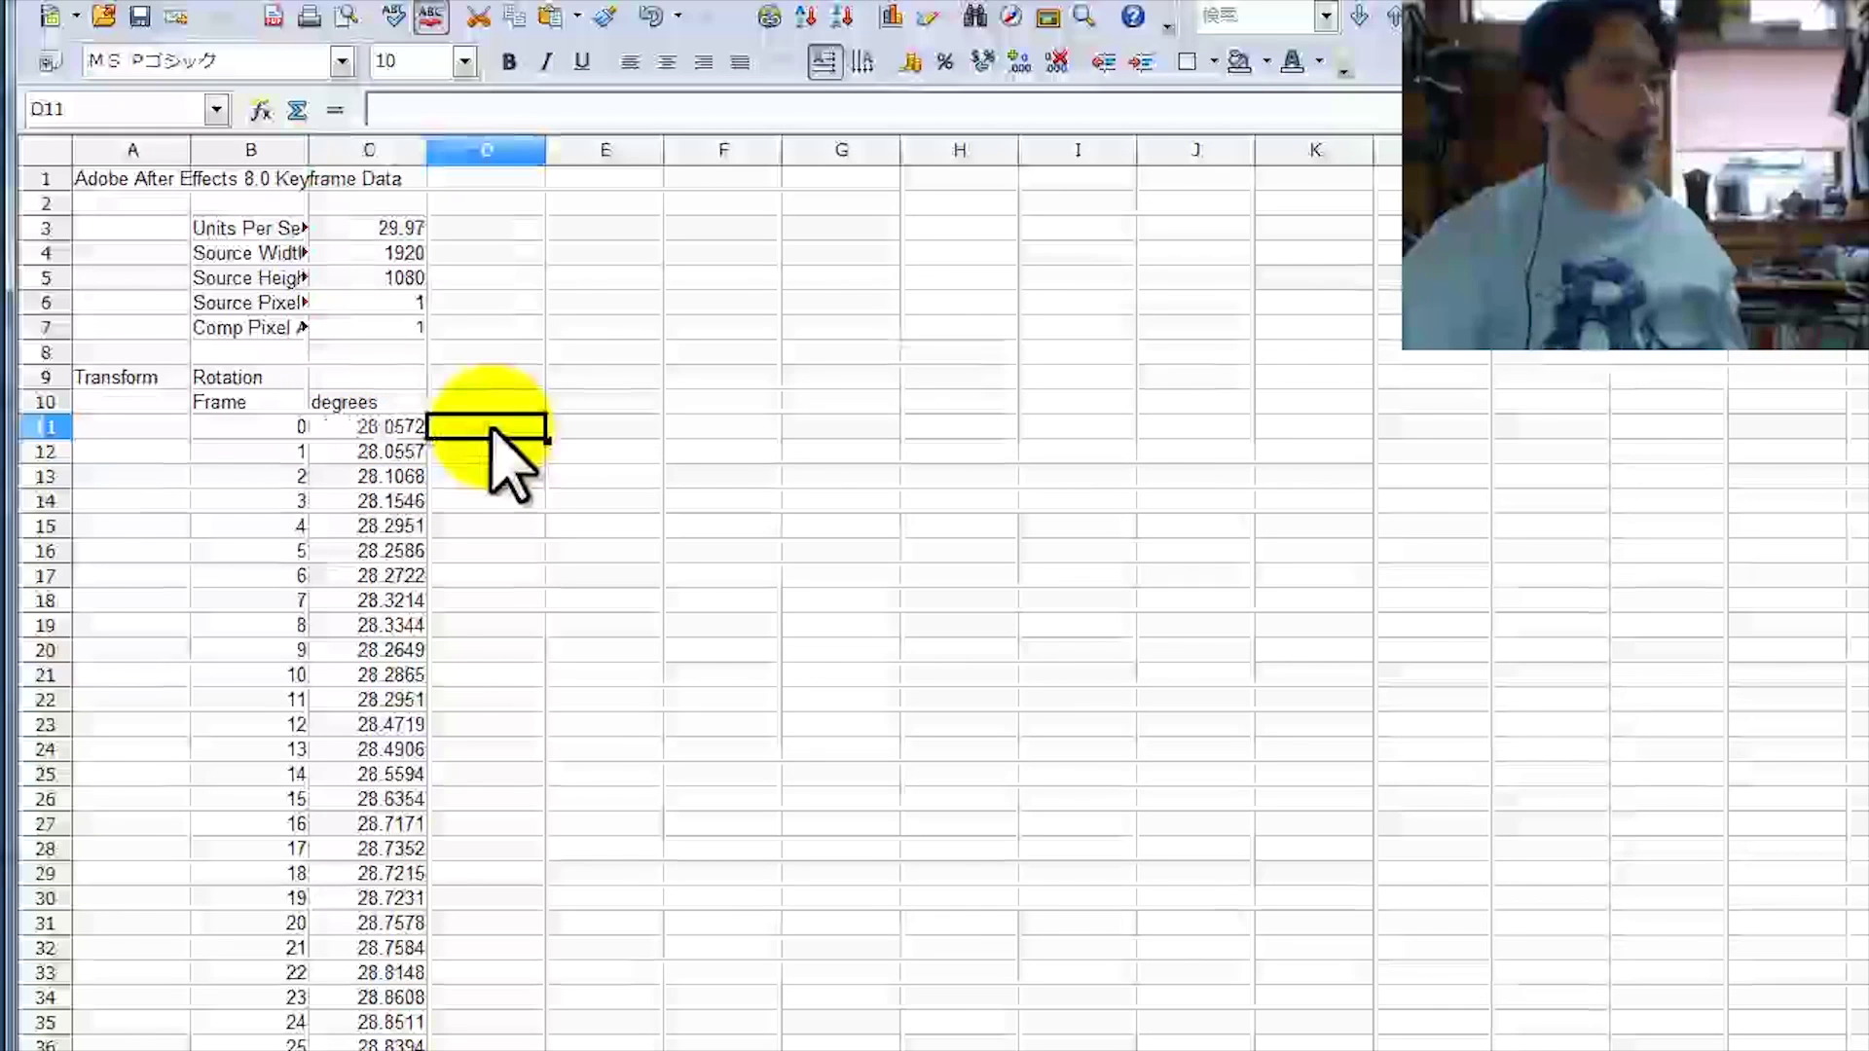
double_click(385, 429)
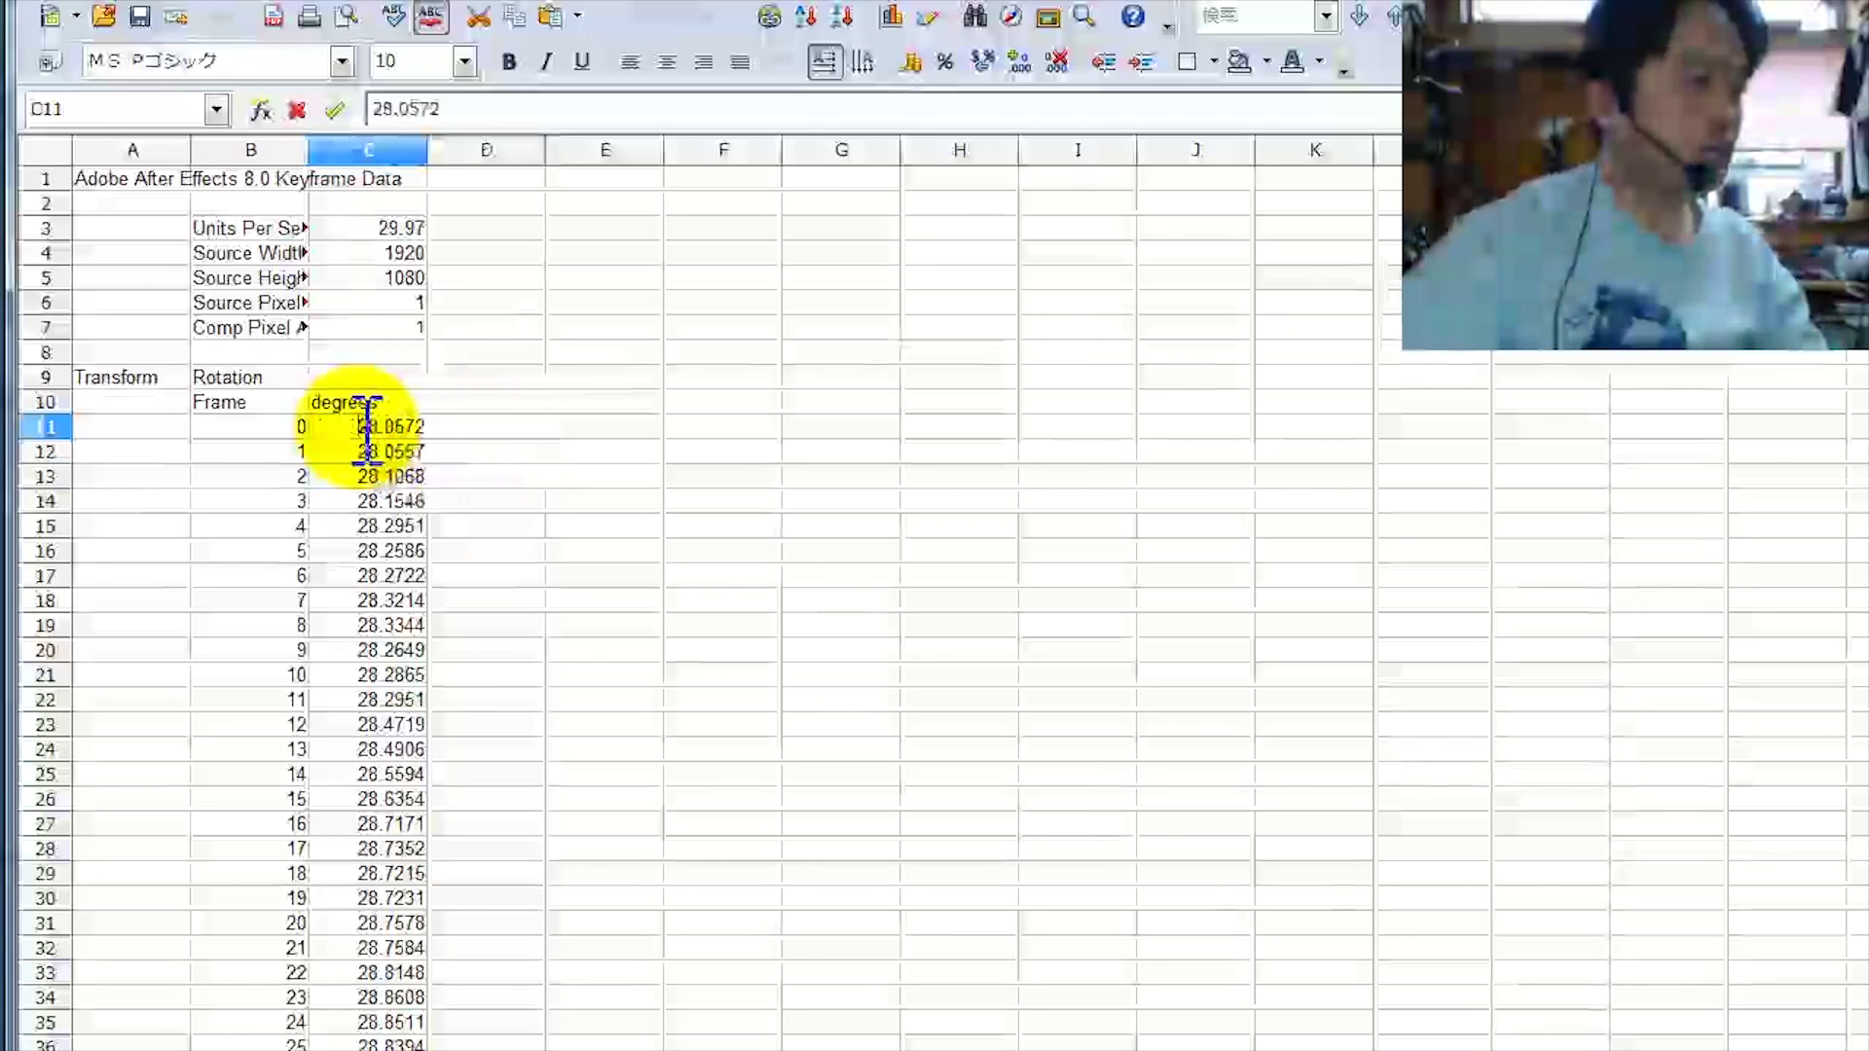
double_click(368, 428)
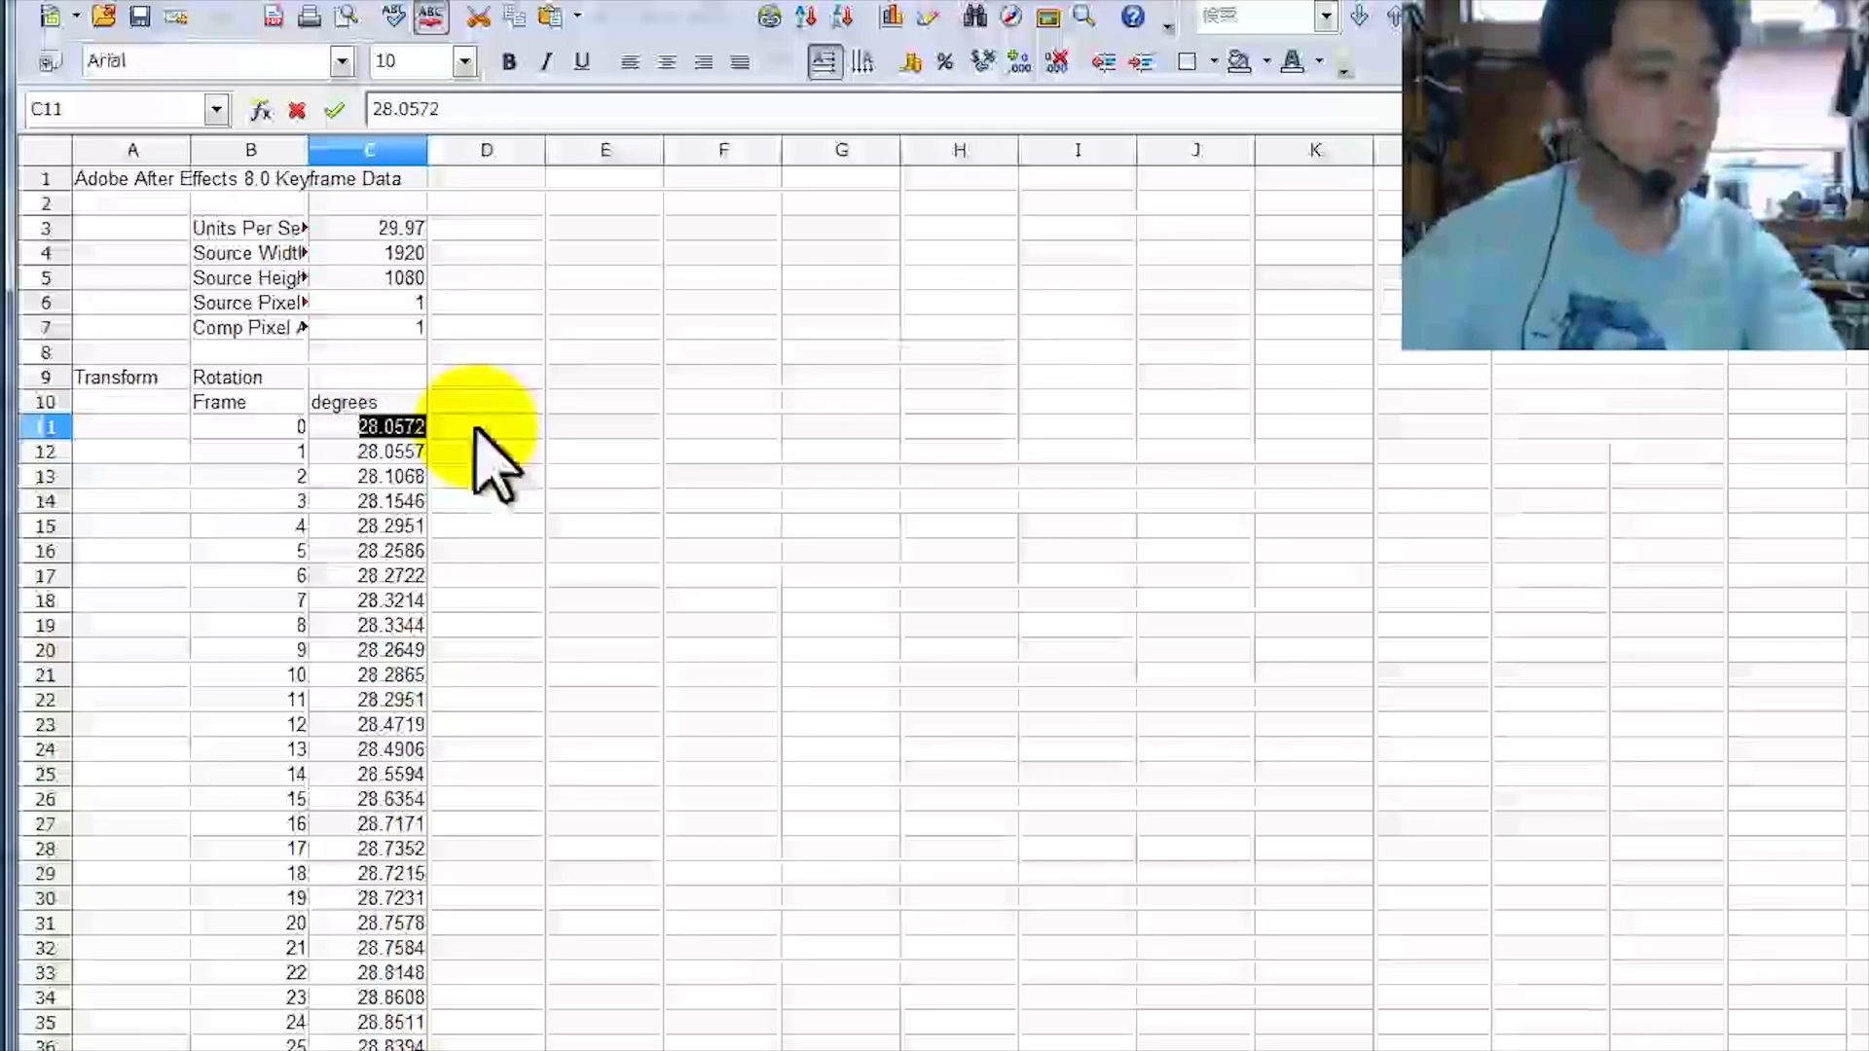
click(487, 431)
text(=C11-)
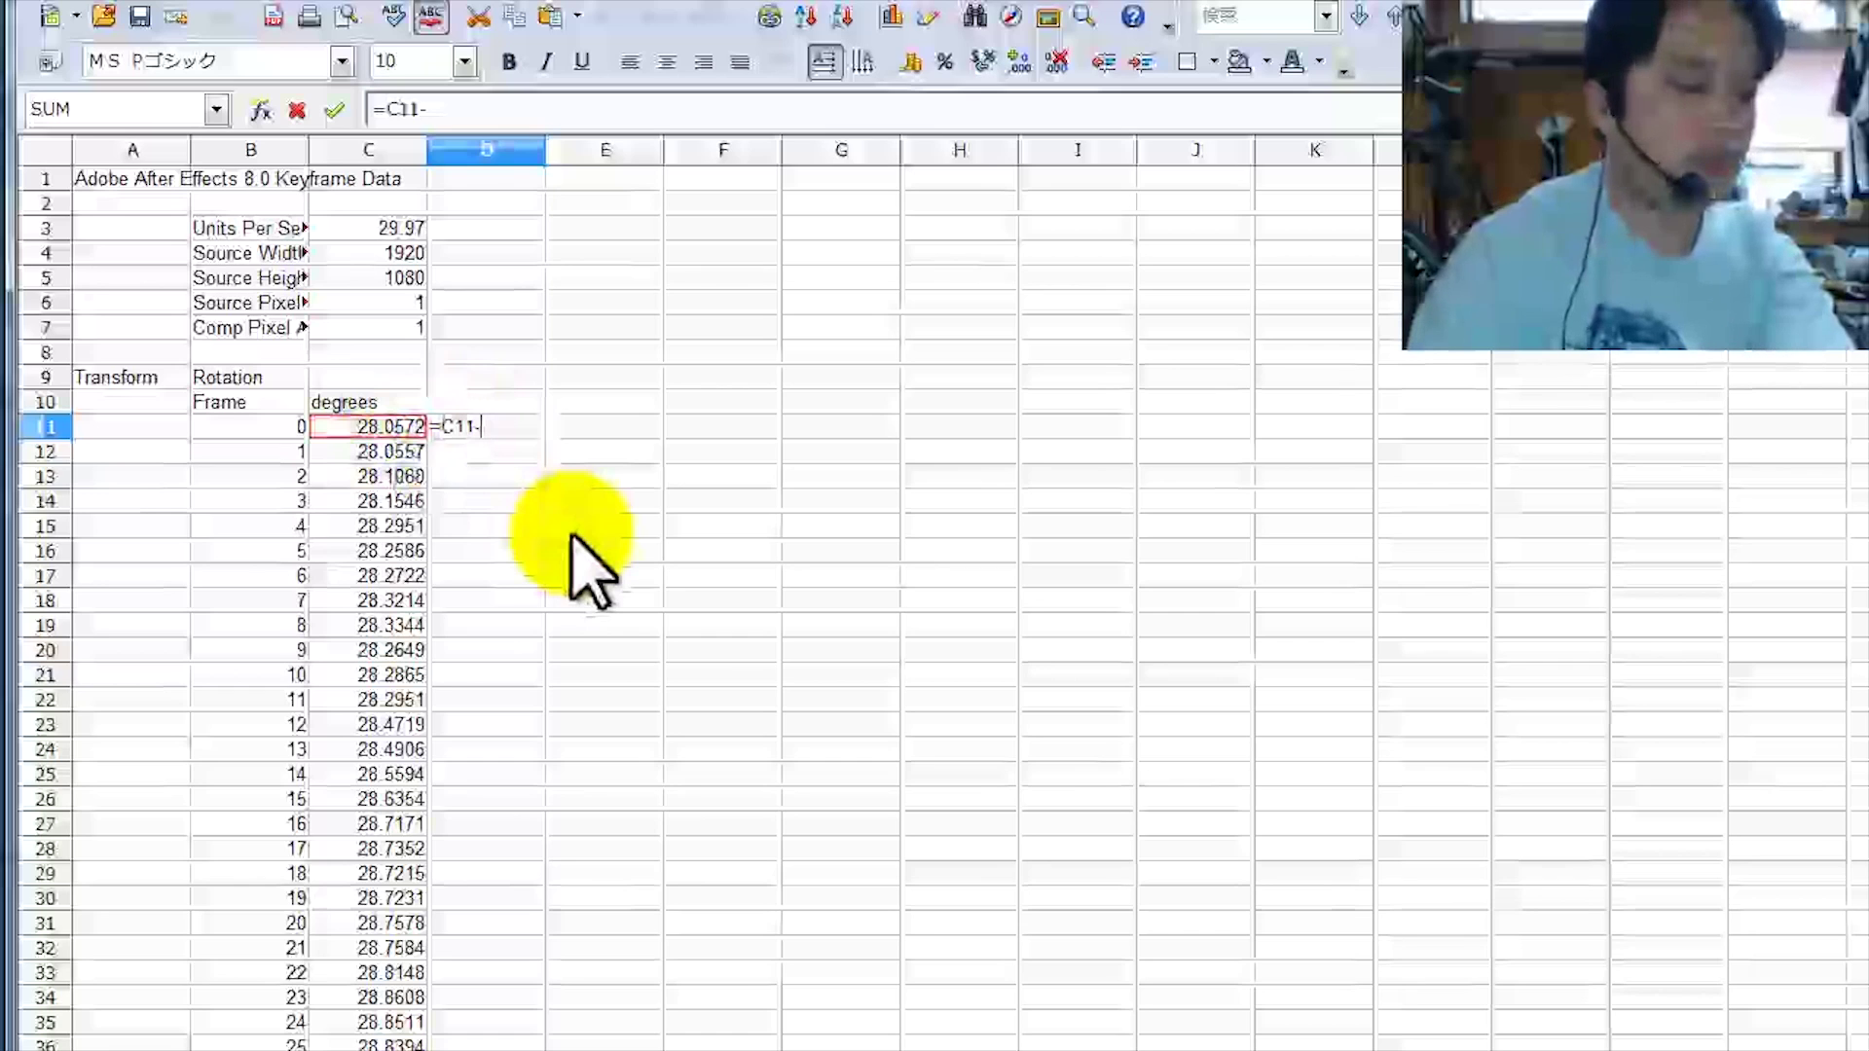
text(28.0572)
click(573, 535)
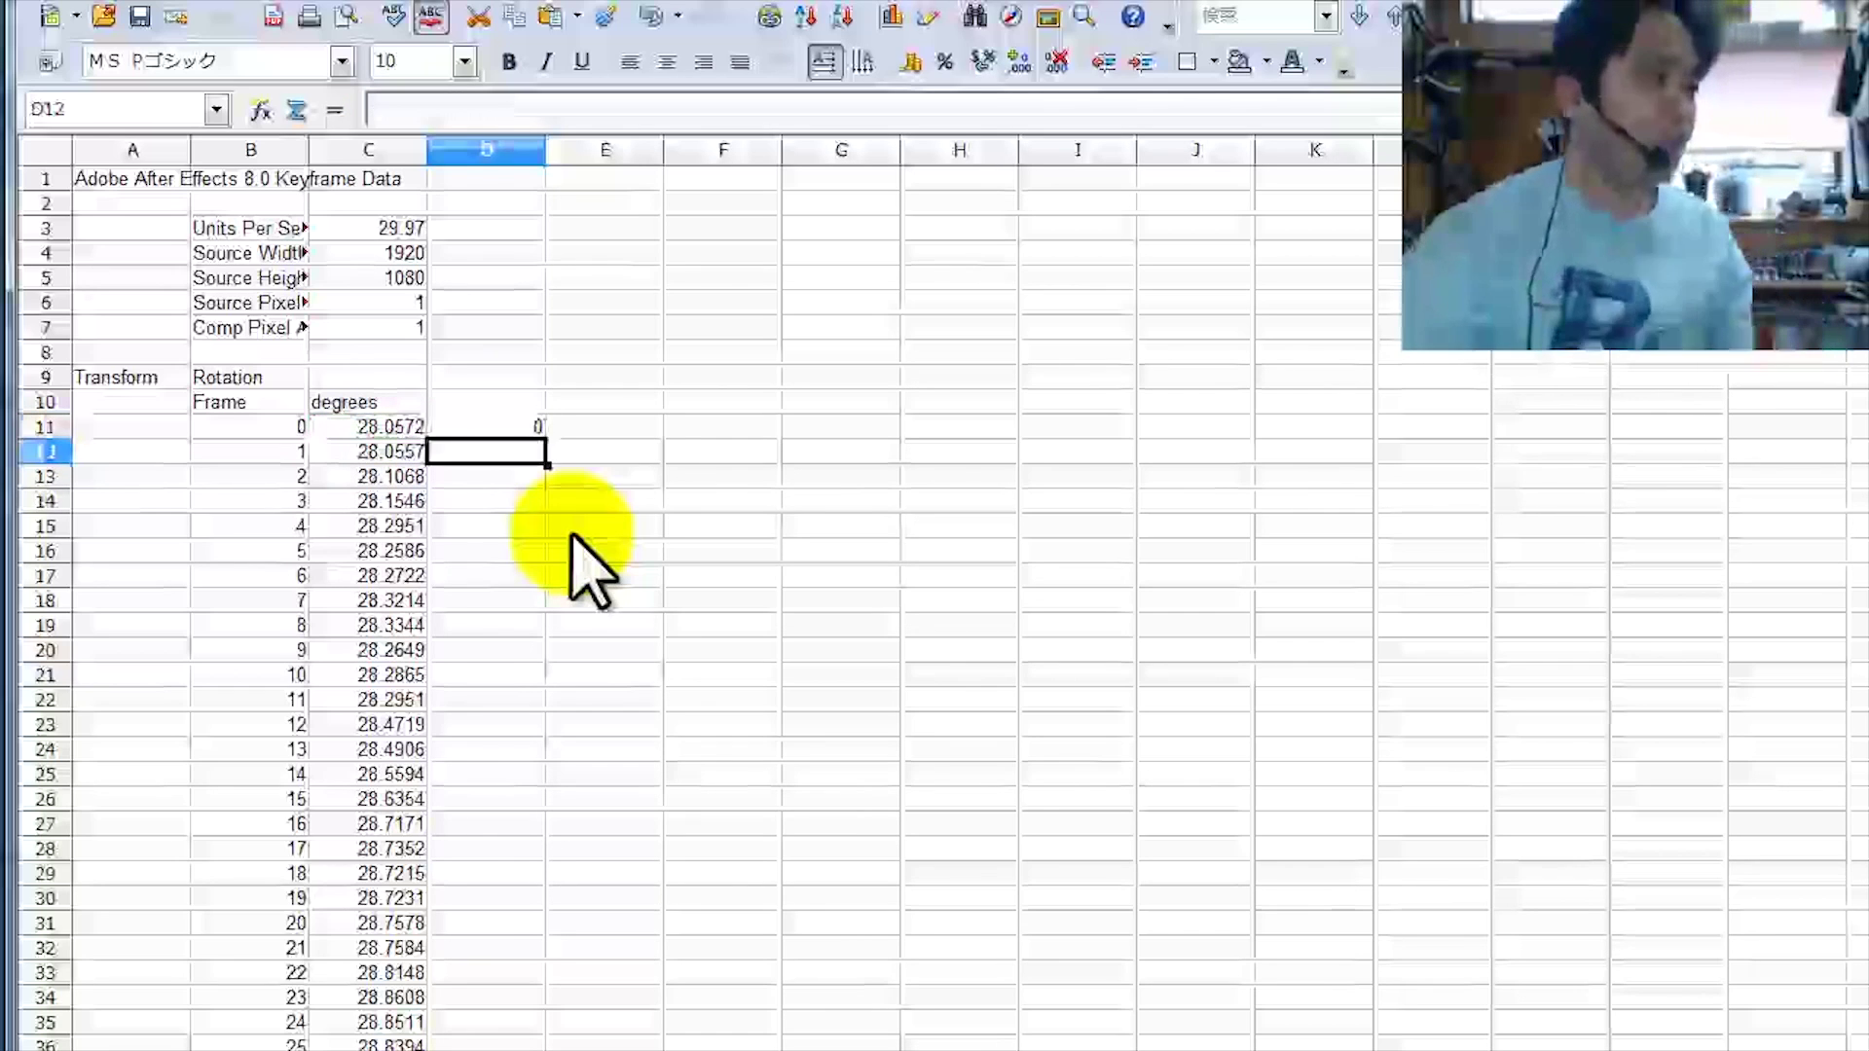
Fill the D11 formula down to D910 and select the whole offset range.
click(528, 426)
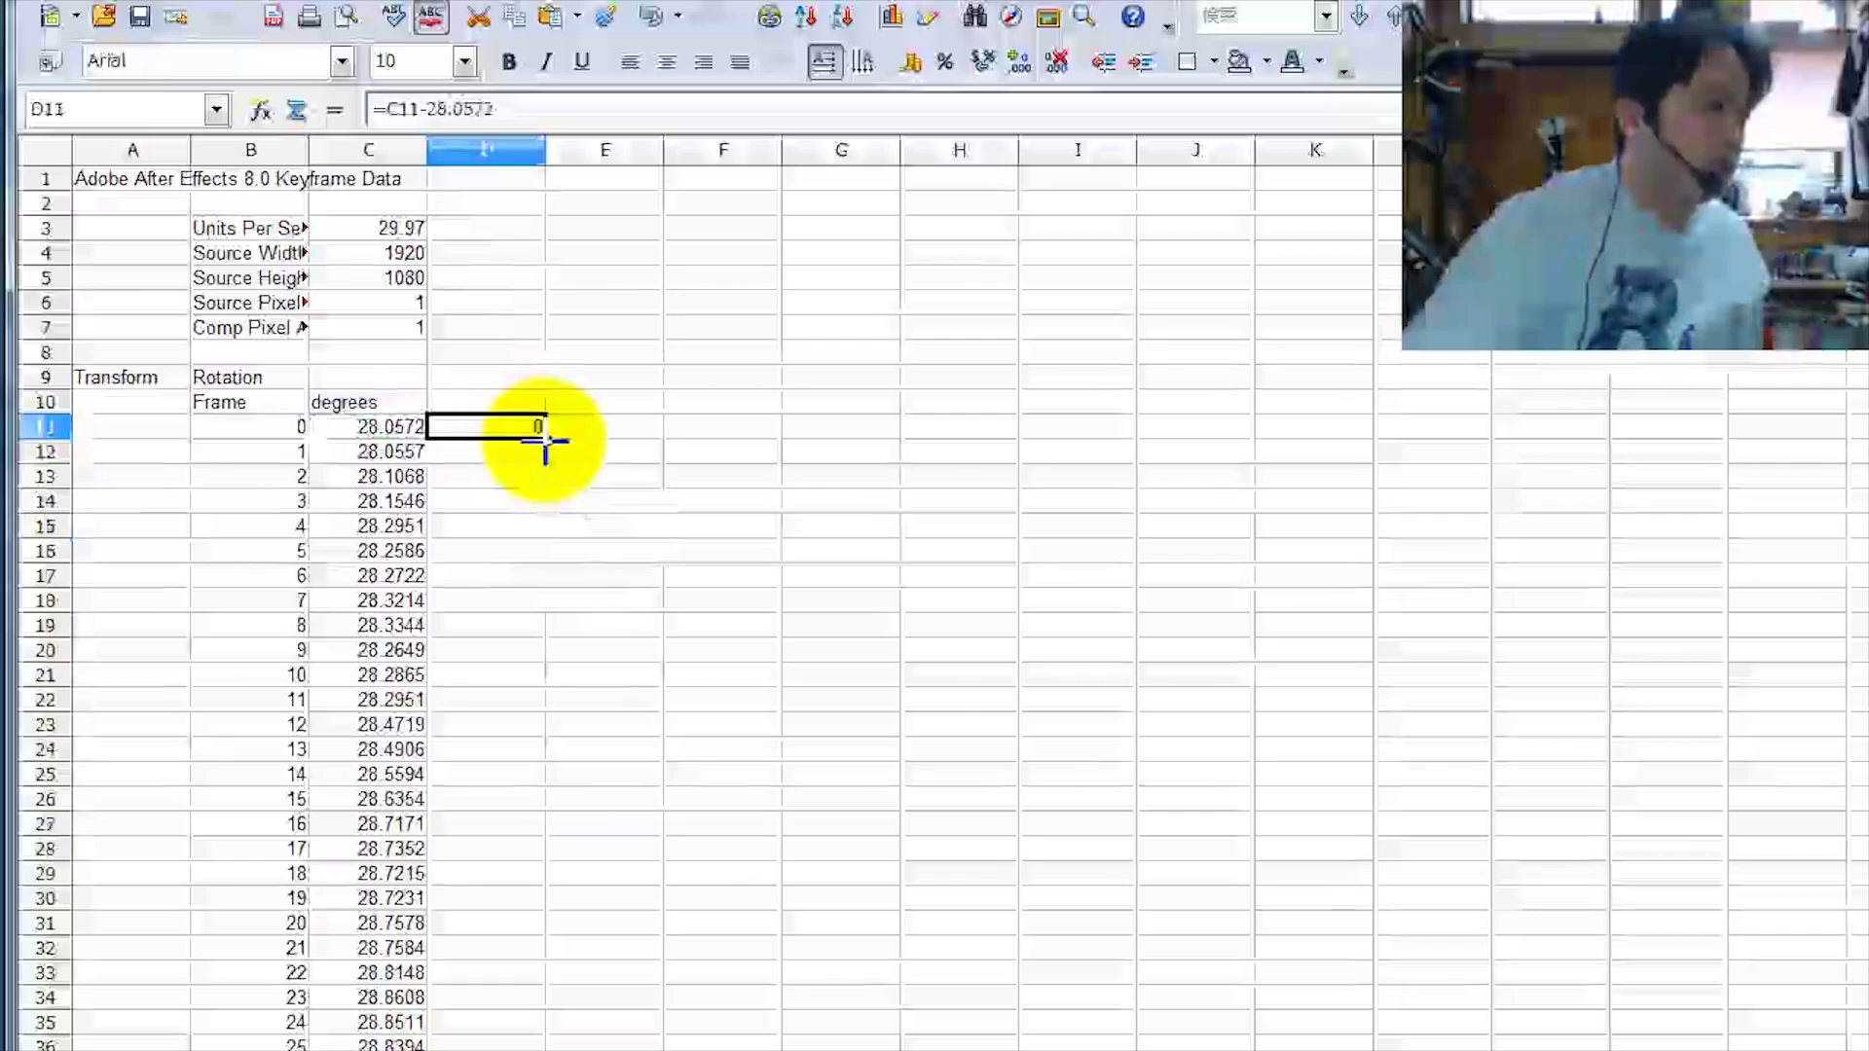
drag(545, 440, 551, 823)
scroll(551, 822, down, 12)
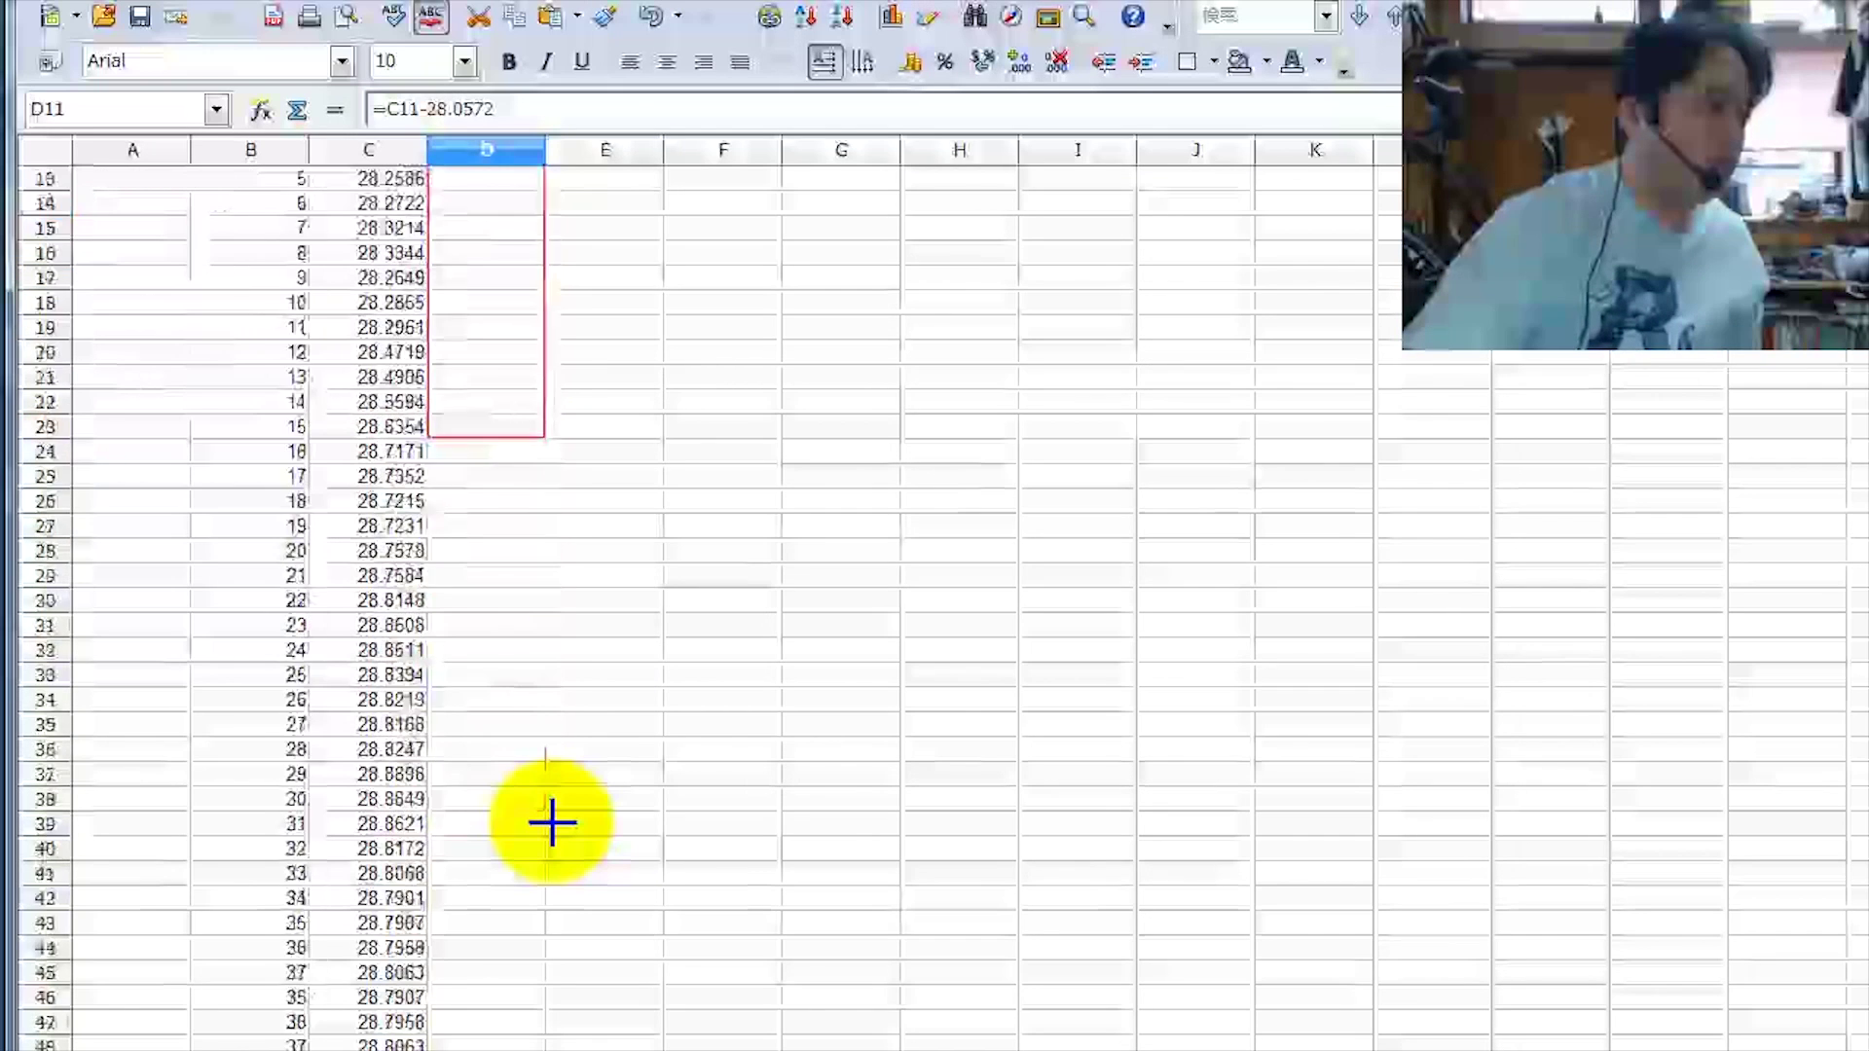
drag(551, 823, 520, 873)
click(834, 763)
scroll(835, 763, down, 2)
click(534, 698)
drag(533, 699, 498, 498)
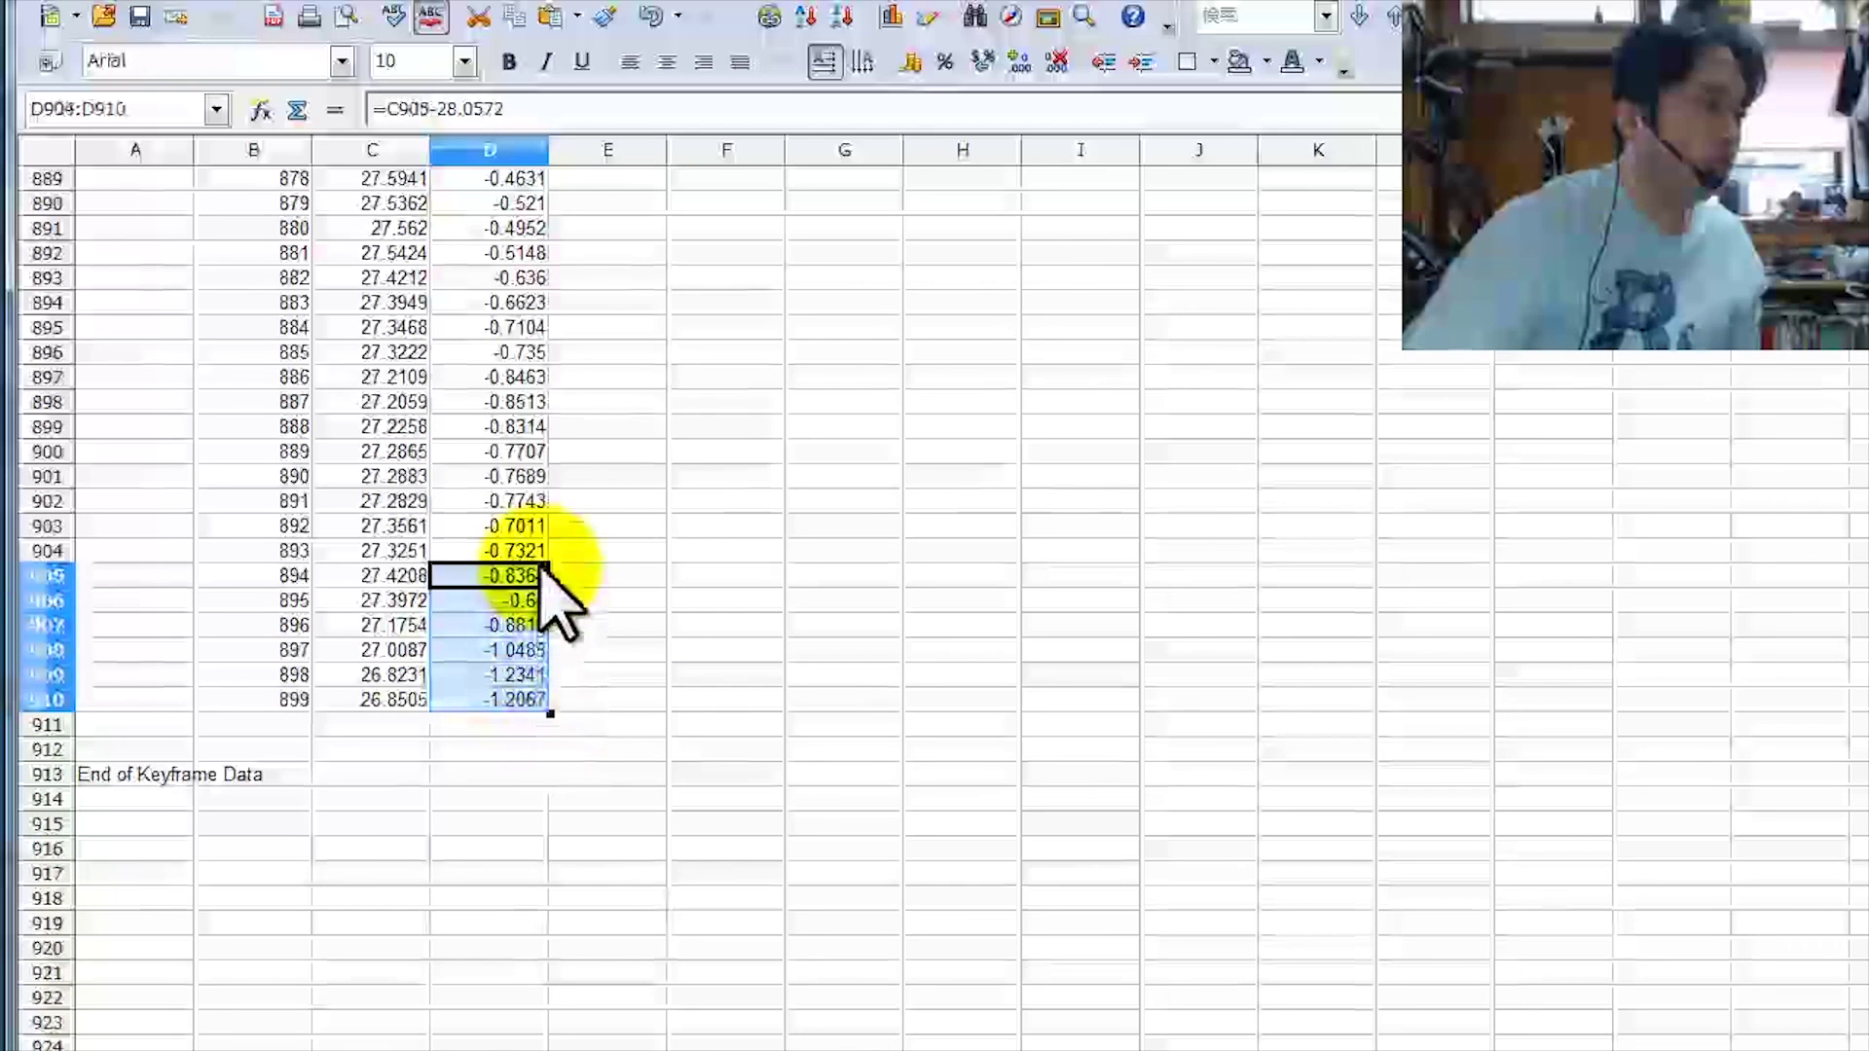
key(ctrl+shift+Up)
click(360, 430)
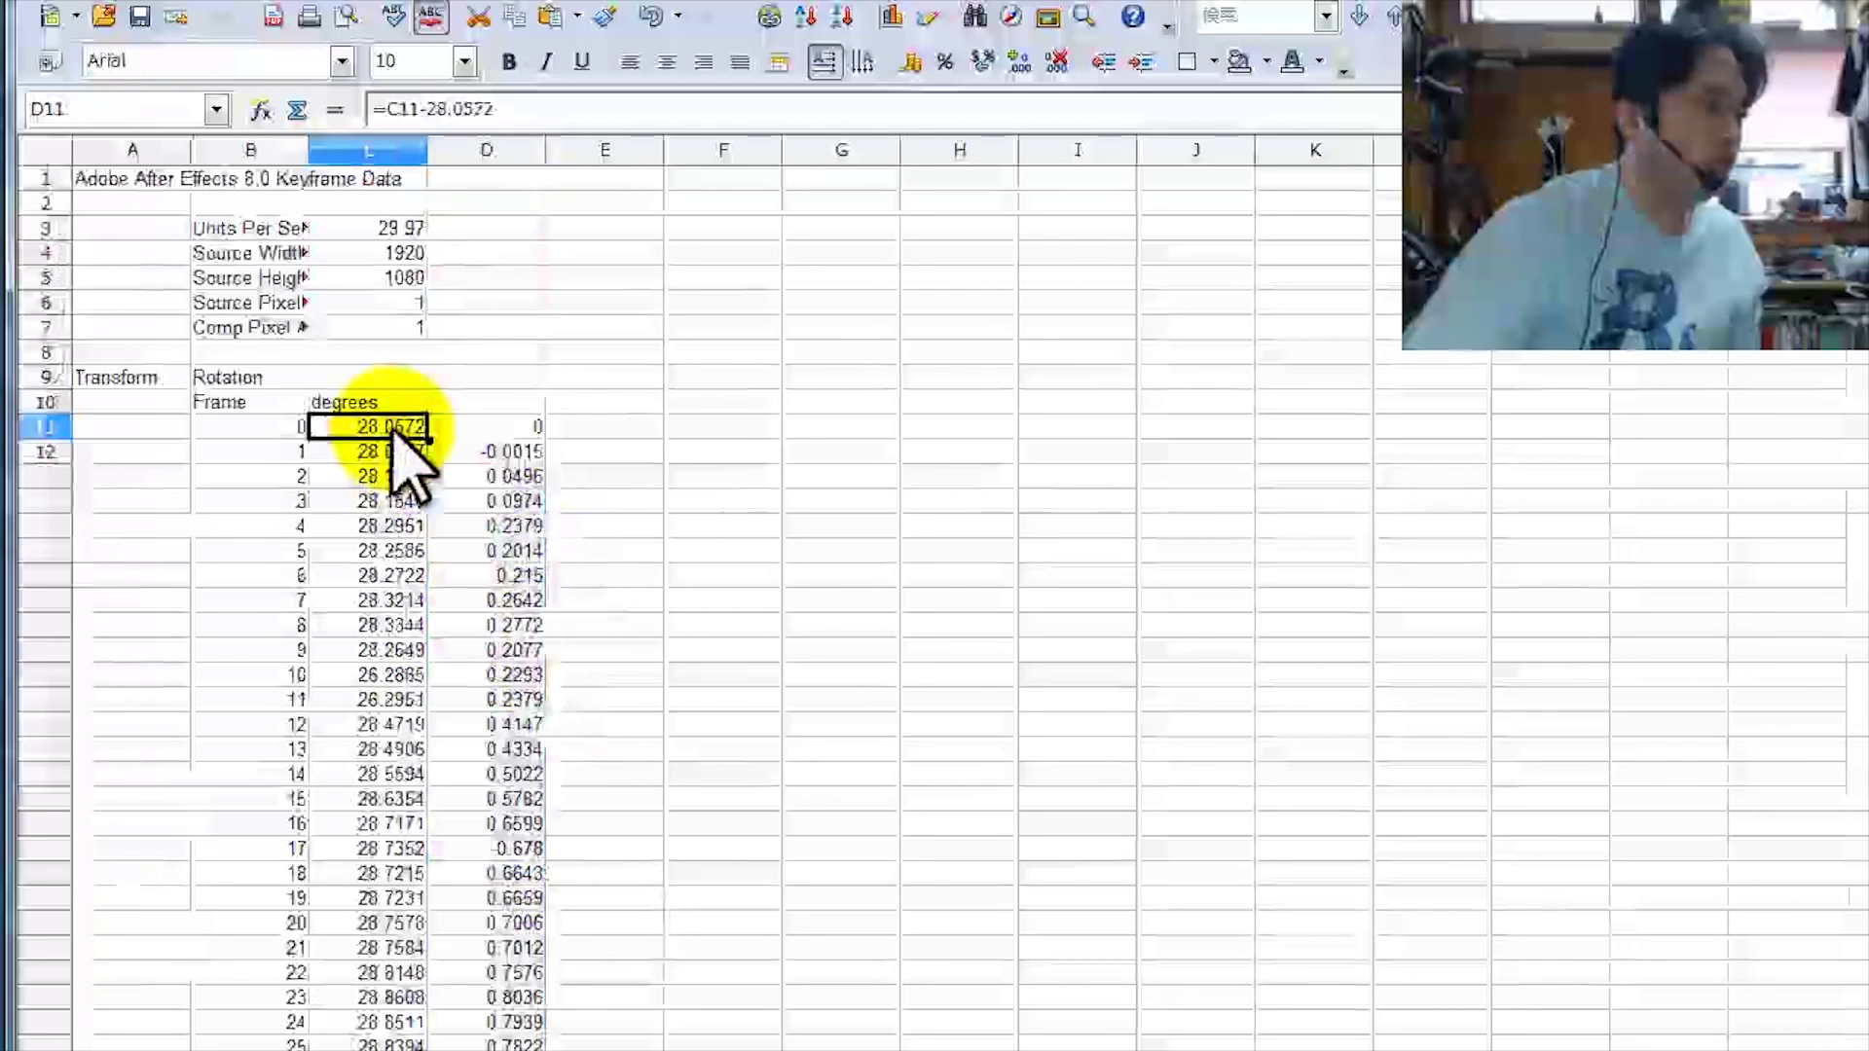
Paste Special the offset values into C11 as numbers only, overwriting the existing degrees.
right_click(354, 436)
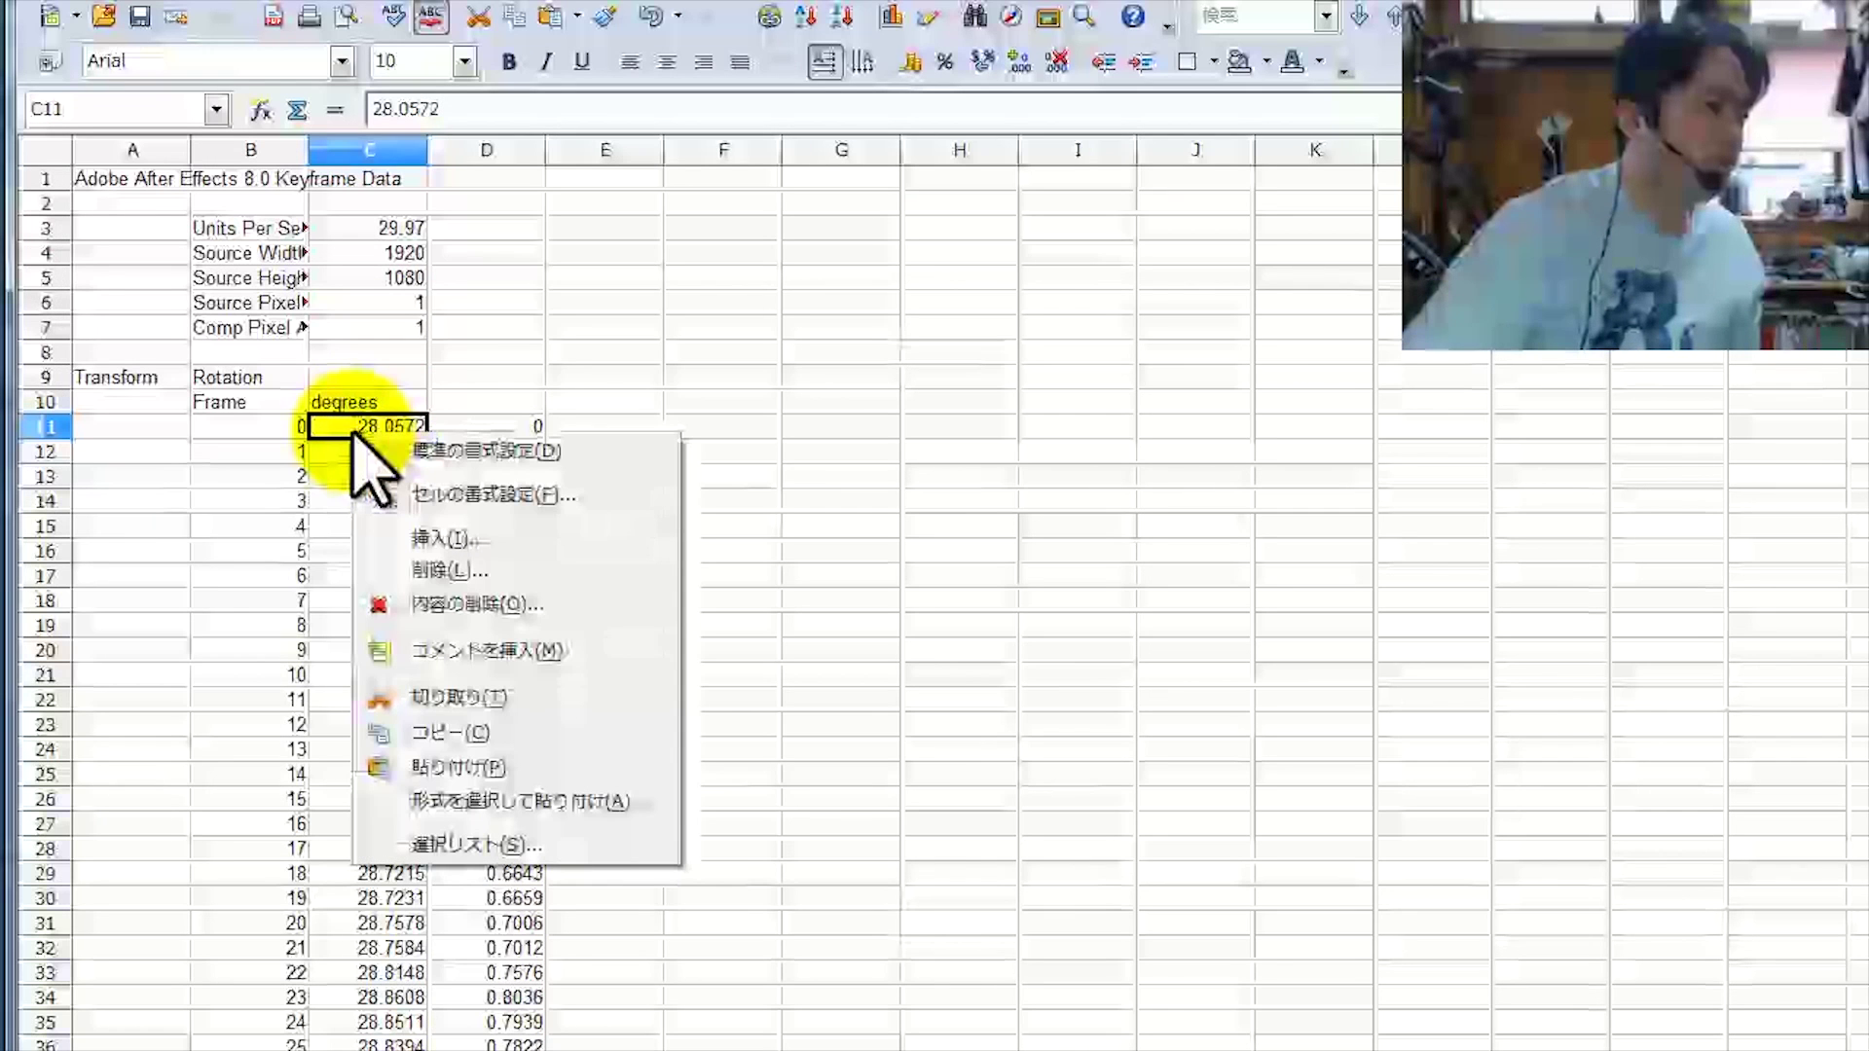
click(480, 803)
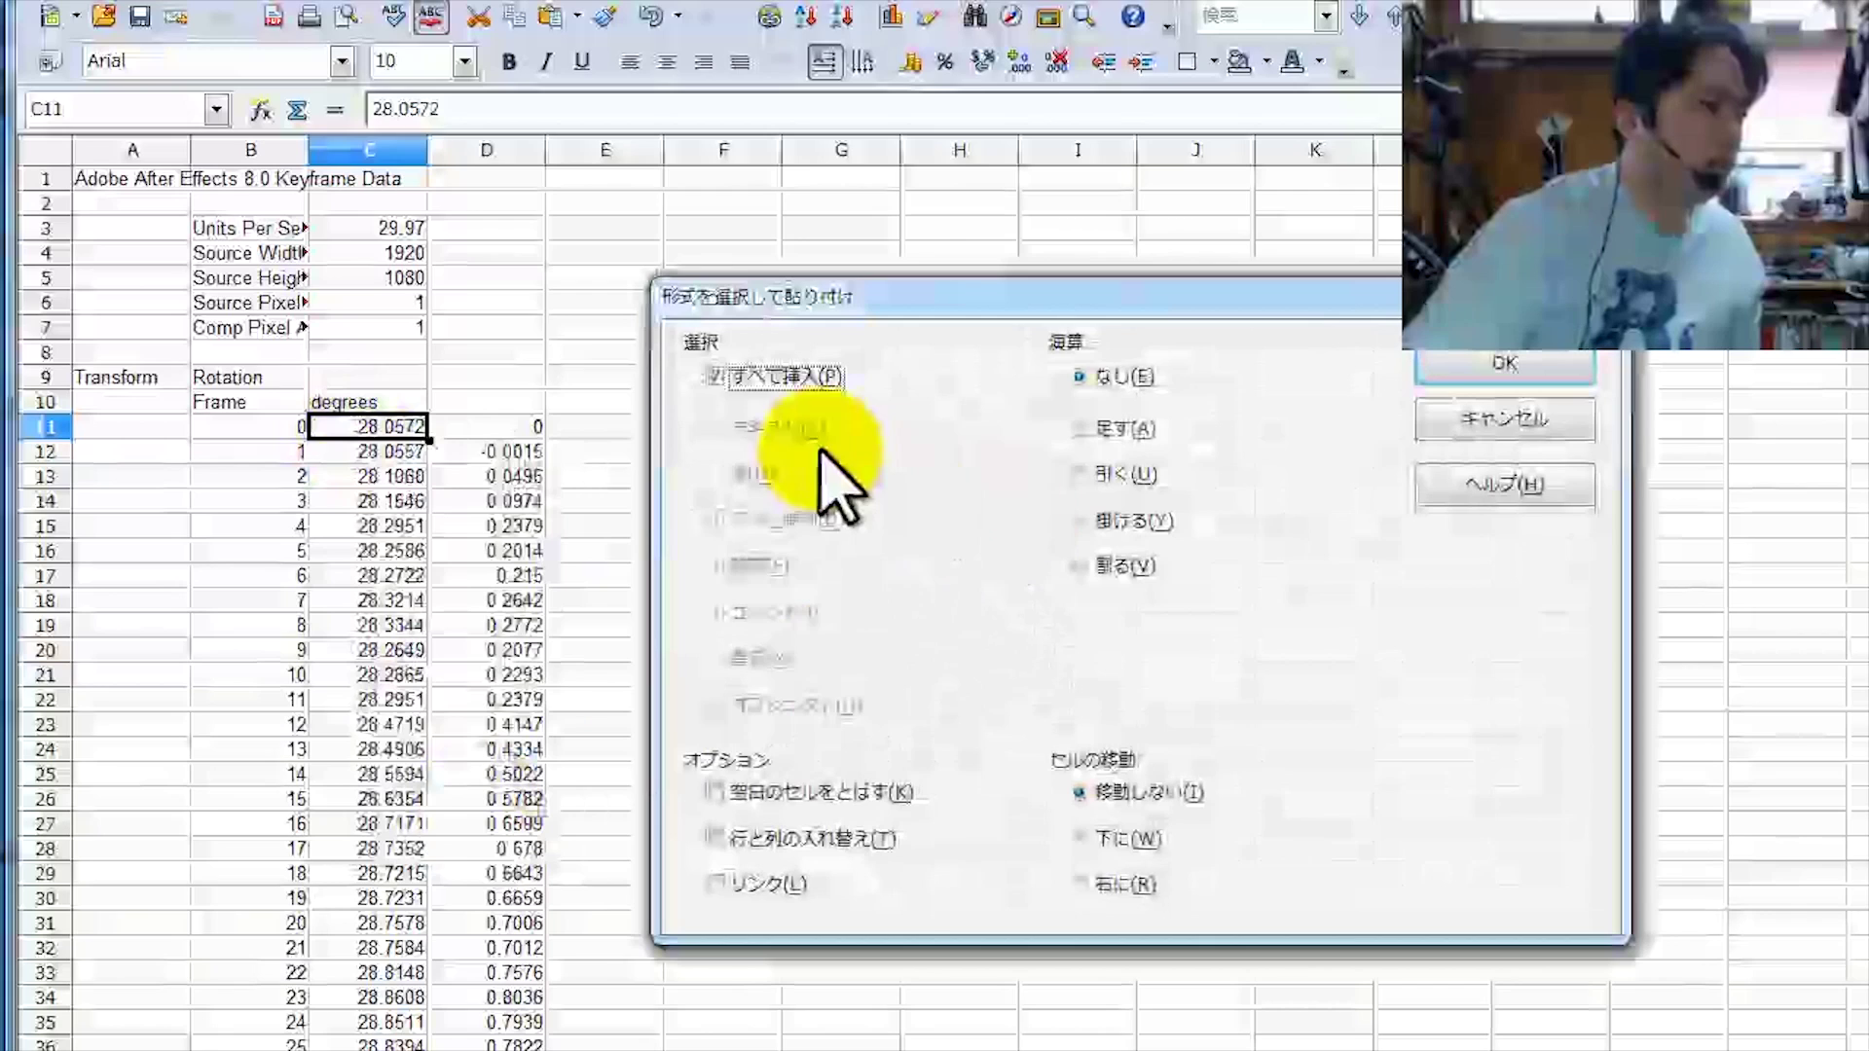
click(715, 378)
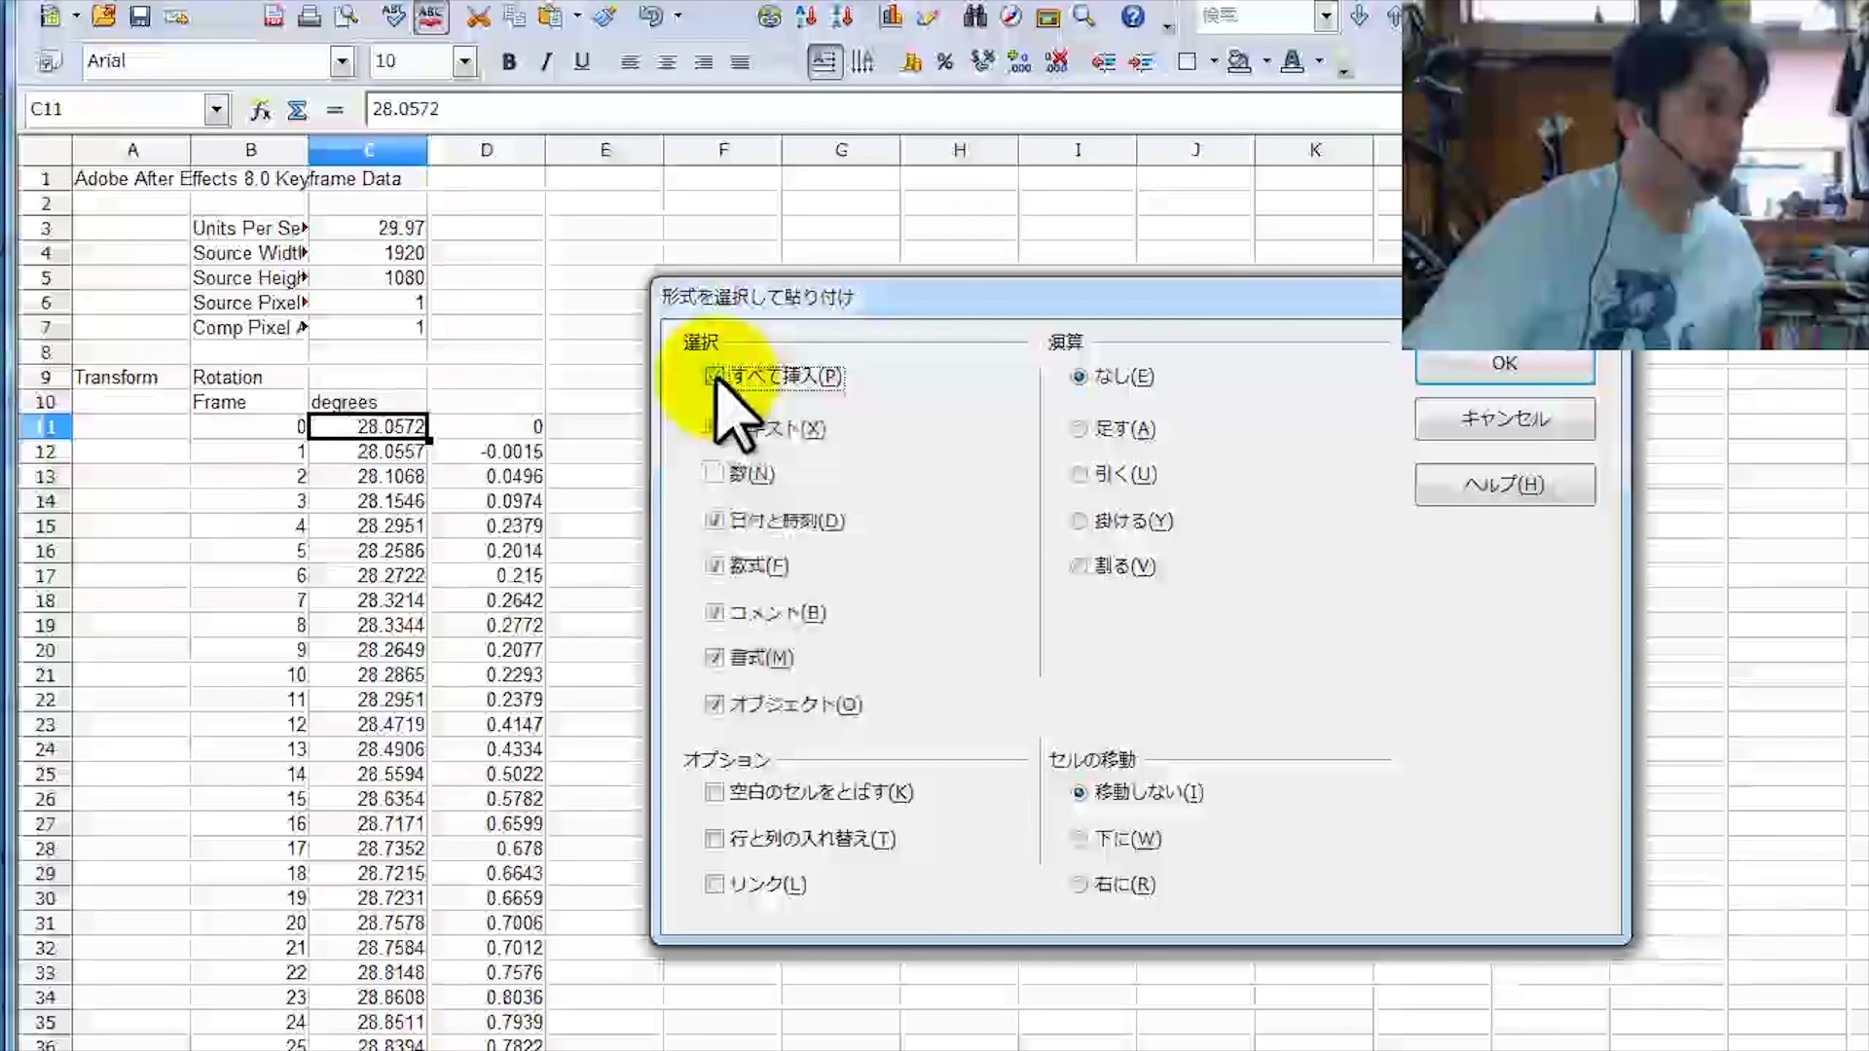
click(718, 429)
click(718, 430)
click(721, 475)
click(718, 521)
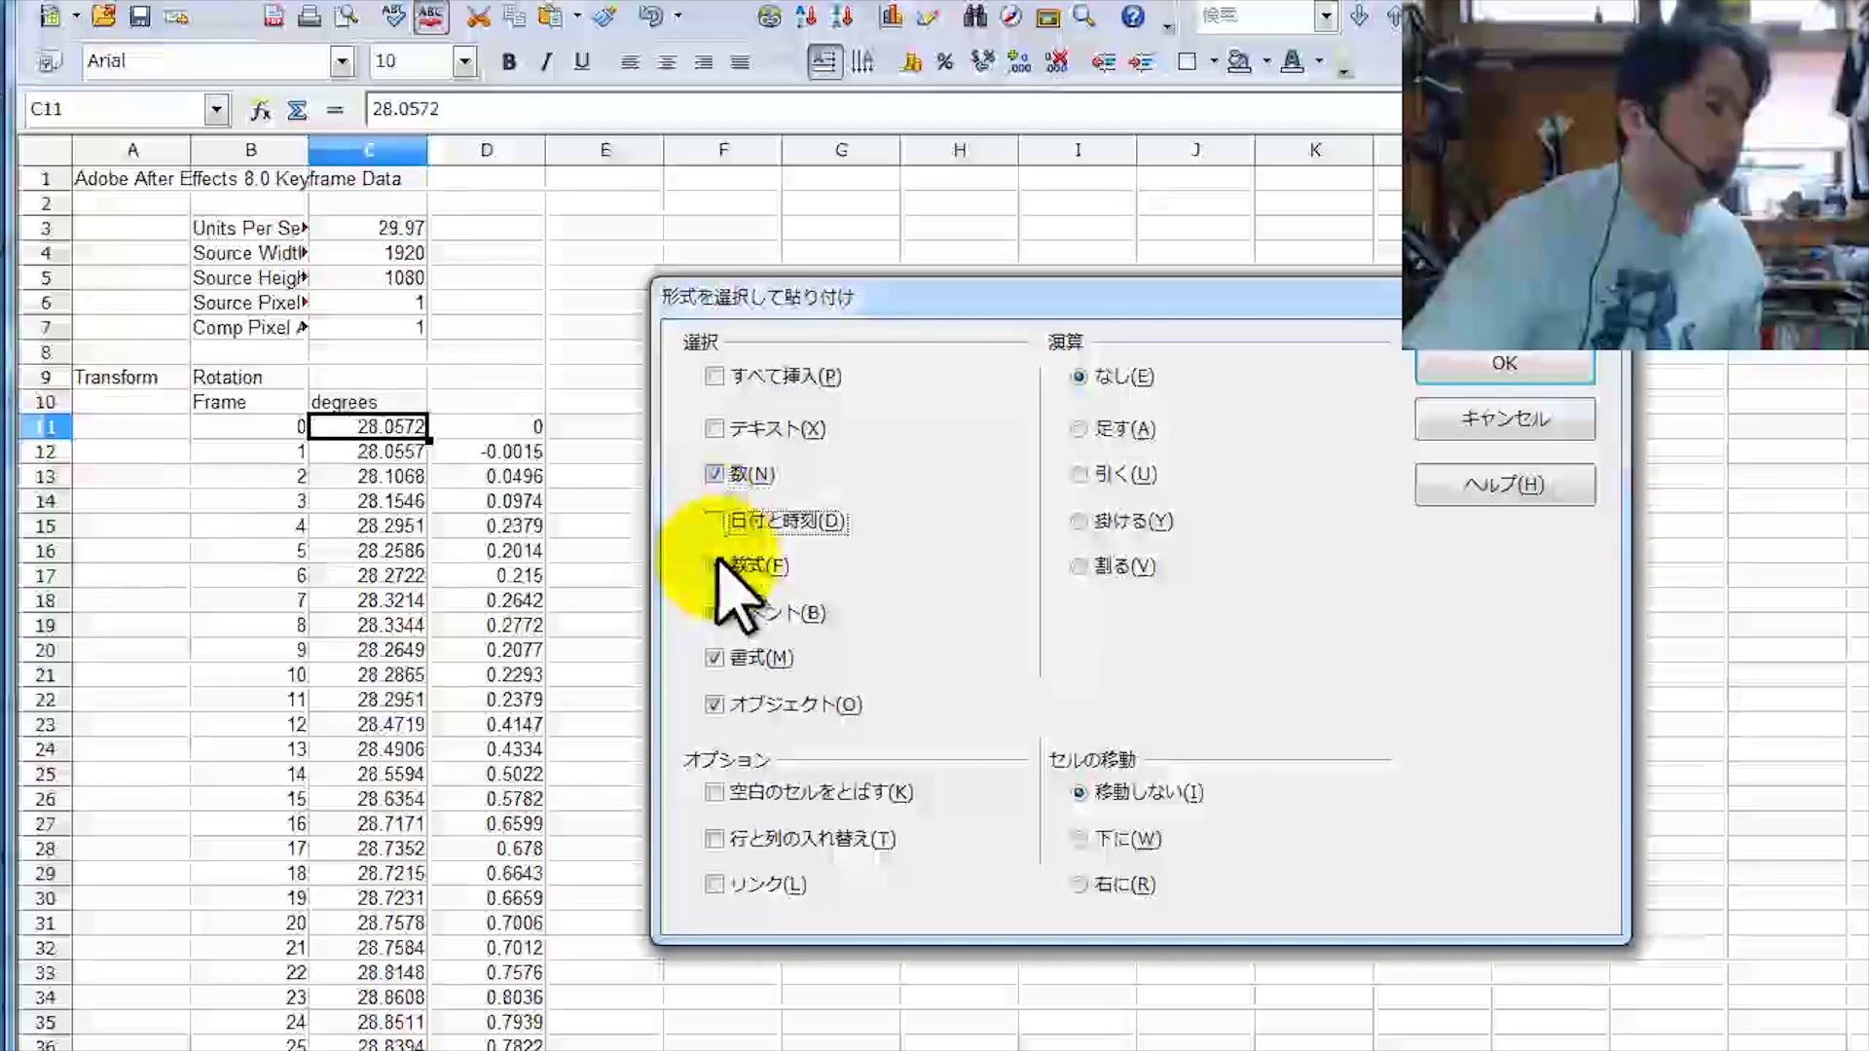
click(716, 567)
click(715, 613)
click(715, 658)
click(715, 705)
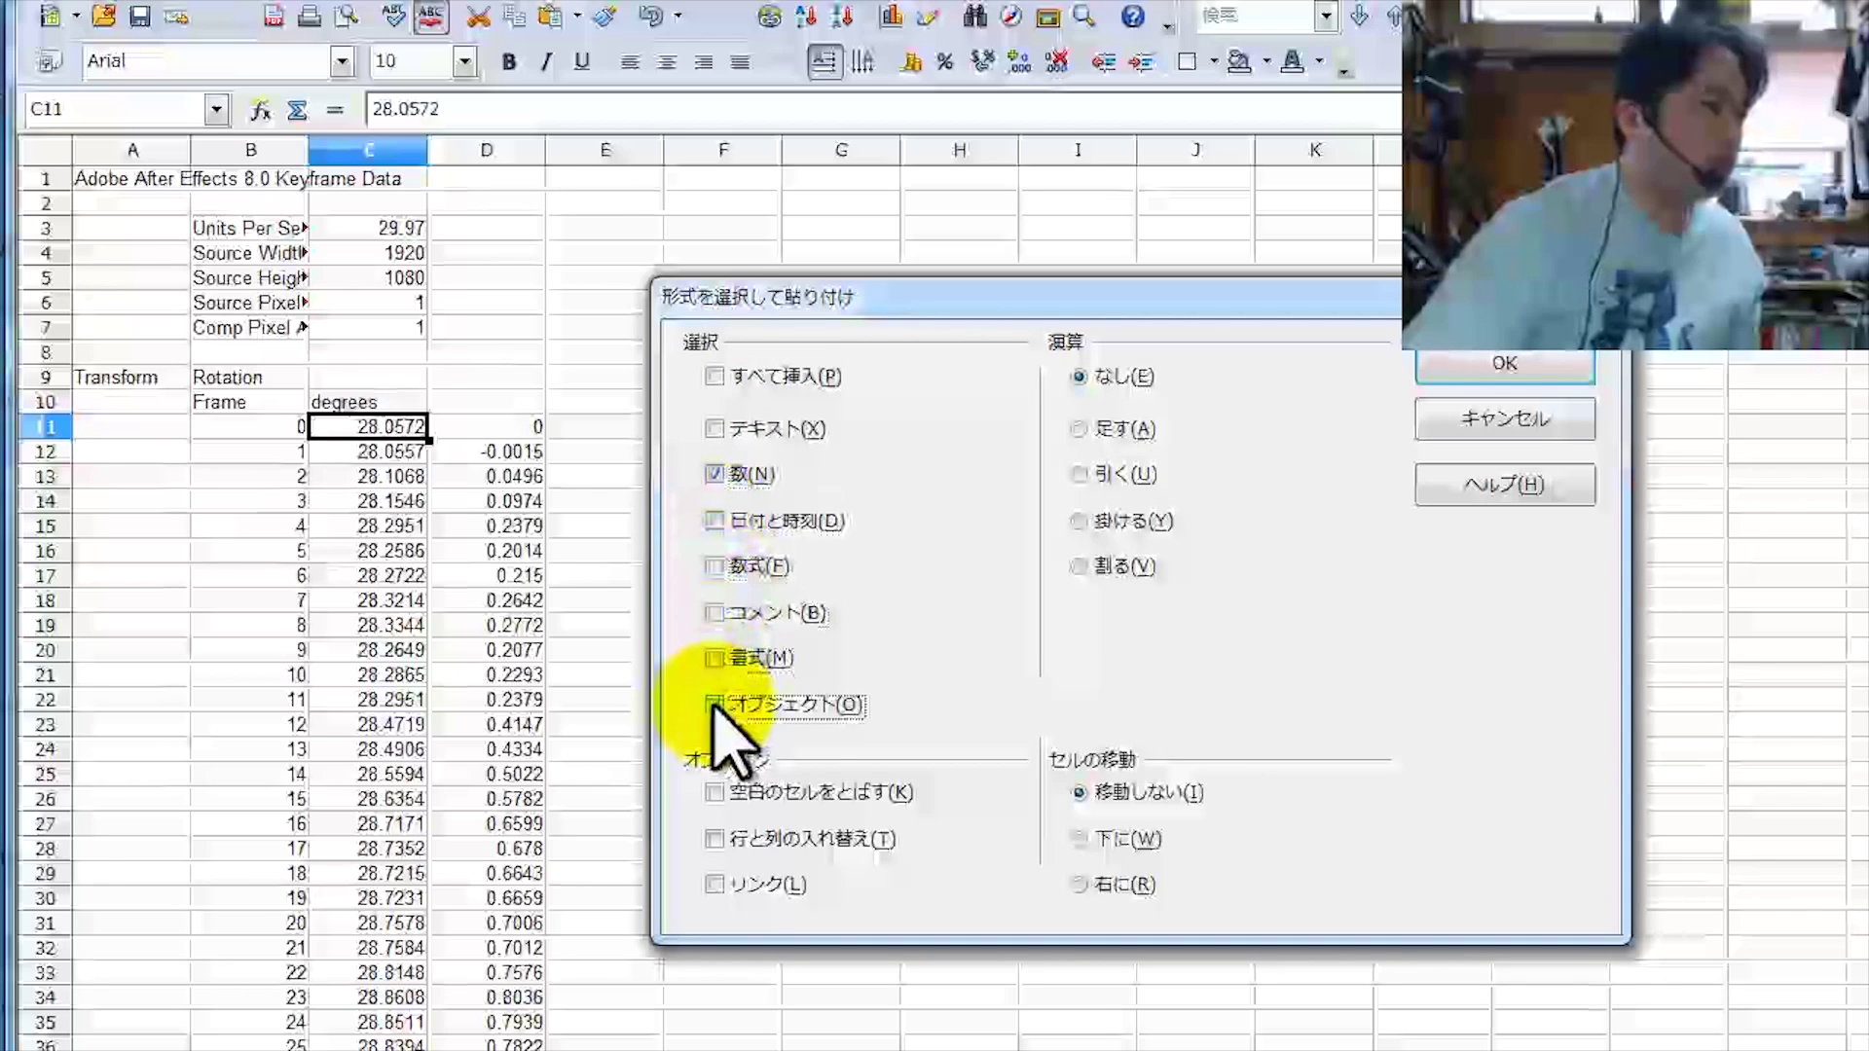
click(1507, 367)
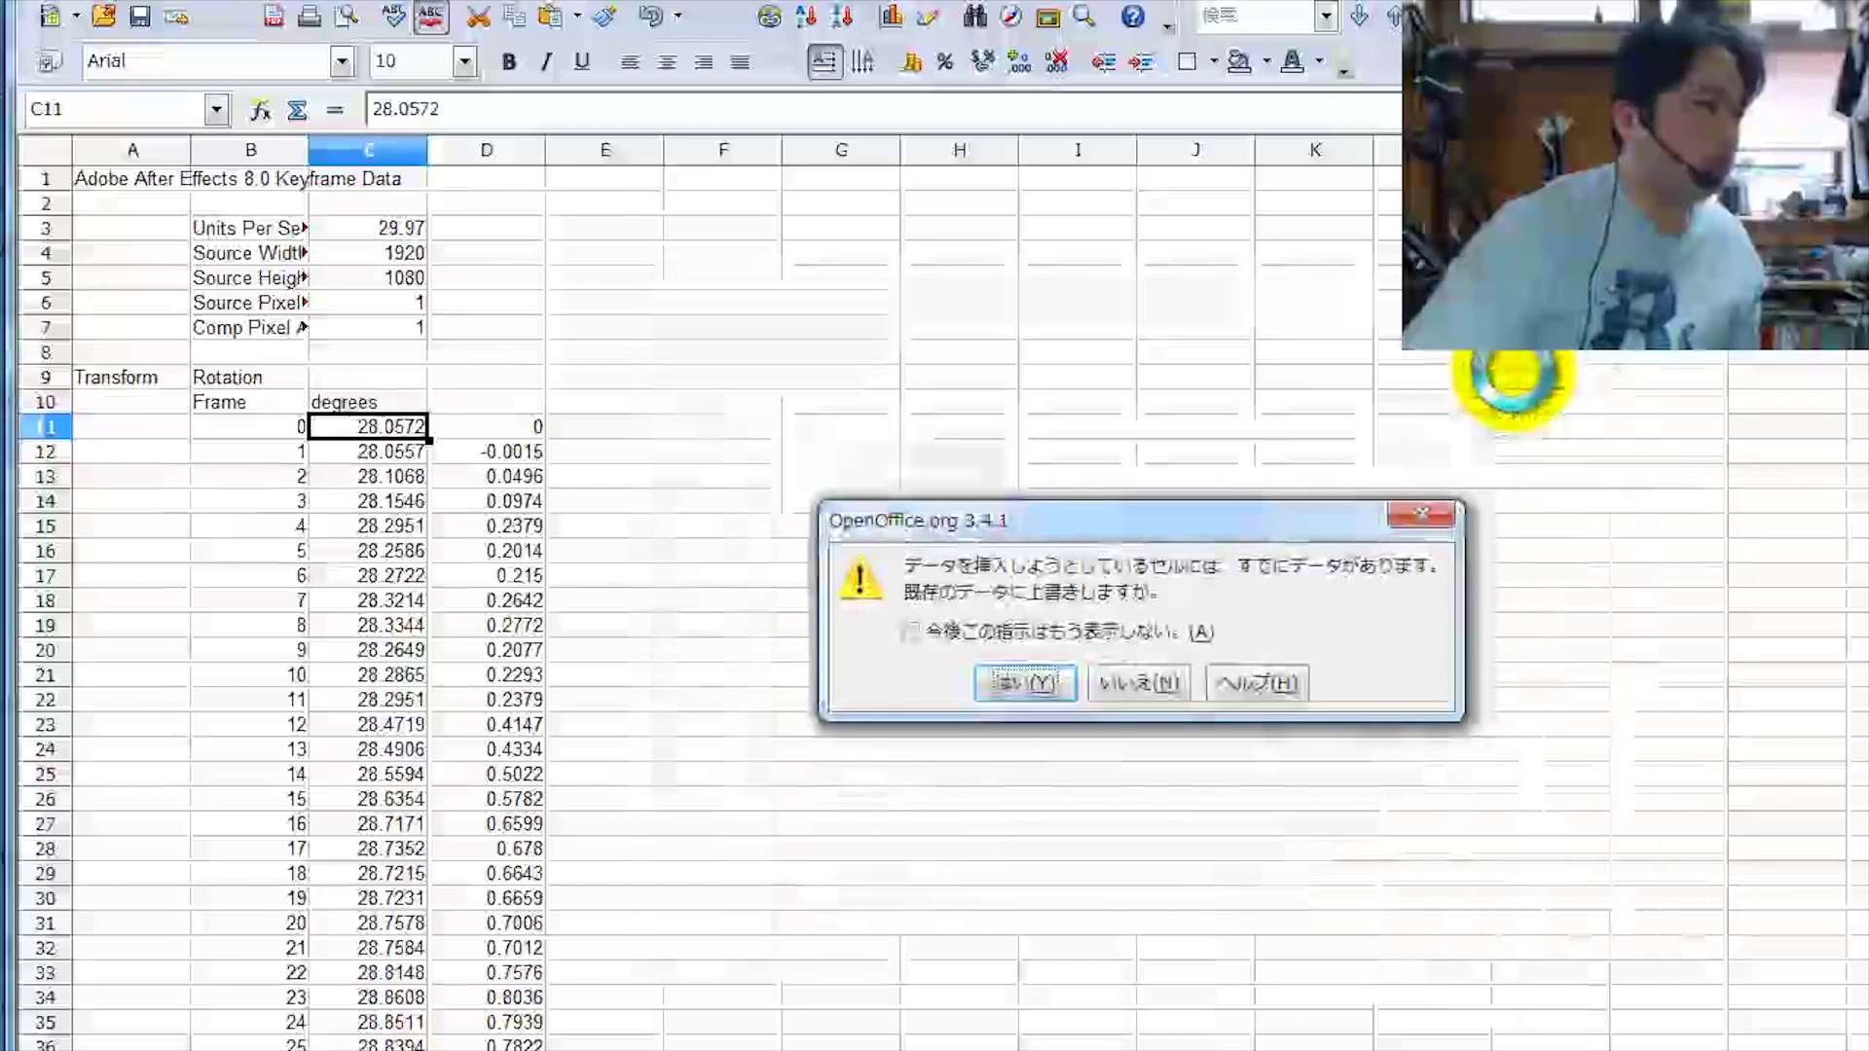
click(1051, 684)
Clear the contents of column D.
click(722, 601)
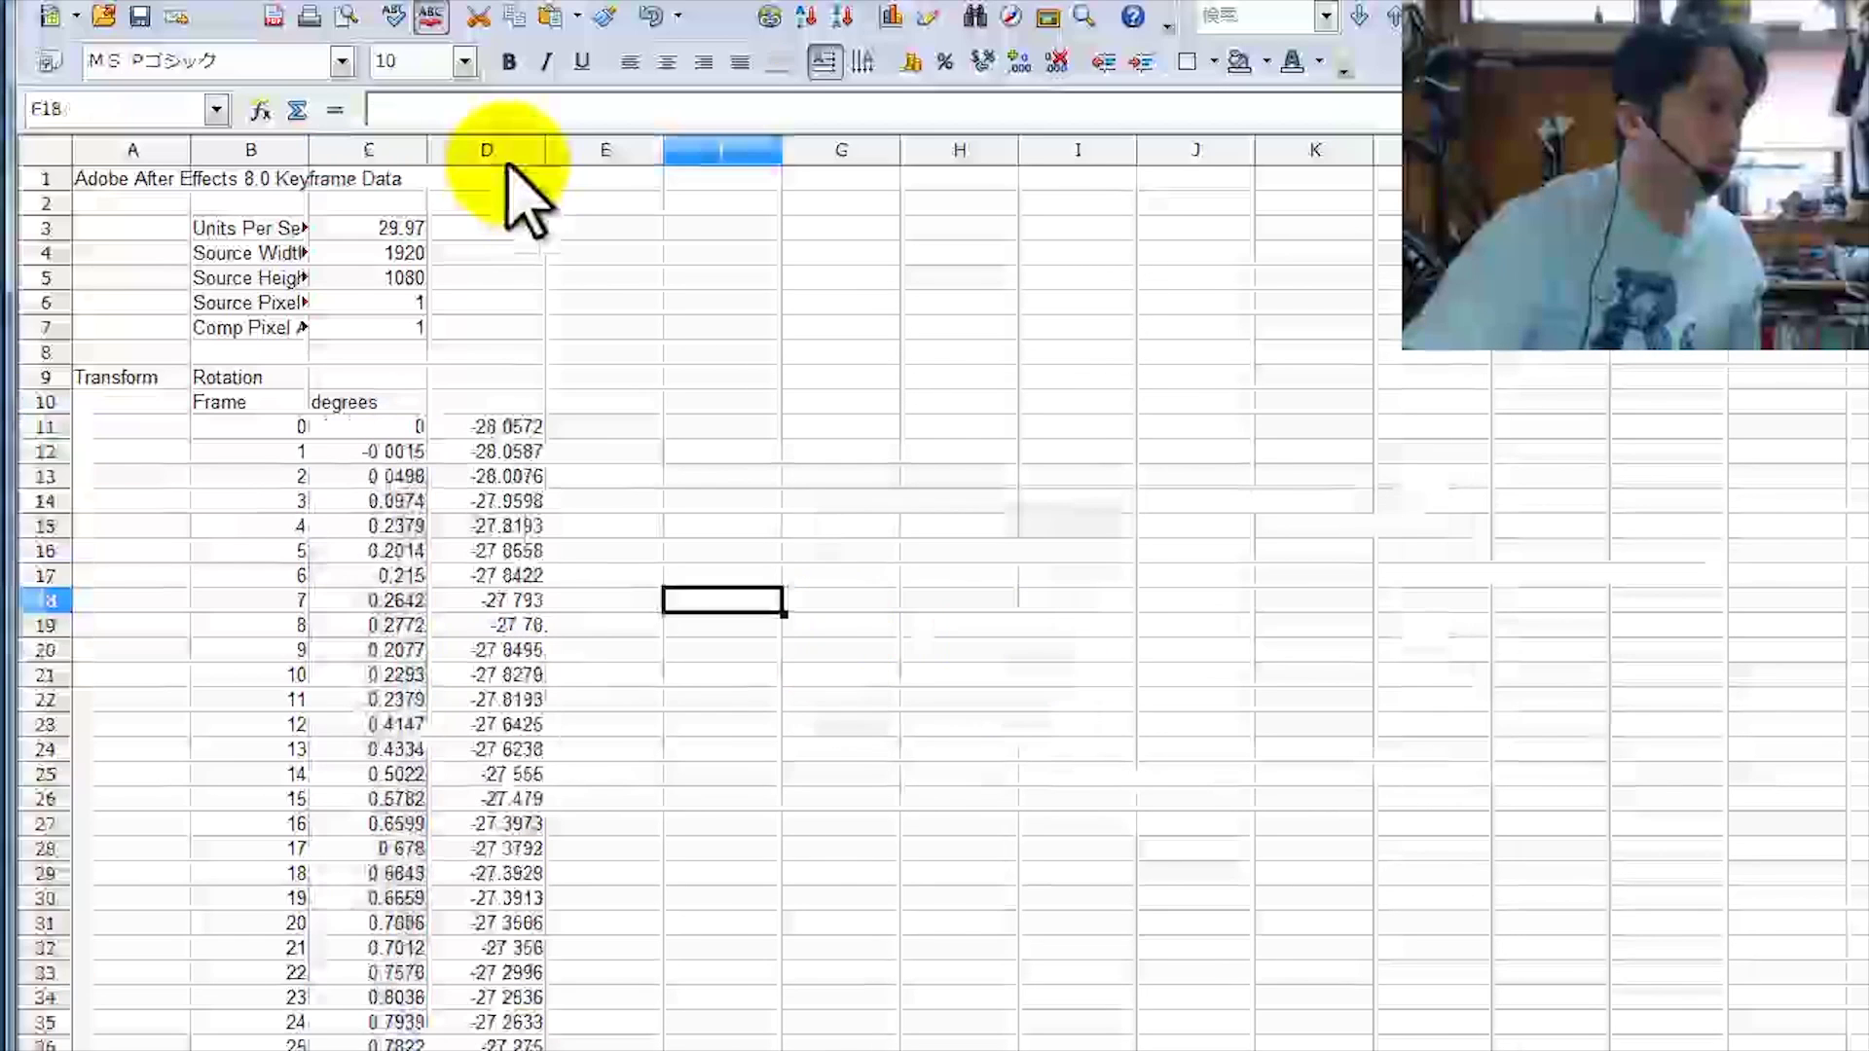
click(505, 156)
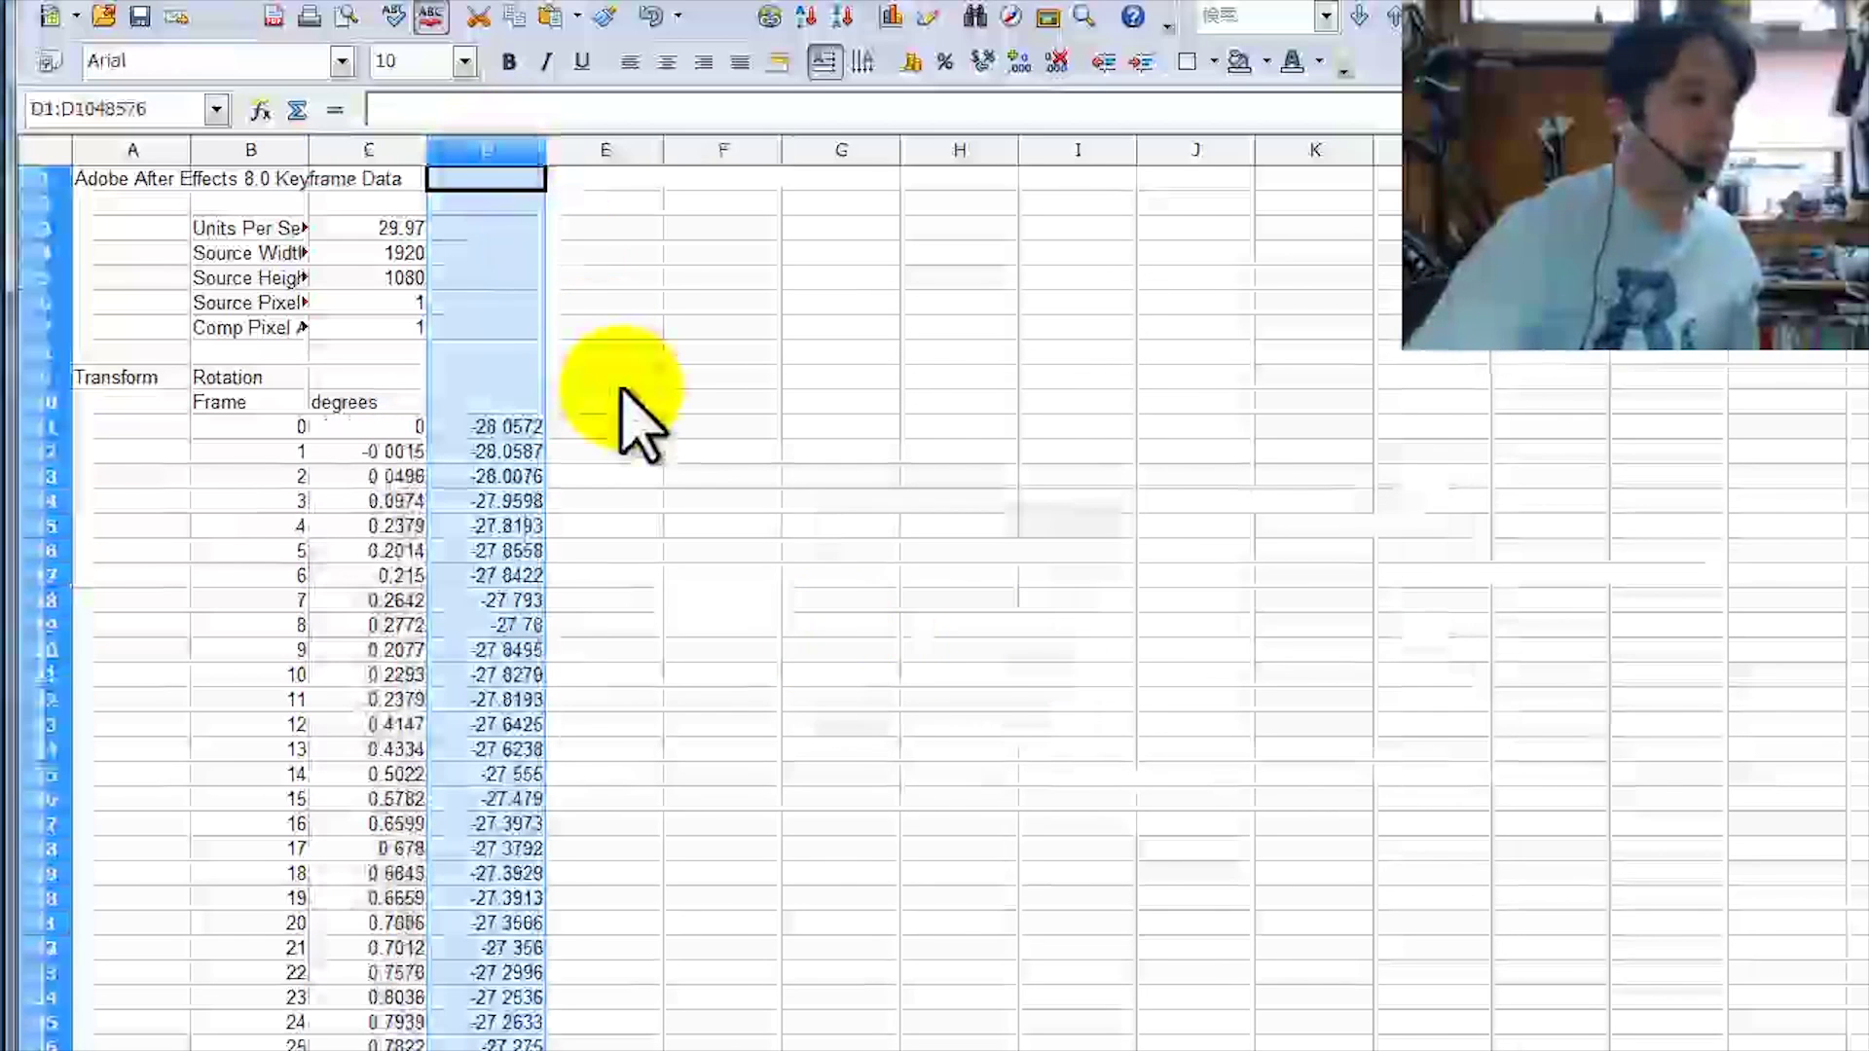
key(Delete)
click(1293, 456)
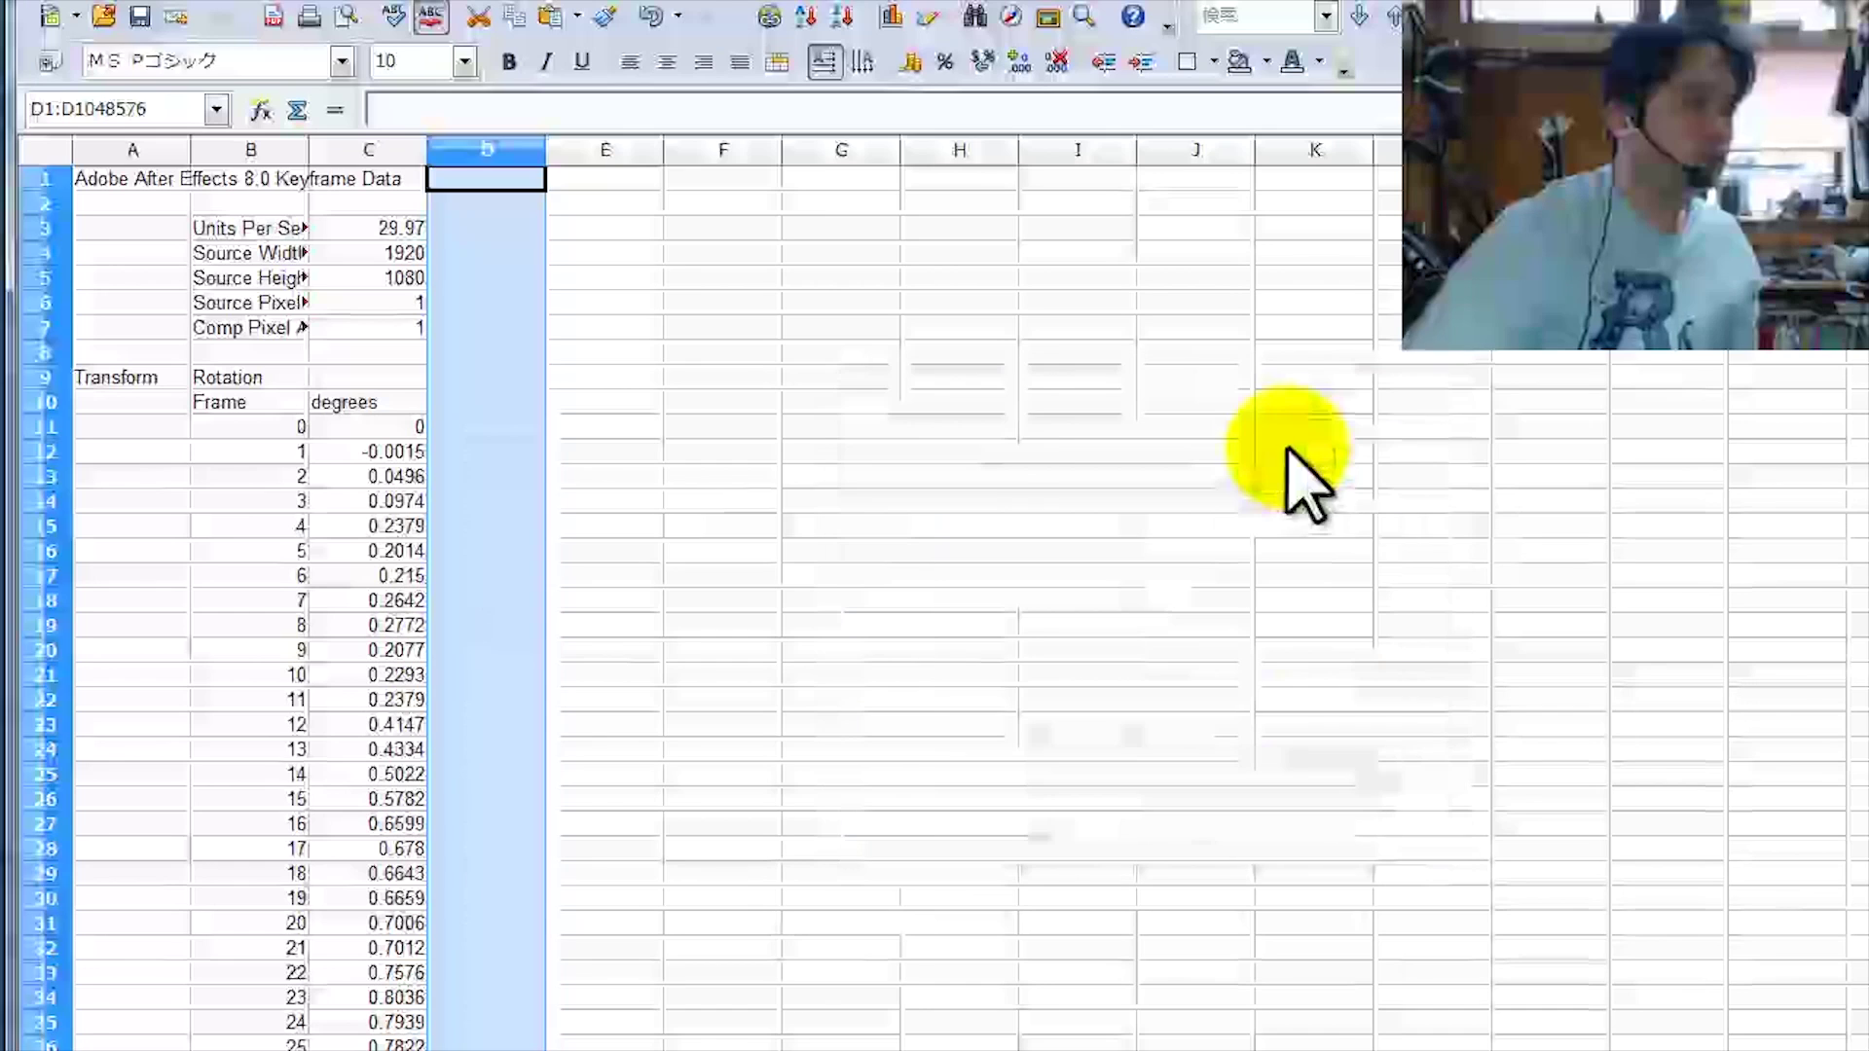
click(959, 450)
Select the entire sheet and copy it, returning to After Effects.
click(46, 153)
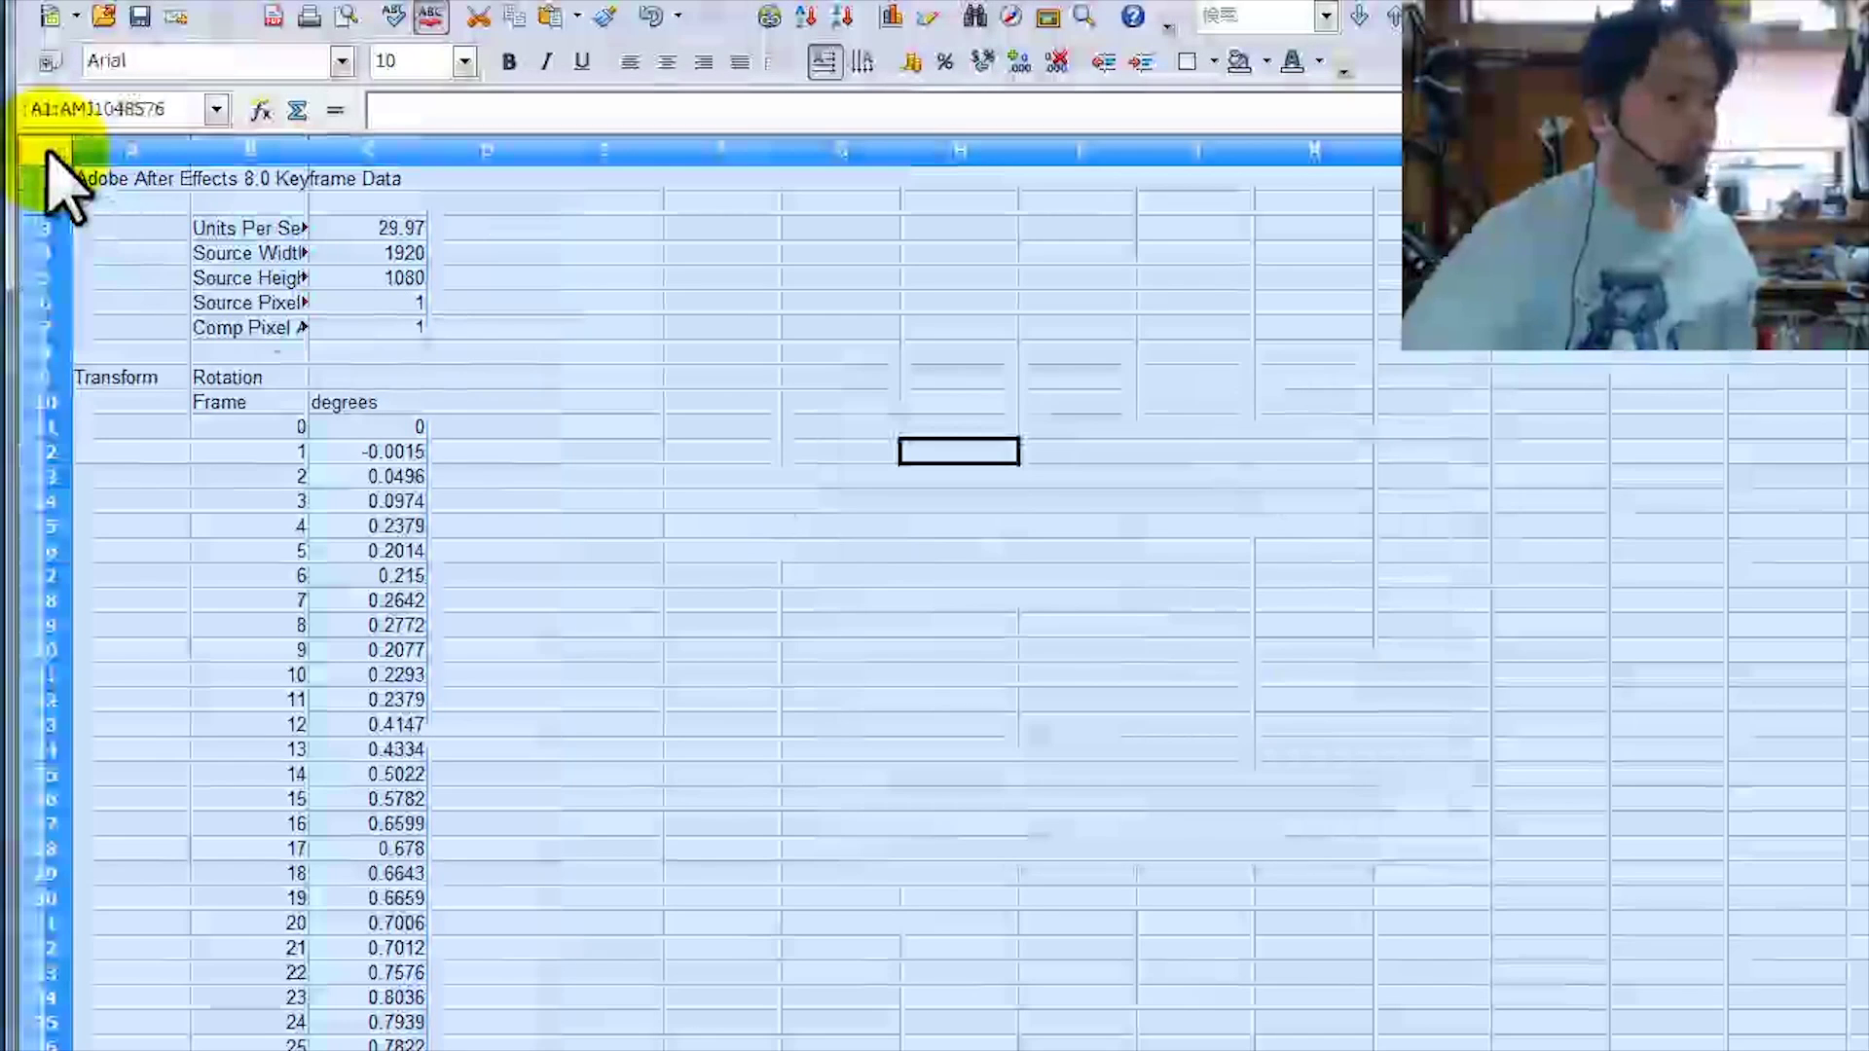
right_click(353, 385)
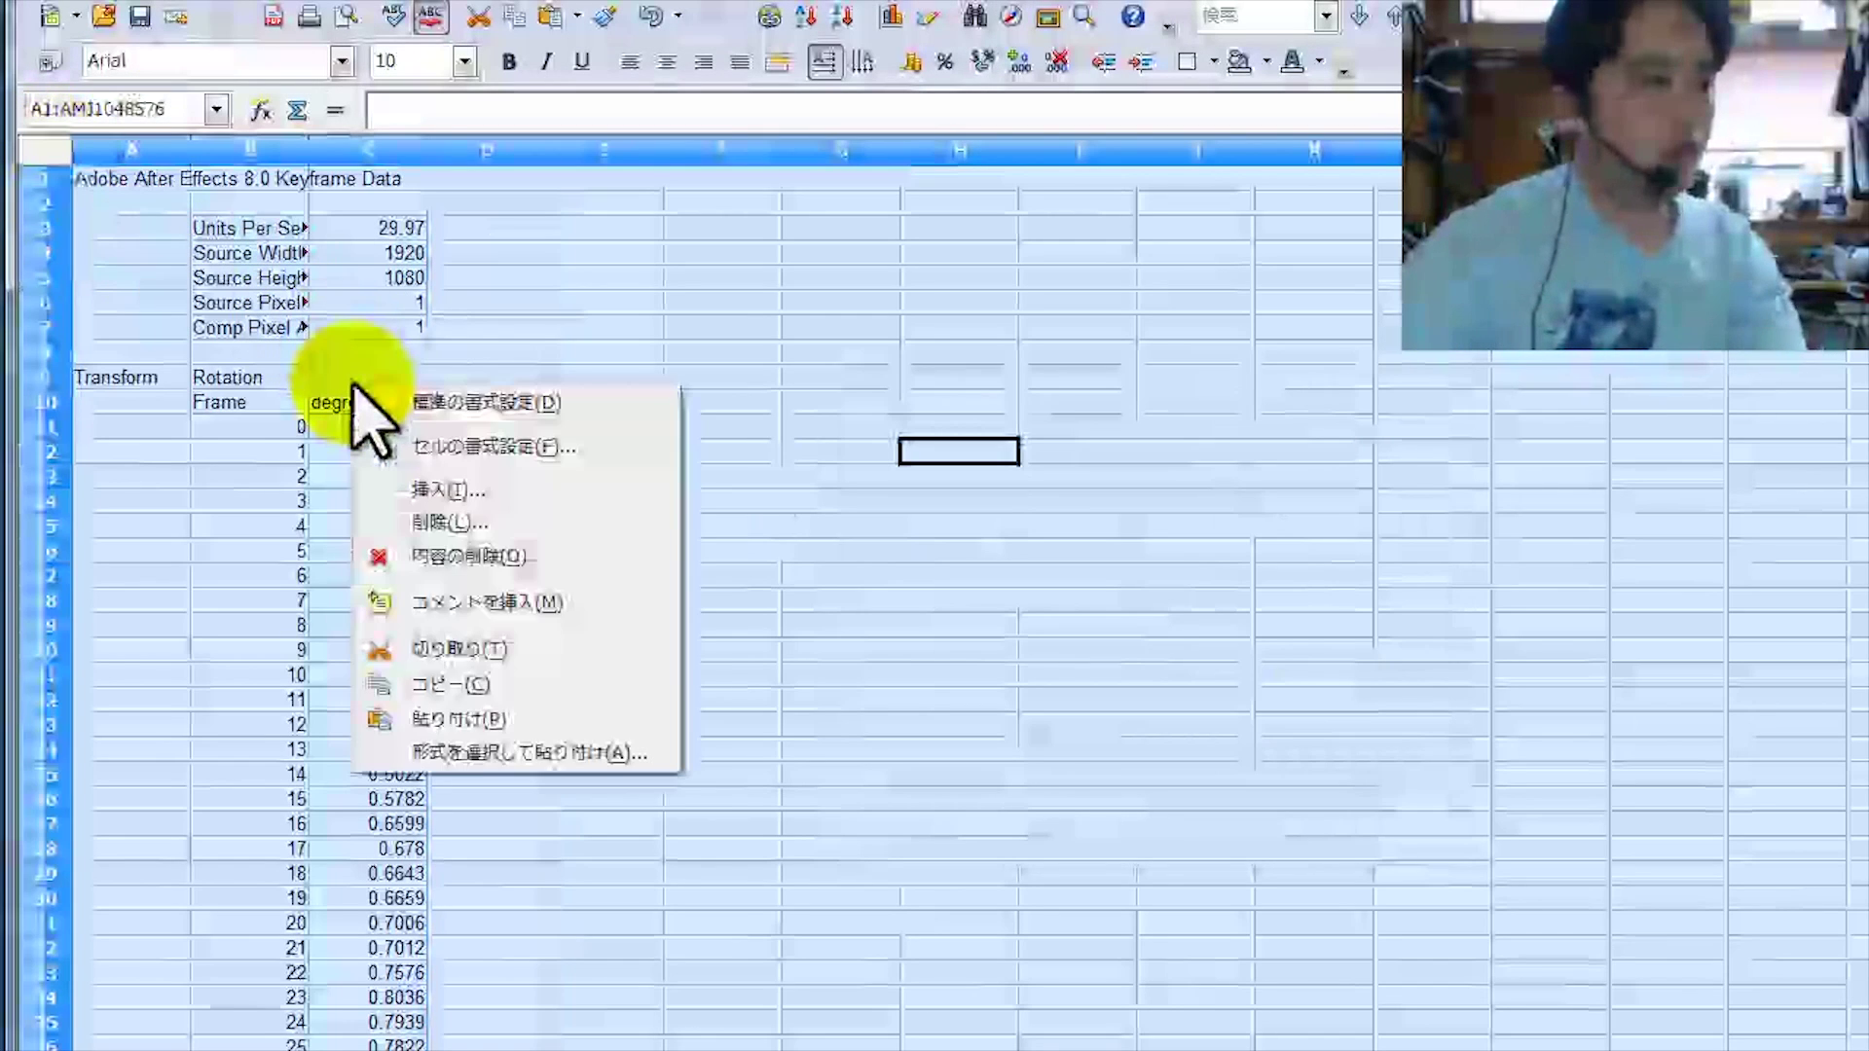
click(435, 684)
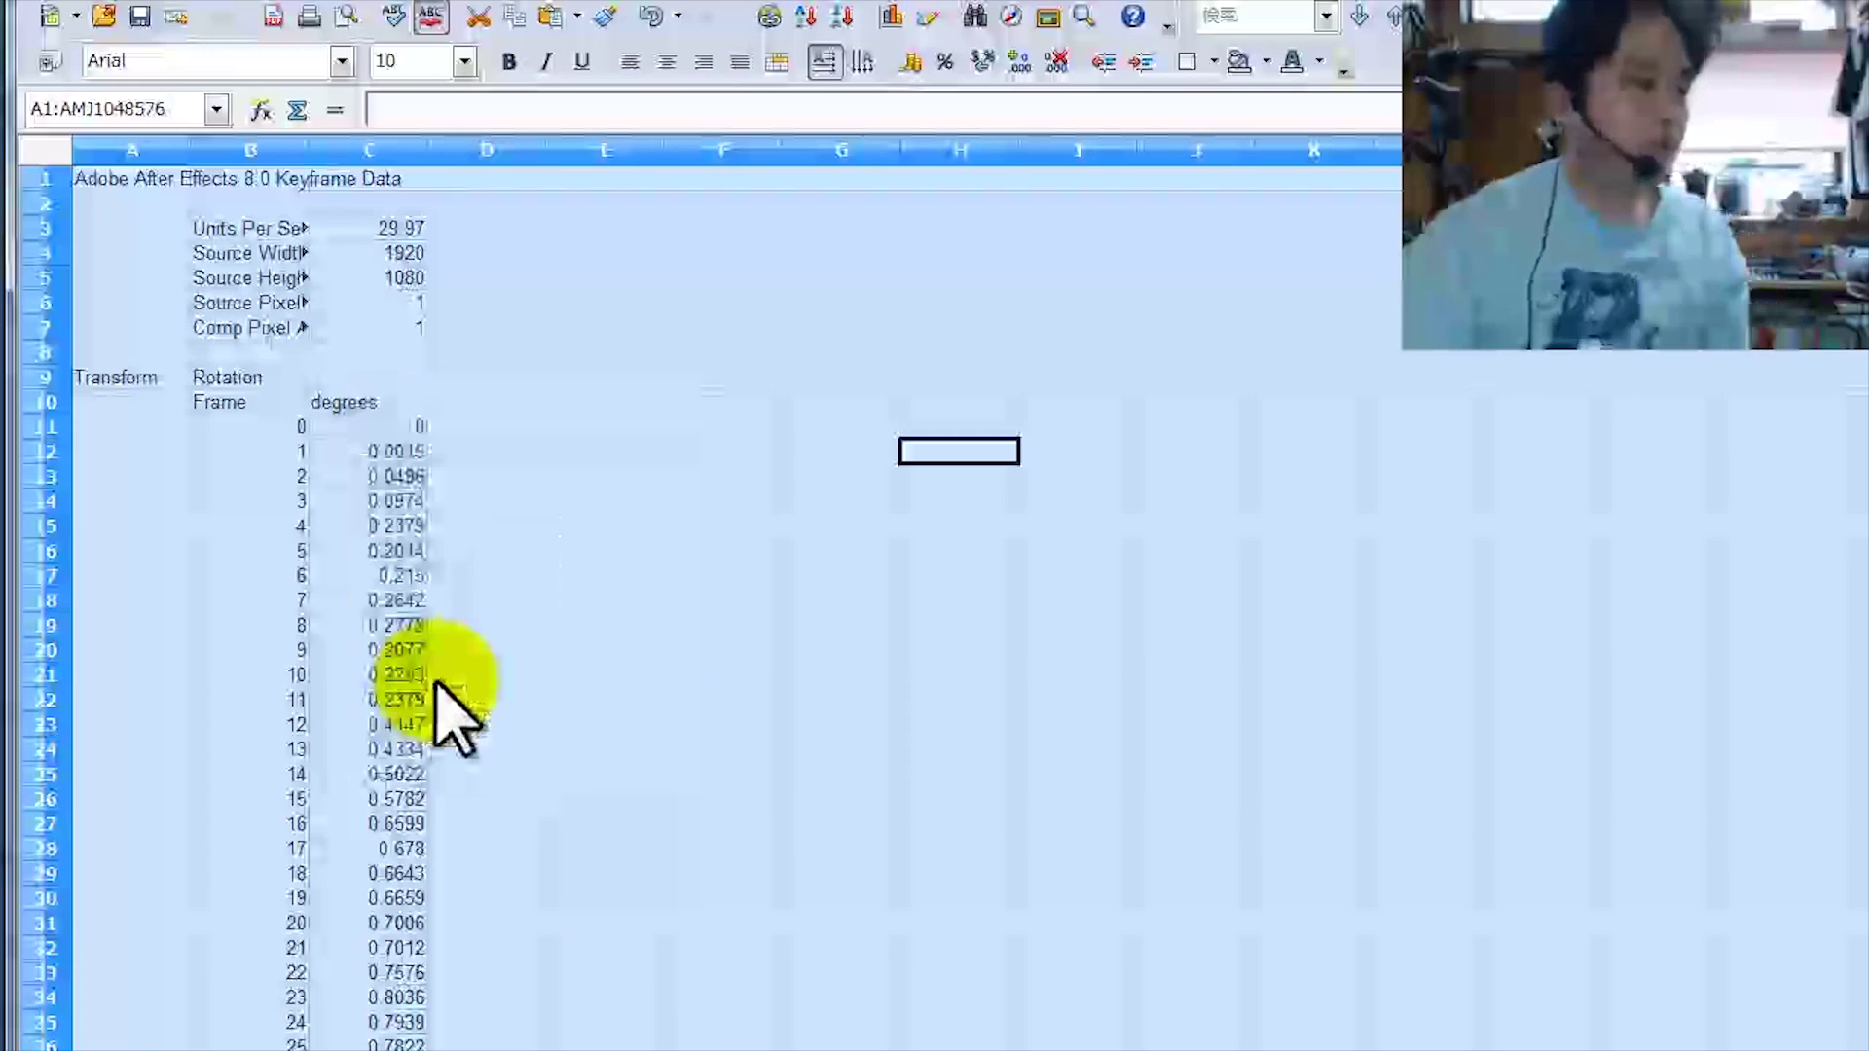
key(alt+Tab)
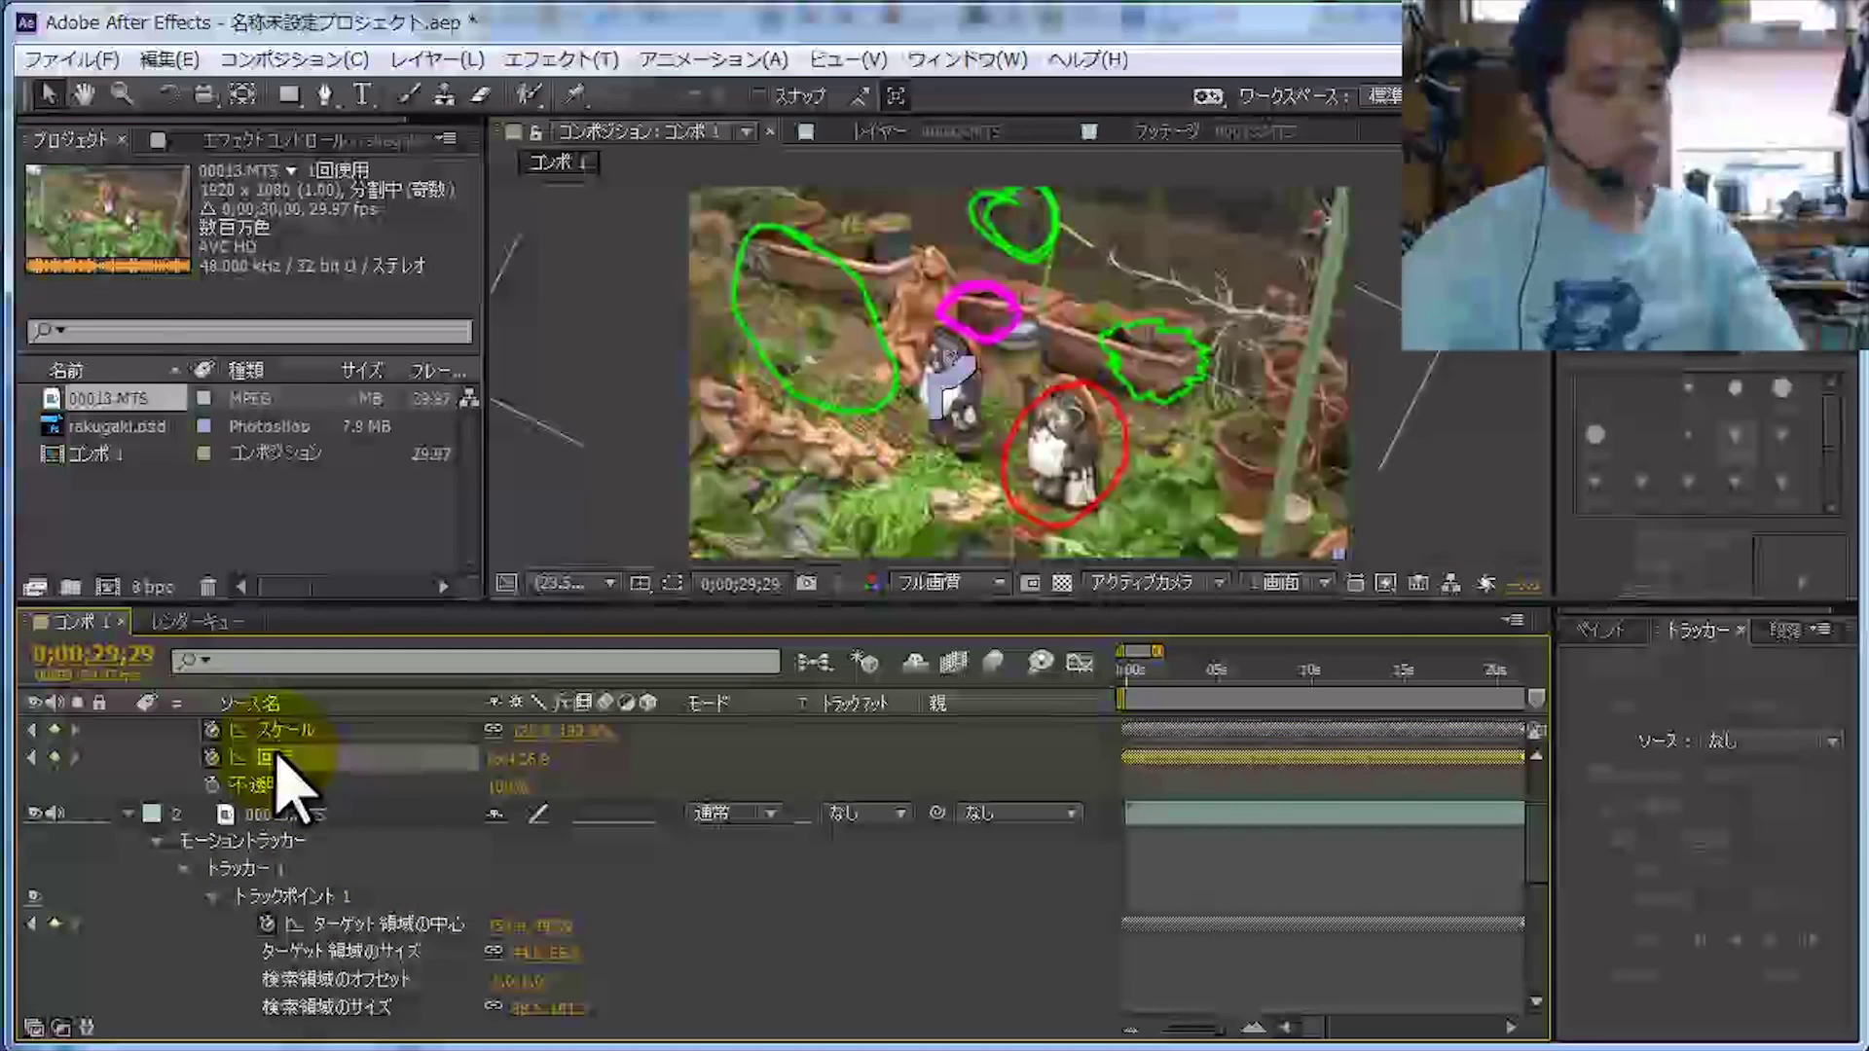
Paste the corrected rotation data onto rakugaki.psd and shift its anchor point so the circles ring the tanuki statues.
key(ctrl+z)
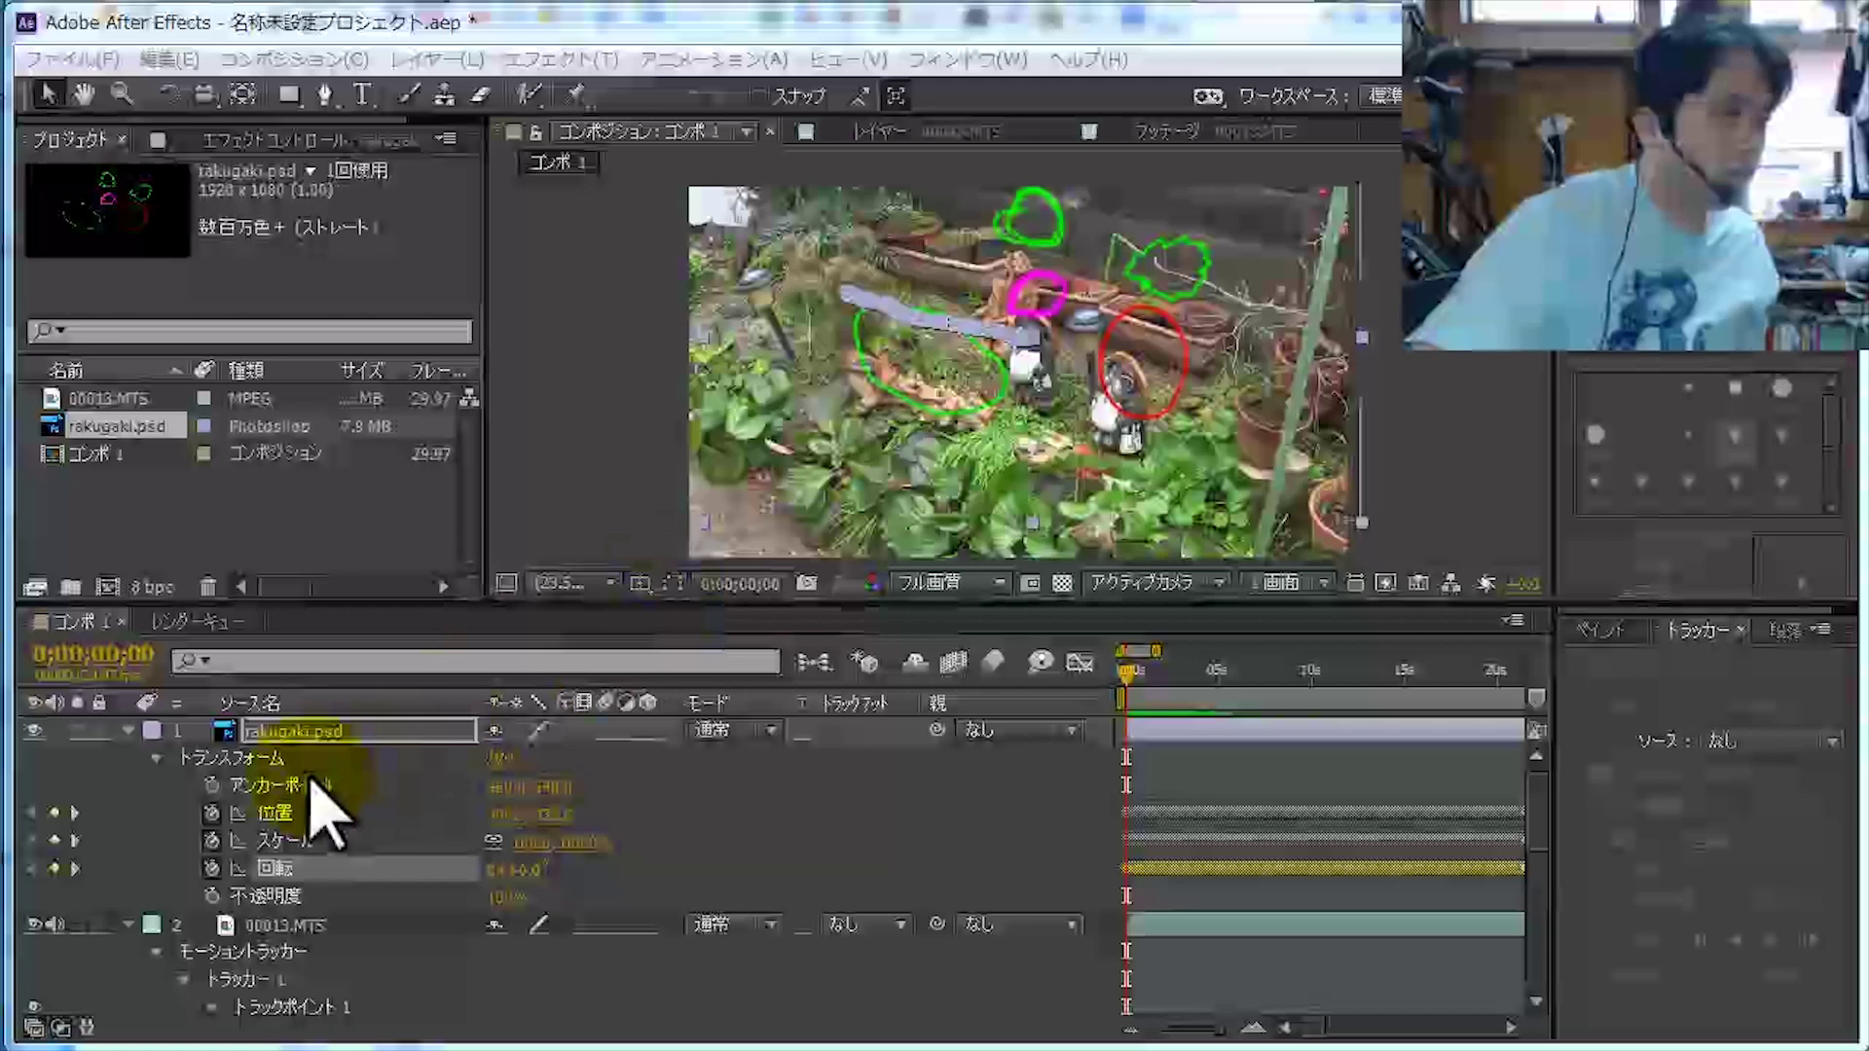
click(514, 786)
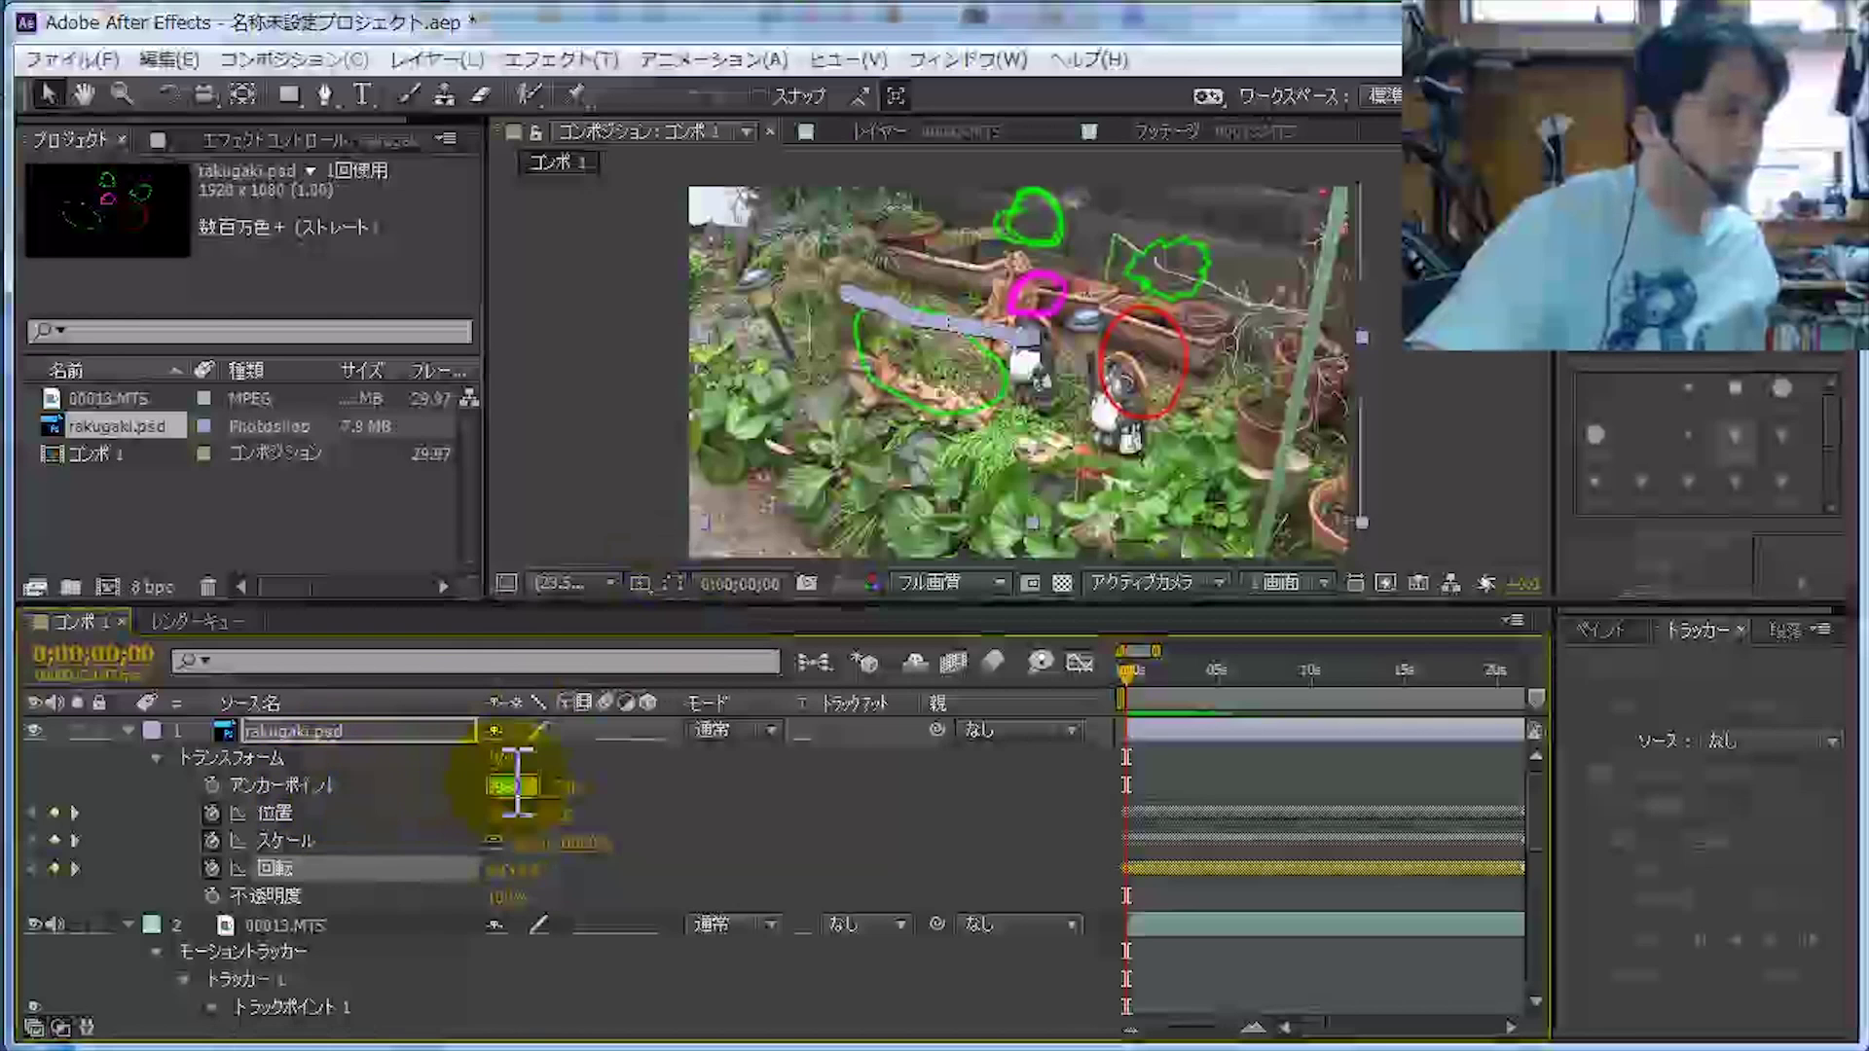
key(Return)
mouse_move(474, 782)
mouse_down()
mouse_move(575, 782)
mouse_move(476, 778)
mouse_move(365, 820)
mouse_move(630, 783)
mouse_up()
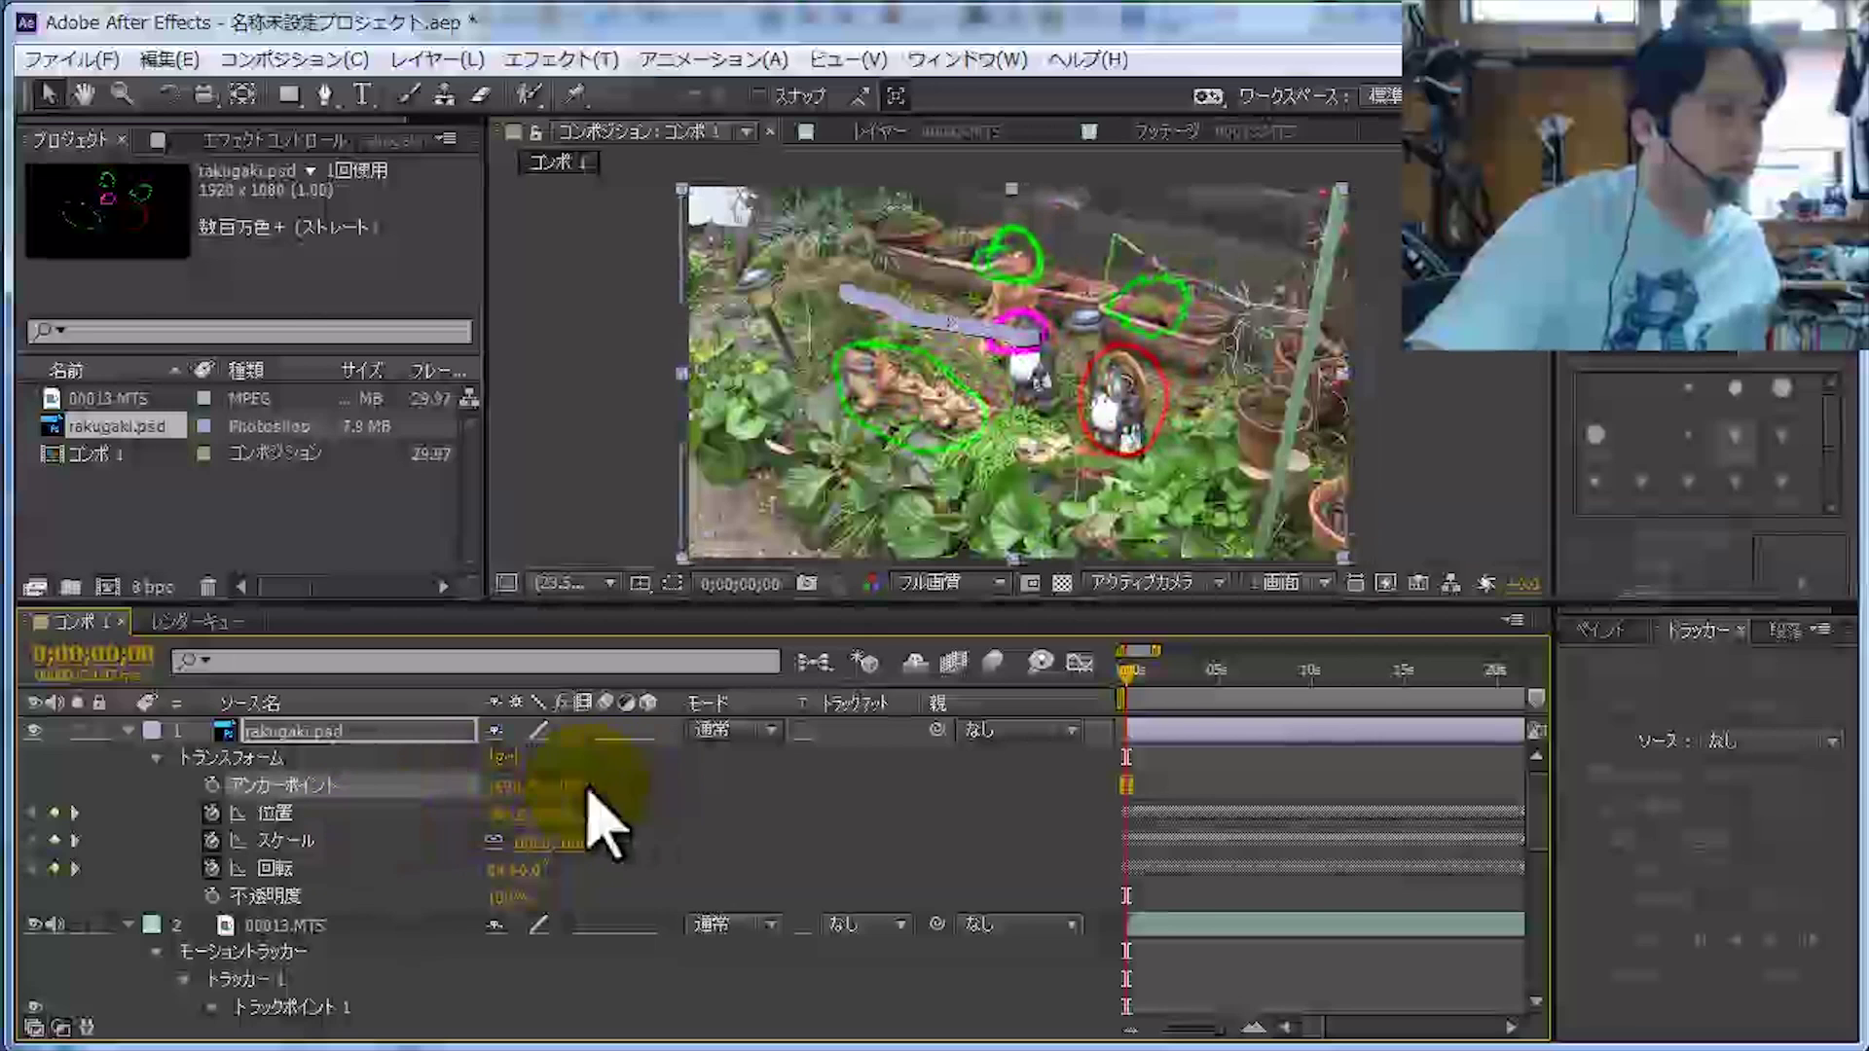
drag(555, 784, 542, 781)
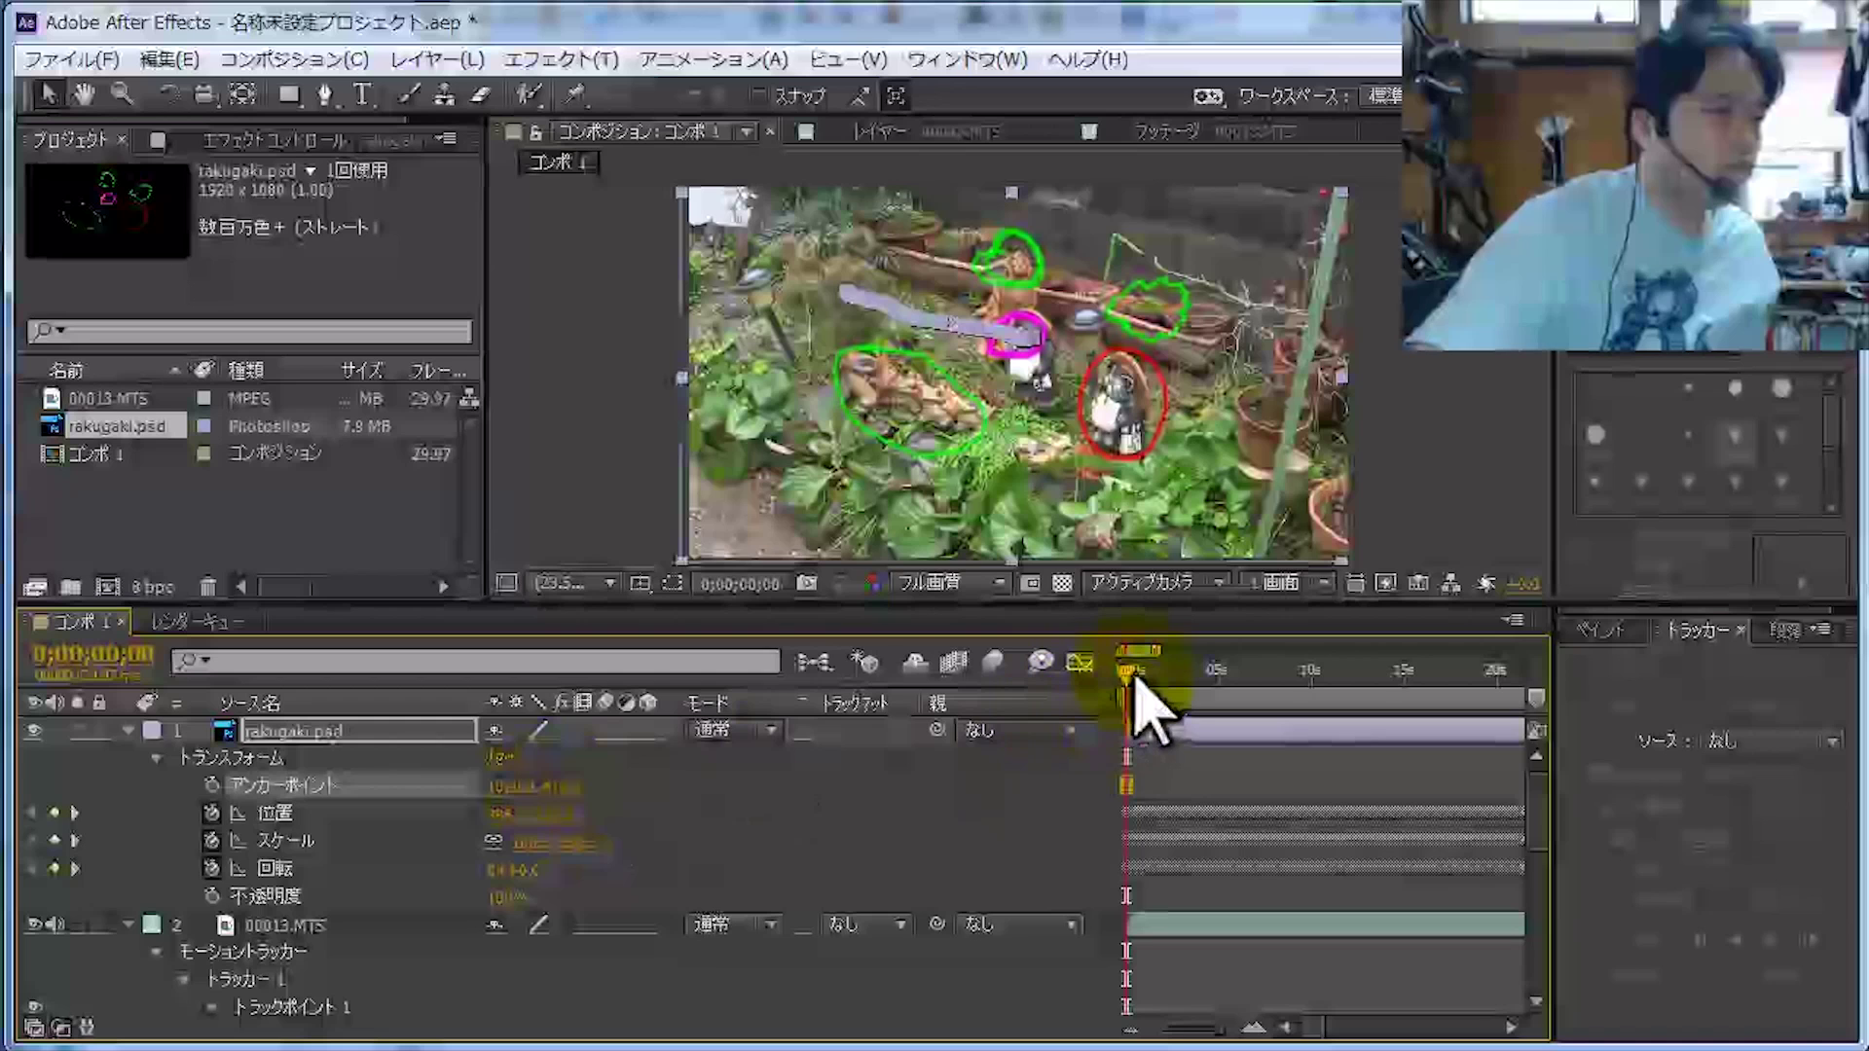
Scrub the timeline to 0;00;03;23, then 0;00;04;12, to check the circles follow the statues.
drag(1119, 682, 1244, 677)
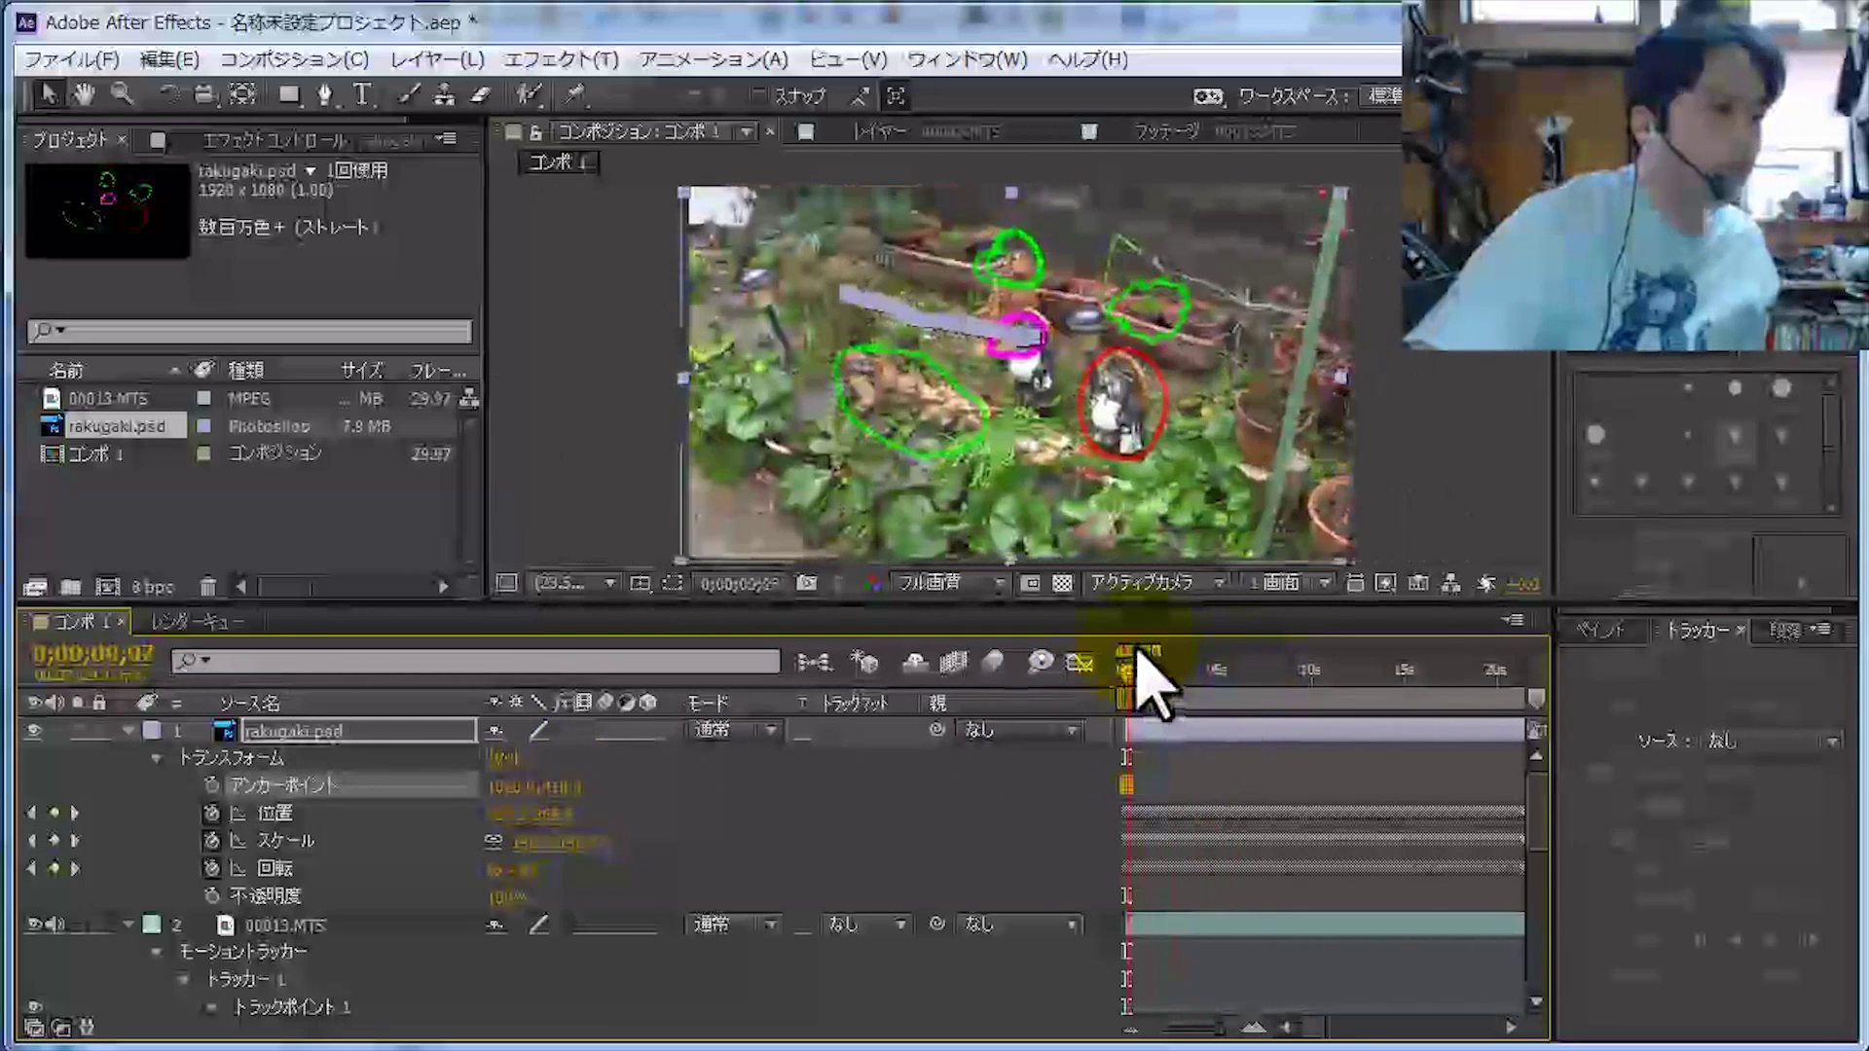
drag(1210, 671, 1222, 678)
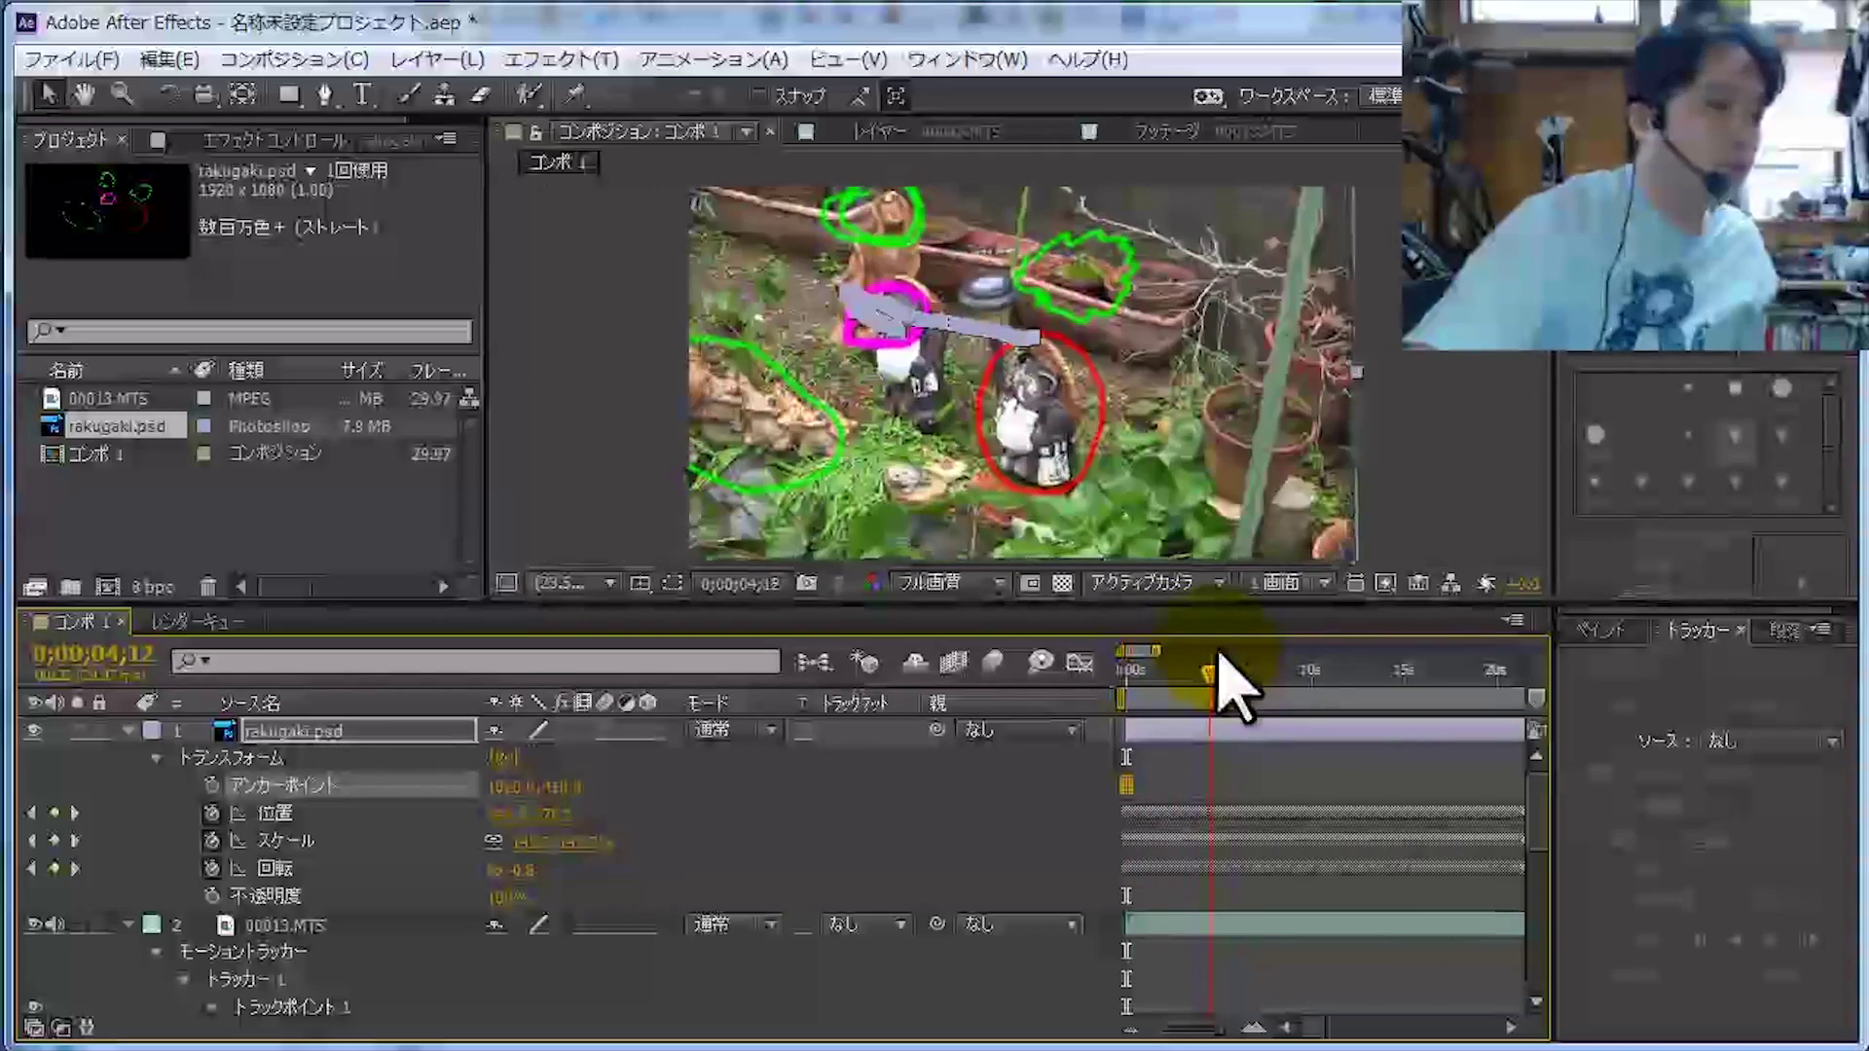